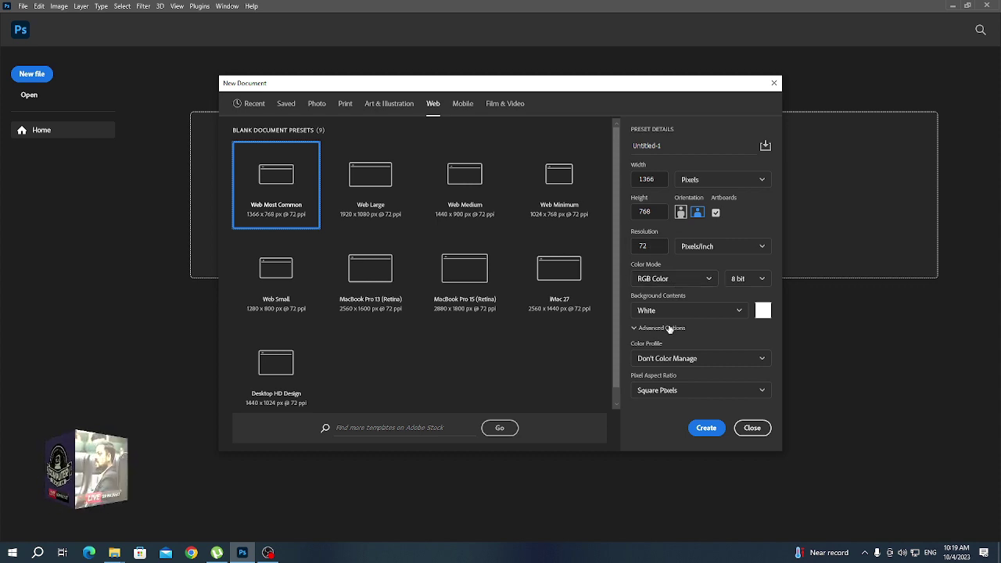
# Create a Web Most Common document of 1366 x 768 px at 72 ppi and arrange the tools in two columns
pyautogui.click(706, 428)
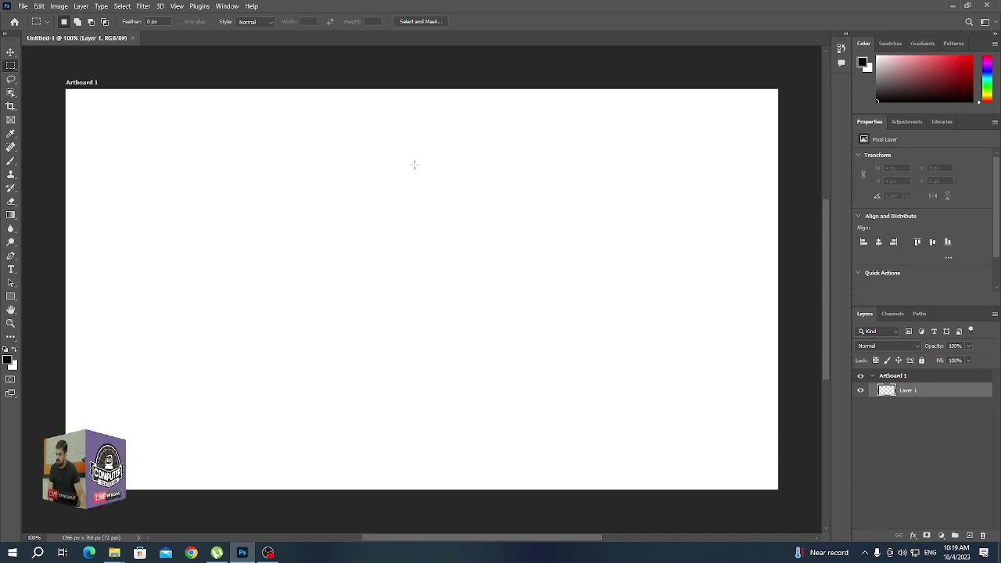
pyautogui.click(6, 33)
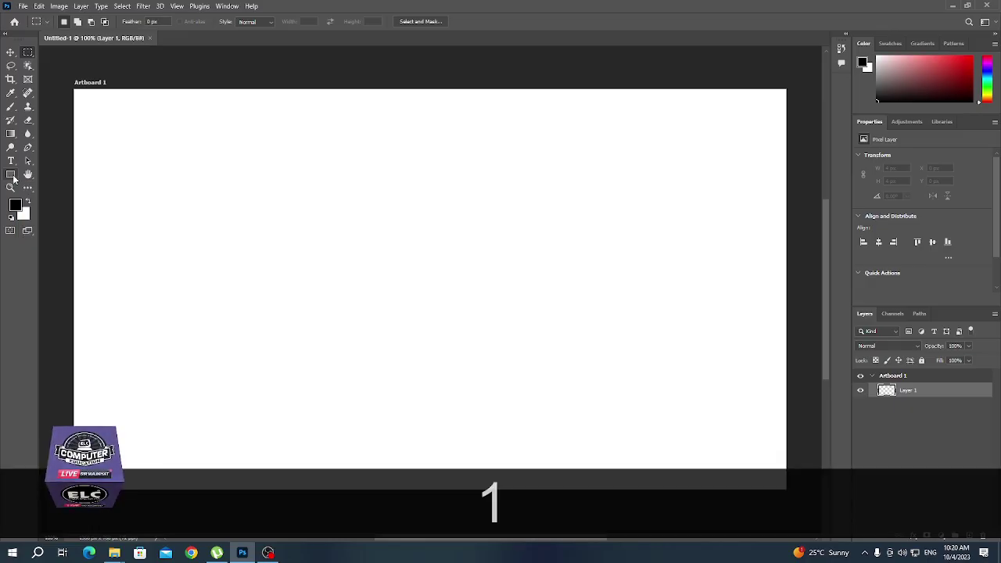
# Draw a black rectangle of about 230 x 240 px in the artboard's upper-left area, and undo it
pyautogui.rightClick(11, 175)
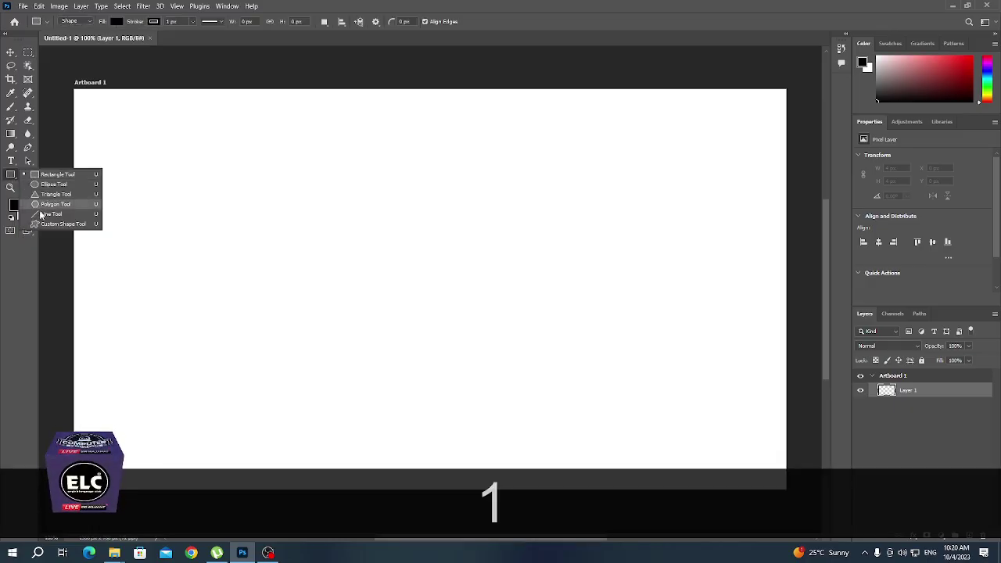
pyautogui.click(55, 174)
pyautogui.moveTo(190, 143); pyautogui.dragTo(311, 268)
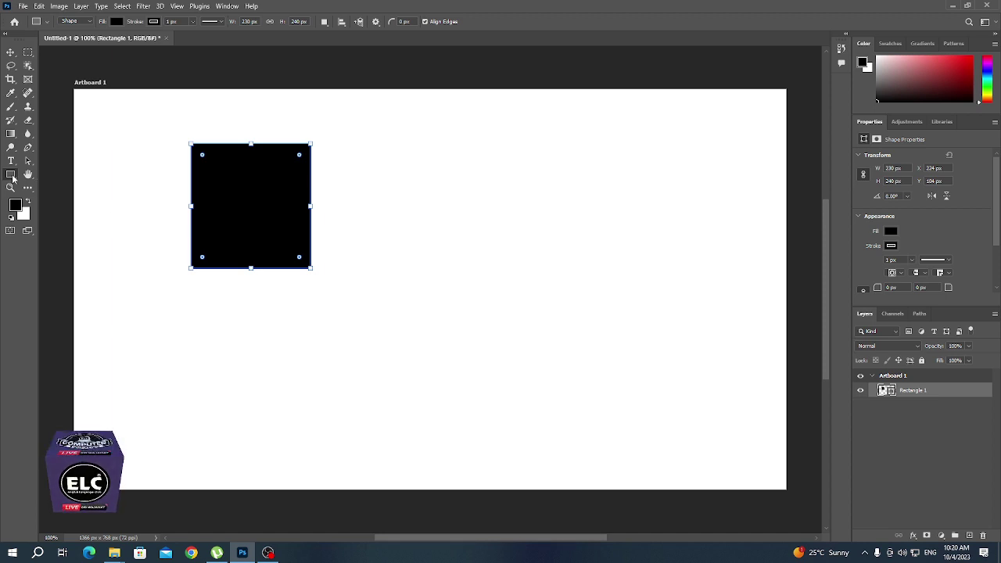
pyautogui.rightClick(12, 177)
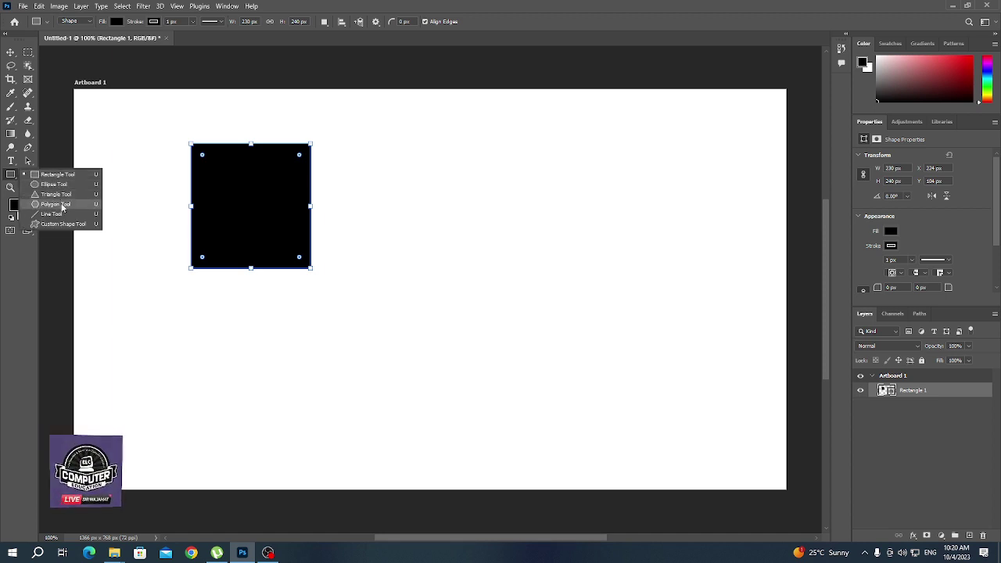
pyautogui.click(11, 52)
pyautogui.hotkey('ctrl', 'z')
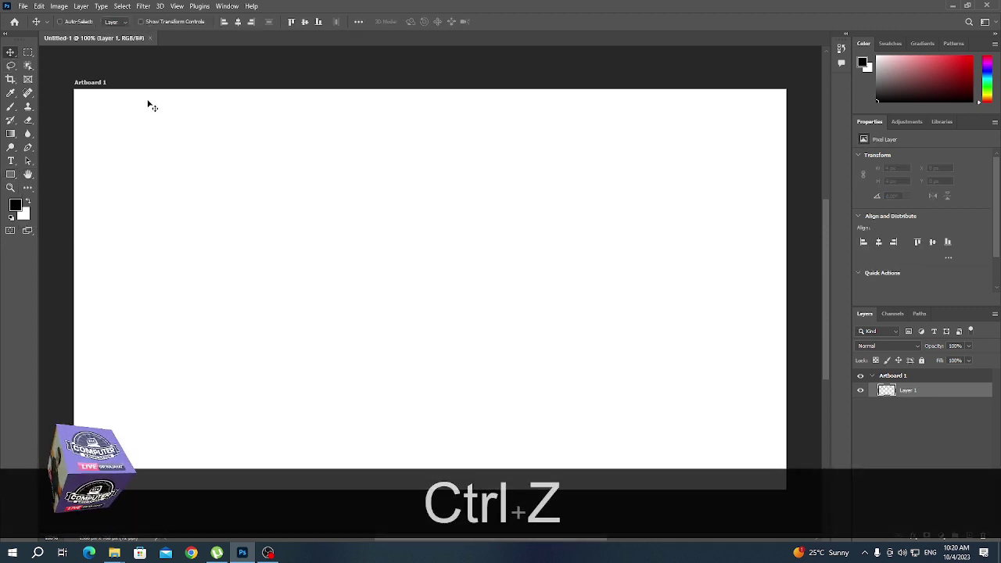
# Open the images Elc (2) and Elc (9) from the Designing Students folder under College Students Data, Student Lab Data on drive D
pyautogui.hotkey('ctrl', 'o')
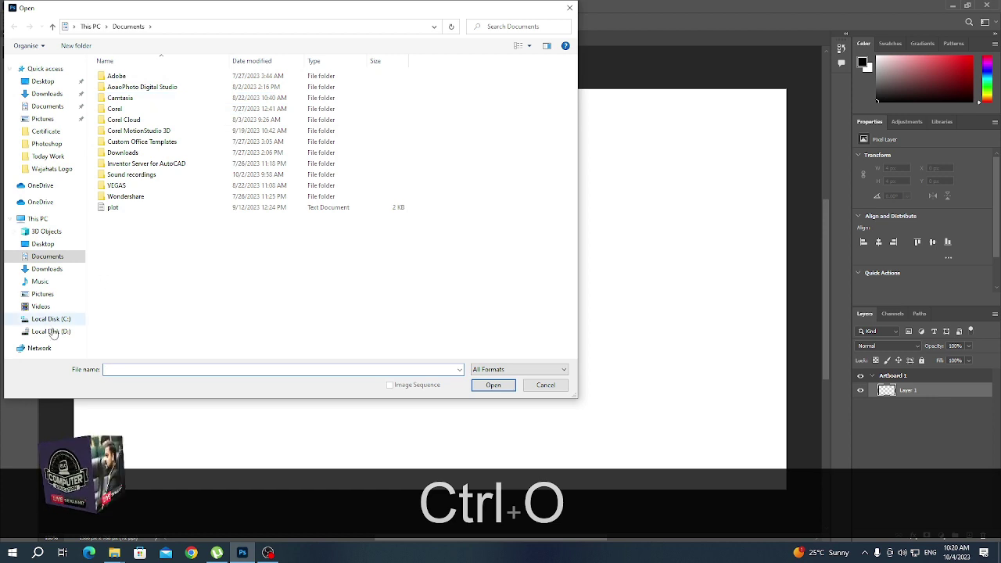
pyautogui.click(54, 332)
pyautogui.doubleClick(248, 95)
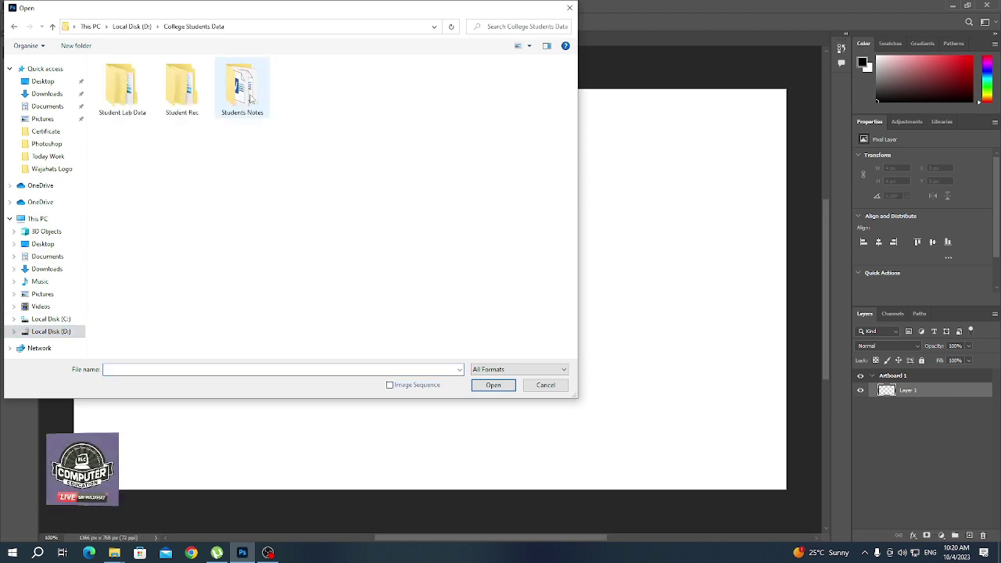
pyautogui.doubleClick(122, 88)
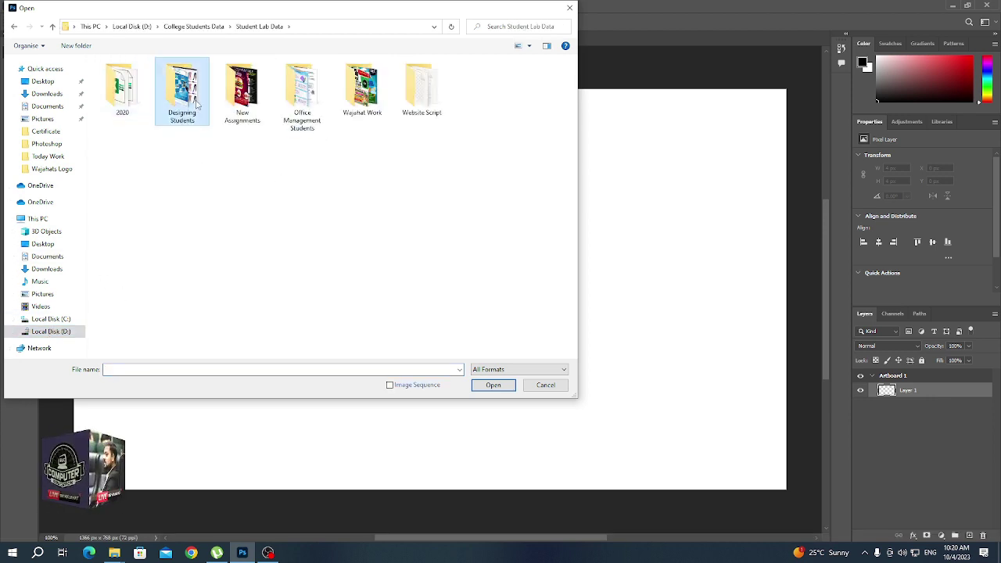
pyautogui.doubleClick(196, 104)
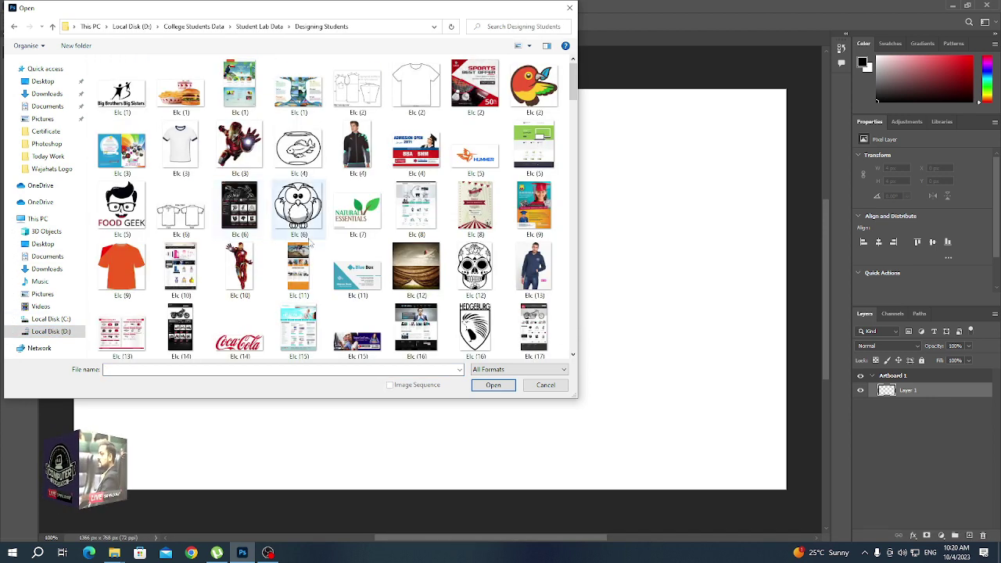
pyautogui.click(544, 206)
pyautogui.keyDown('ctrl'); pyautogui.click(479, 86); pyautogui.keyUp('ctrl')
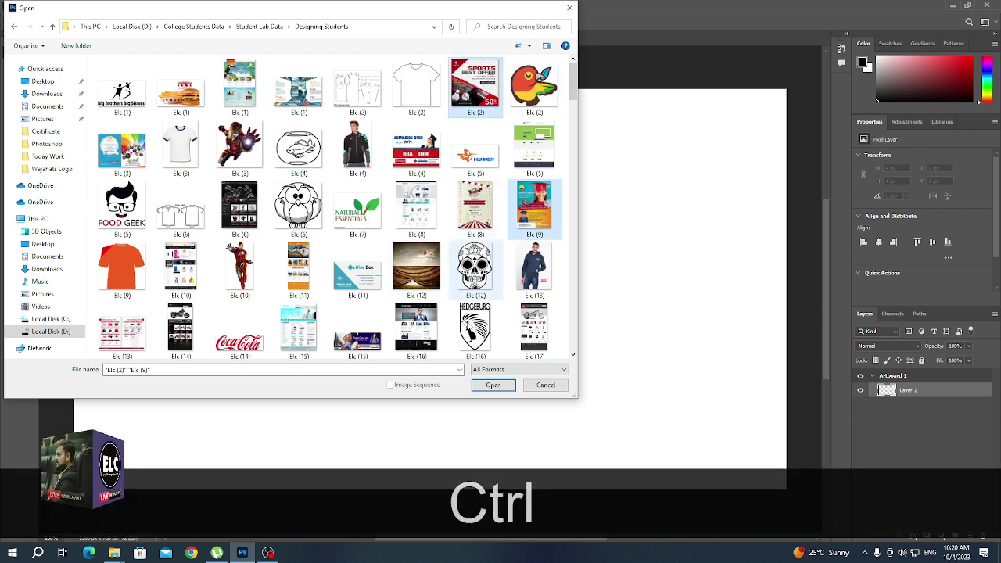
pyautogui.click(489, 382)
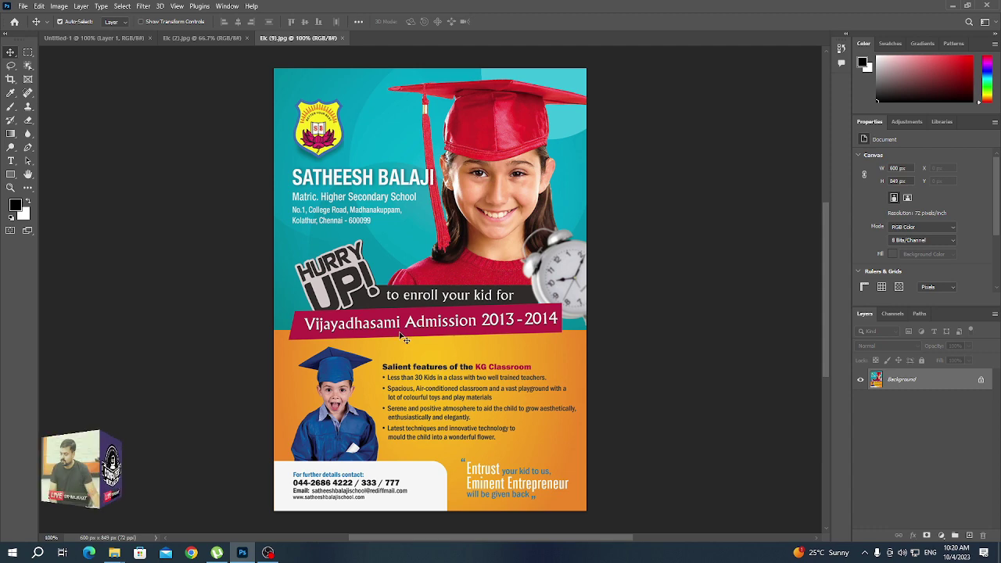
# Bring Elc (2).jpg to the front, choose the Pen tool and set its drawing mode to Shape
pyautogui.click(219, 38)
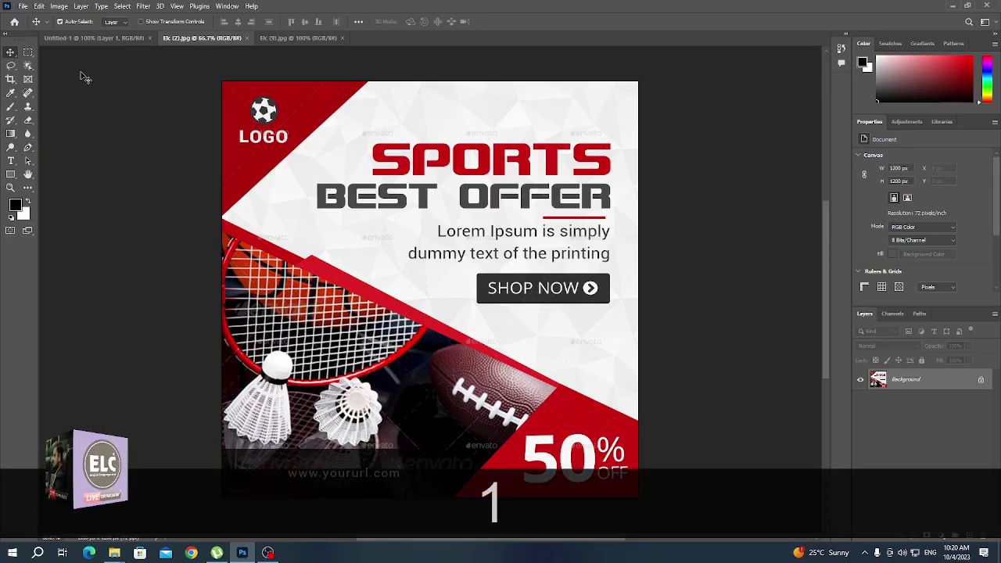
pyautogui.click(27, 147)
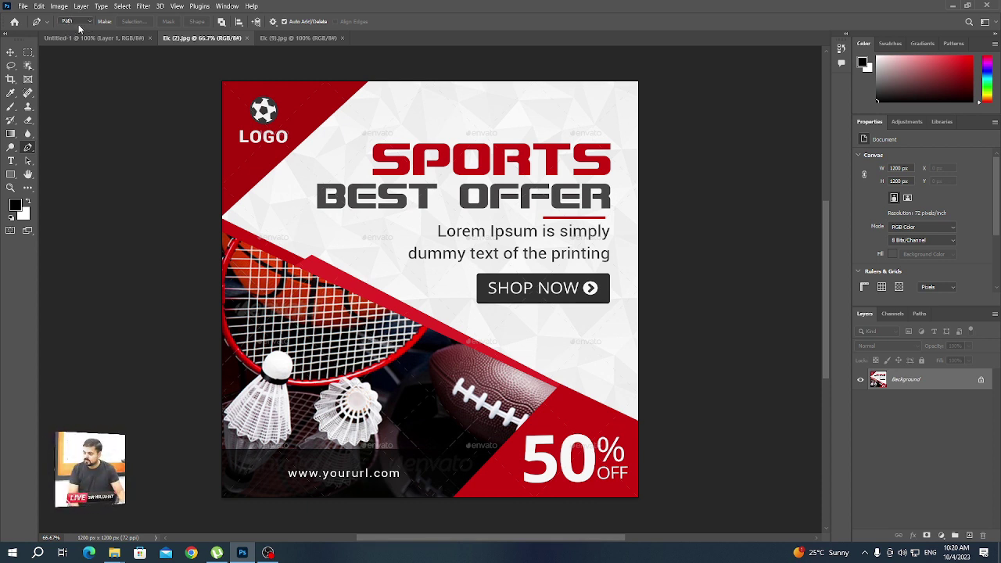
pyautogui.click(78, 21)
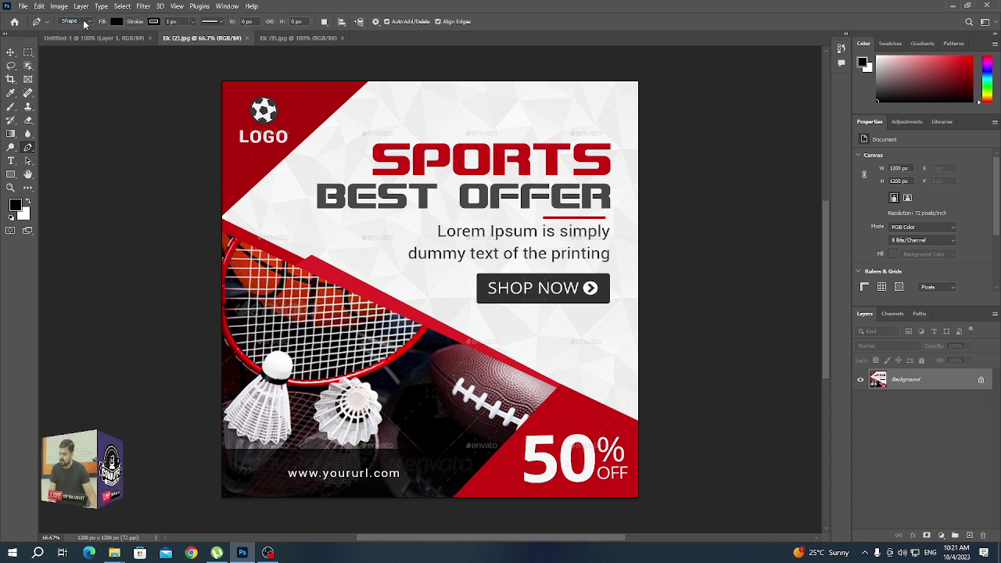
pyautogui.click(78, 38)
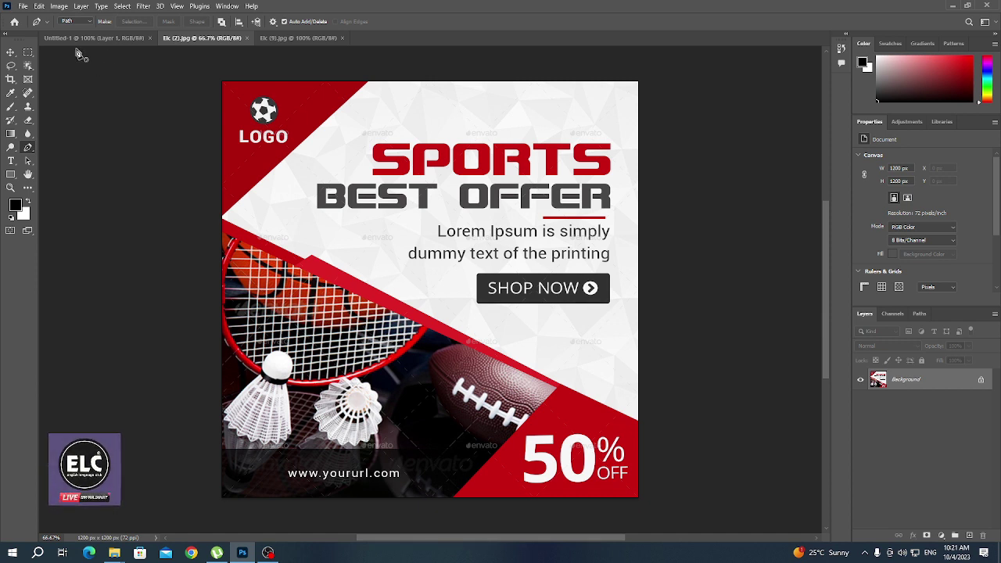
pyautogui.click(87, 22)
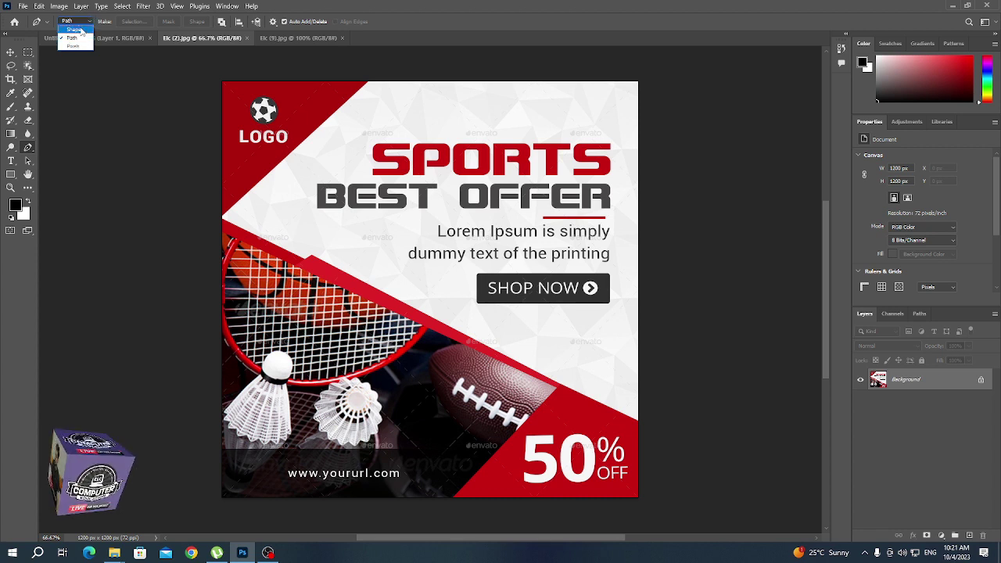
pyautogui.click(74, 30)
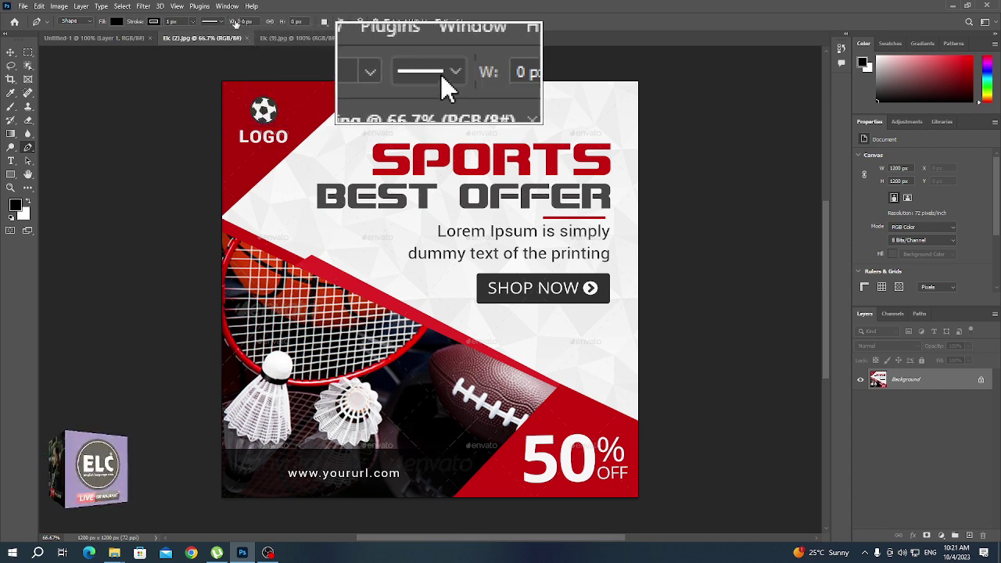
# Switch the Pen tool's drawing mode to Path and back to Shape
pyautogui.click(92, 22)
pyautogui.click(80, 37)
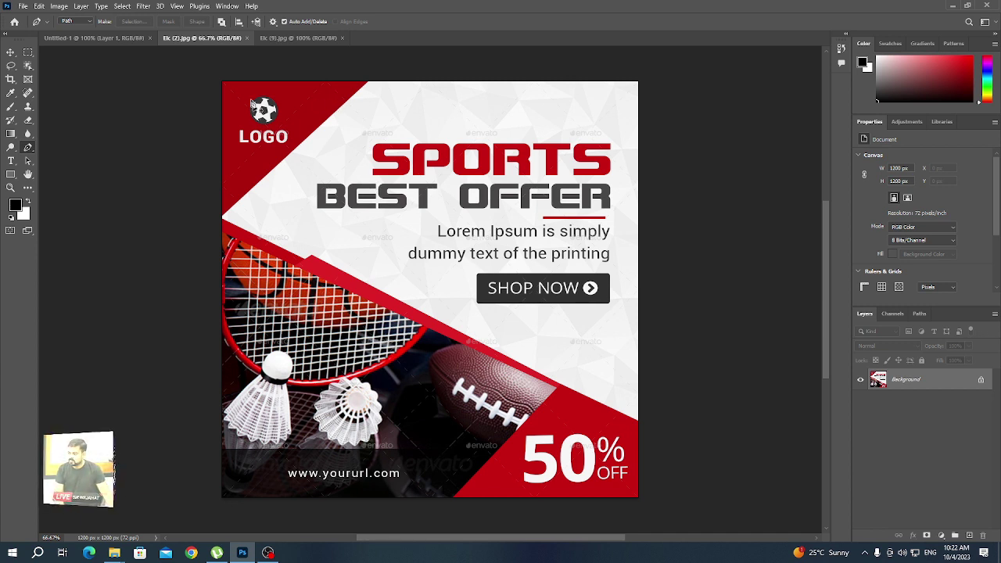
pyautogui.click(89, 22)
pyautogui.click(87, 31)
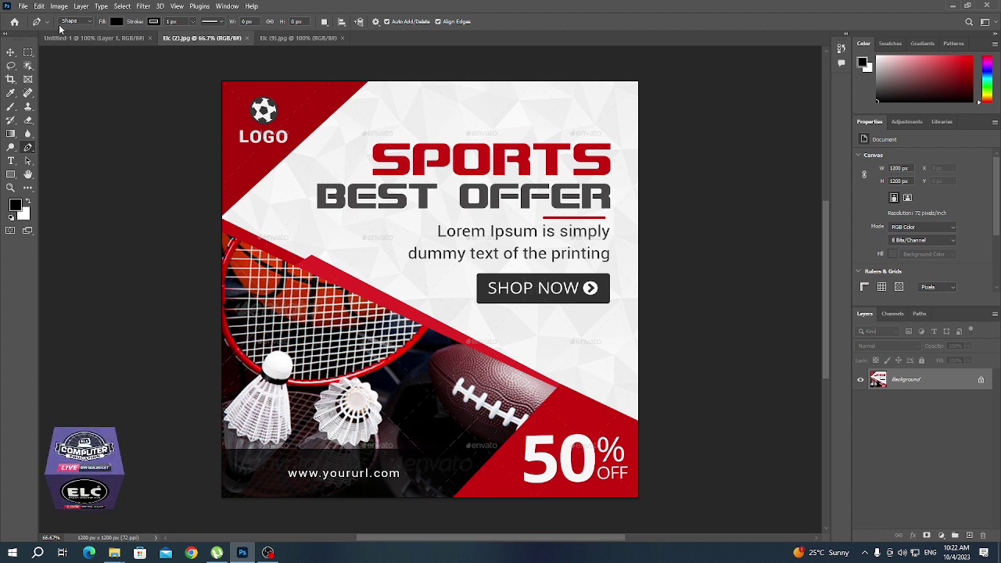
# Draw a closed triangular shape of about 436 x 394 px with the Pen tool over the red corner behind the logo
pyautogui.press('ctrl')
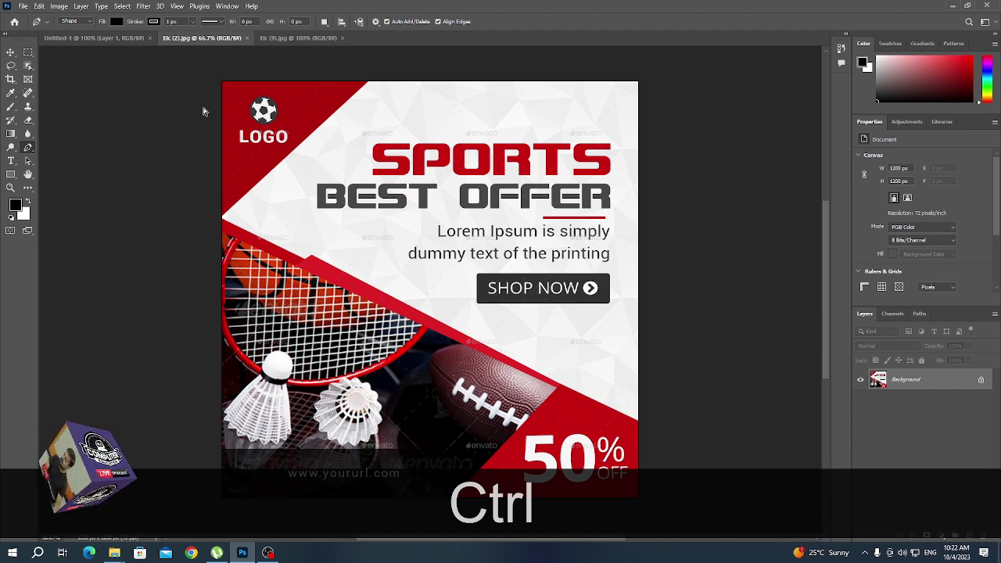
pyautogui.press('ctrl+KP_Add')
pyautogui.press('ctrl+KP_Add')
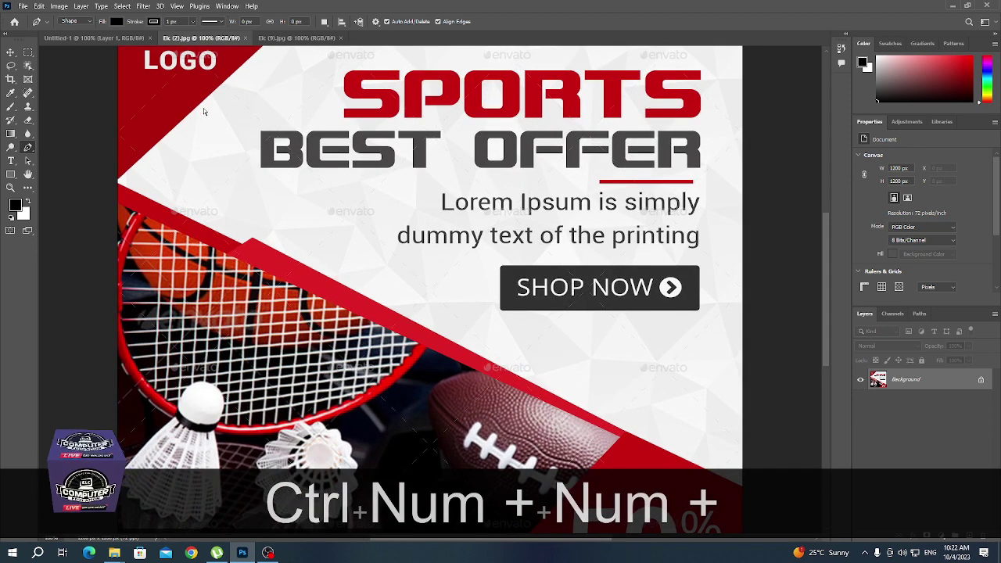
pyautogui.press('ctrl+KP_Subtract')
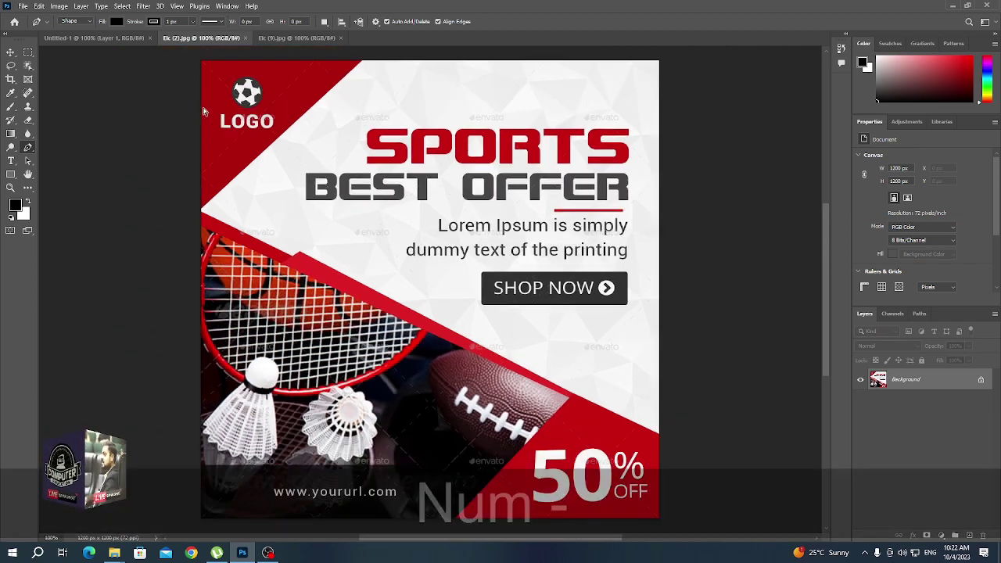
pyautogui.press('ctrl+KP_Subtract')
pyautogui.press('ctrl+KP_Add')
pyautogui.press('ctrl+KP_Add')
pyautogui.press('ctrl+KP_Add')
pyautogui.moveTo(218, 99); pyautogui.dragTo(362, 375)
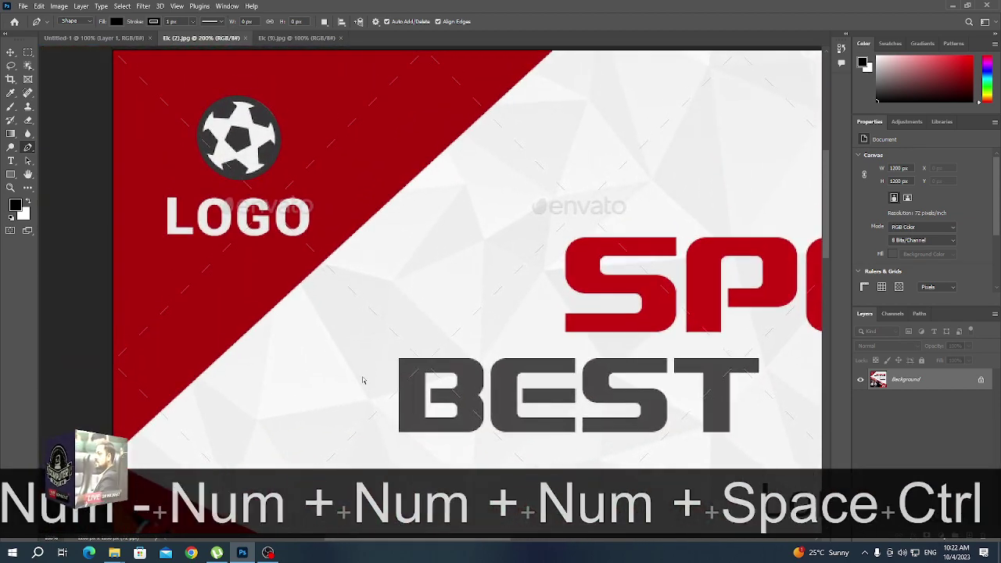
pyautogui.hotkey('ctrl', '-')
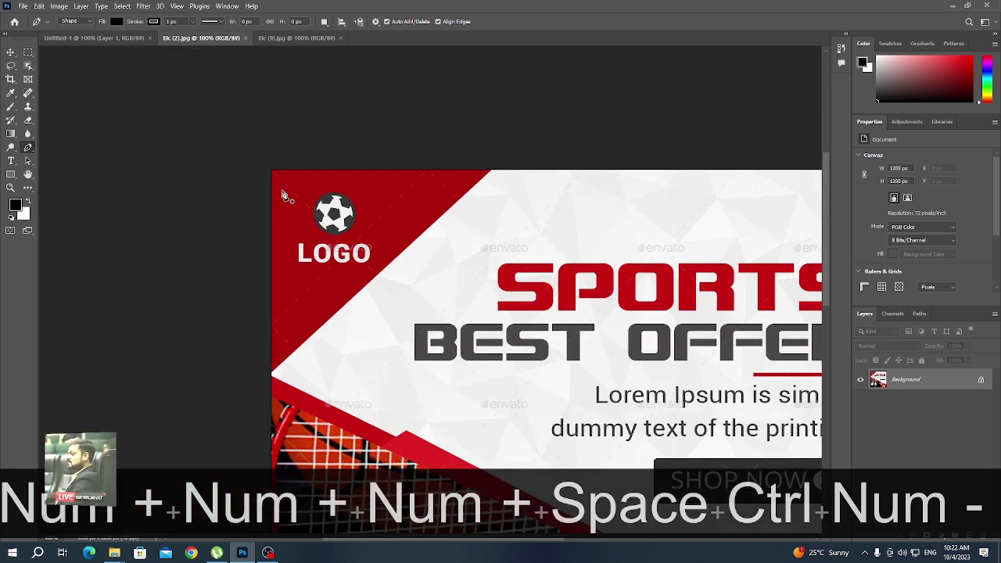
pyautogui.click(264, 169)
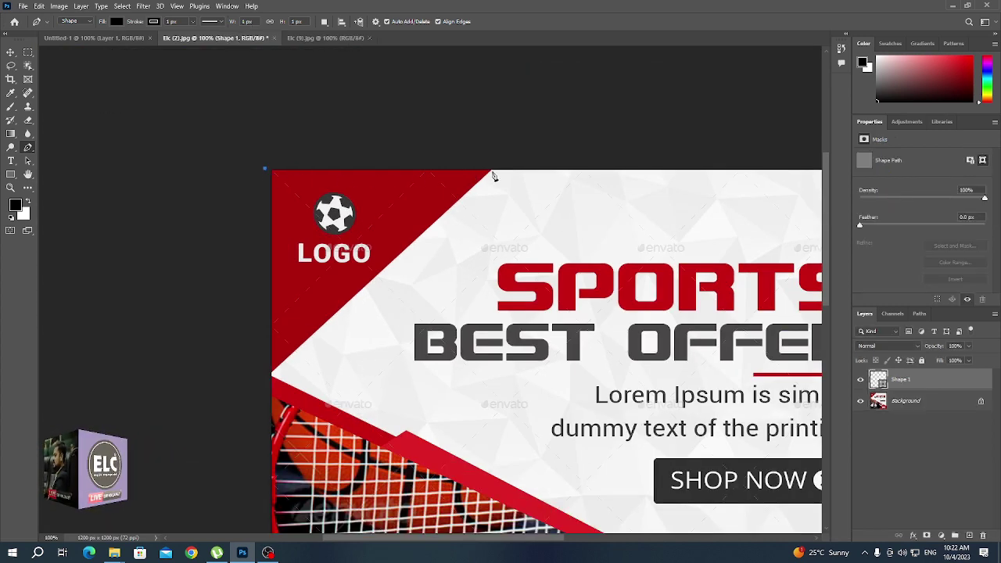
pyautogui.click(491, 169)
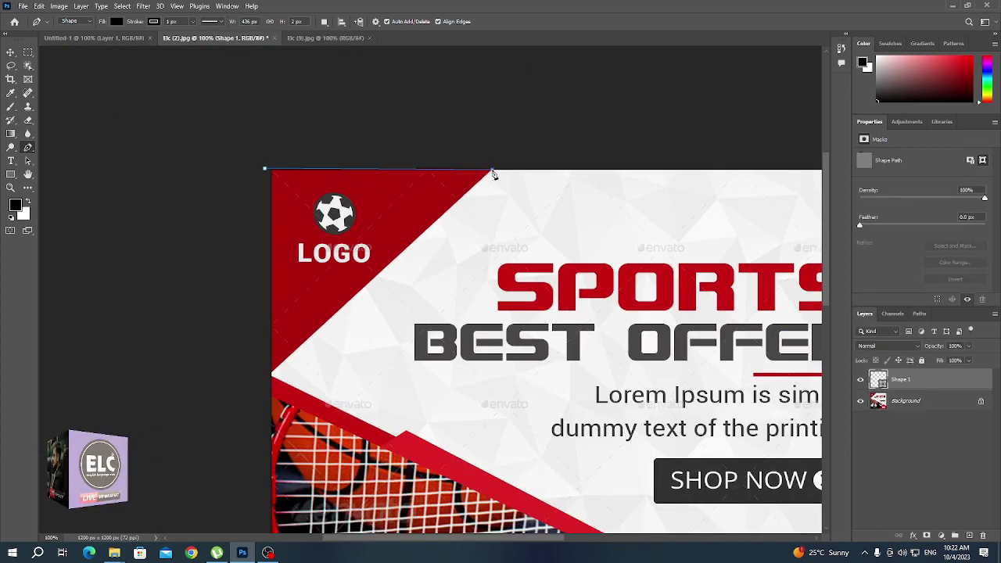
pyautogui.click(270, 374)
pyautogui.click(265, 170)
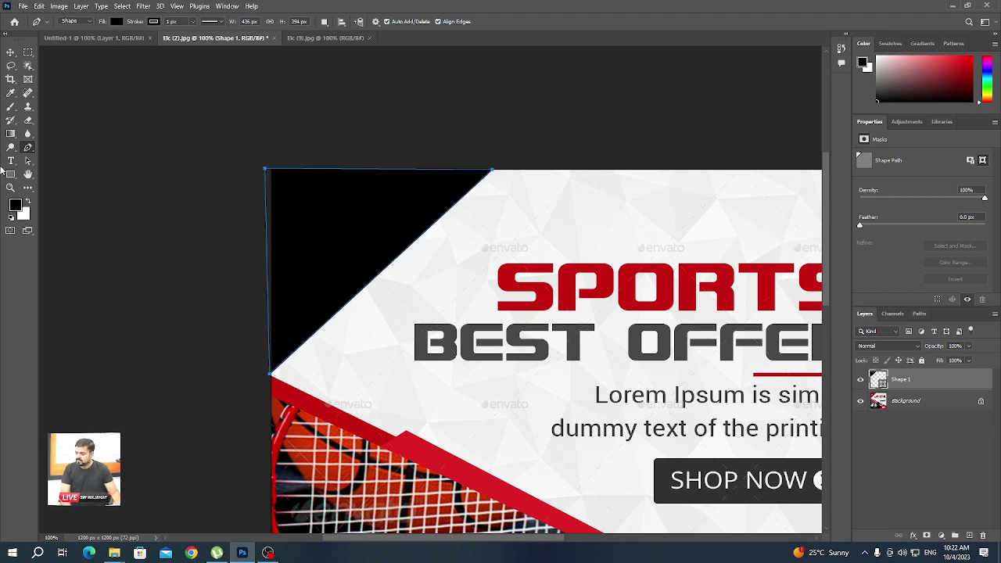
# Move the black triangle away from the logo corner onto the SPORTS BEST OFFER heading, and return to the Pen tool
pyautogui.click(10, 51)
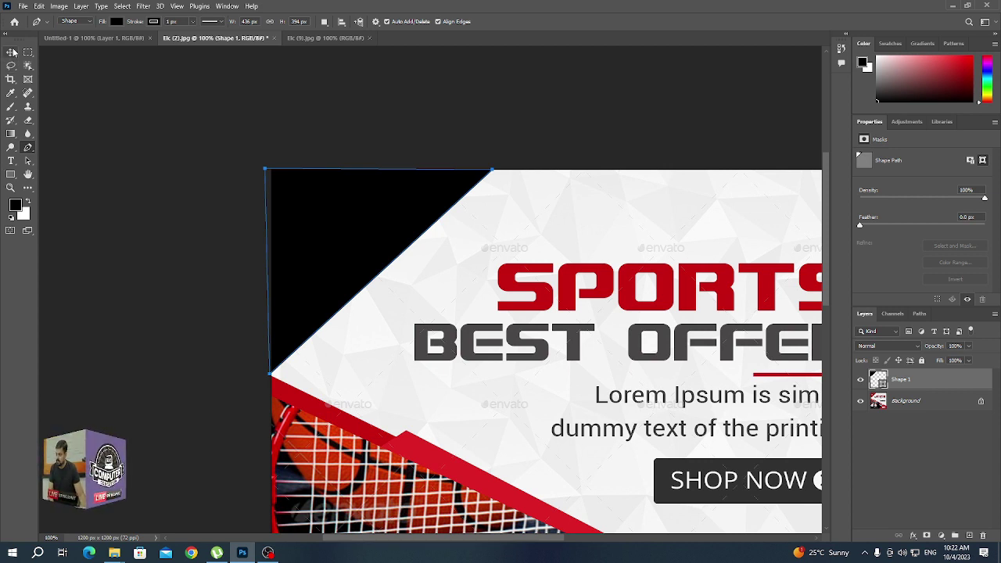
pyautogui.moveTo(353, 208); pyautogui.dragTo(608, 276)
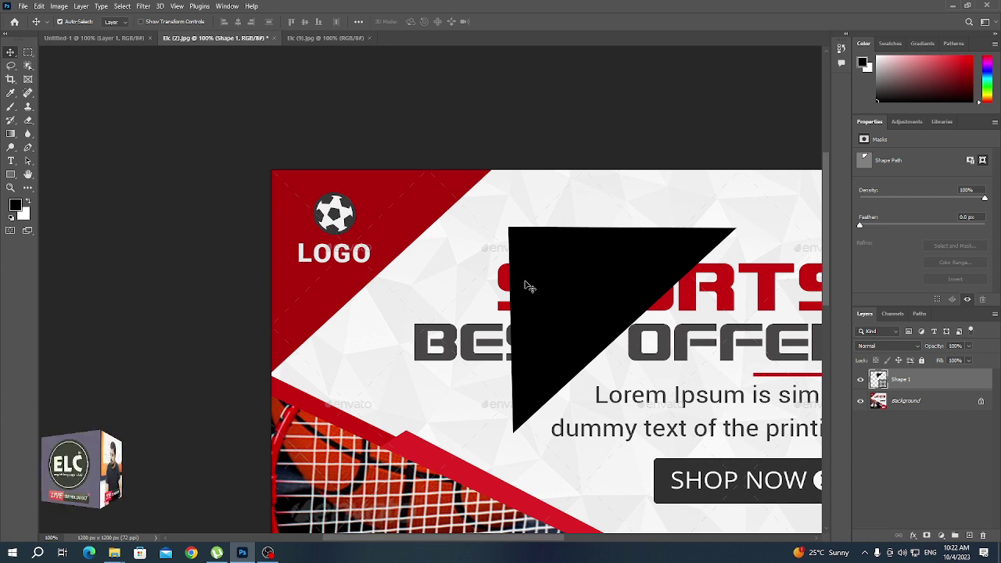
pyautogui.click(27, 148)
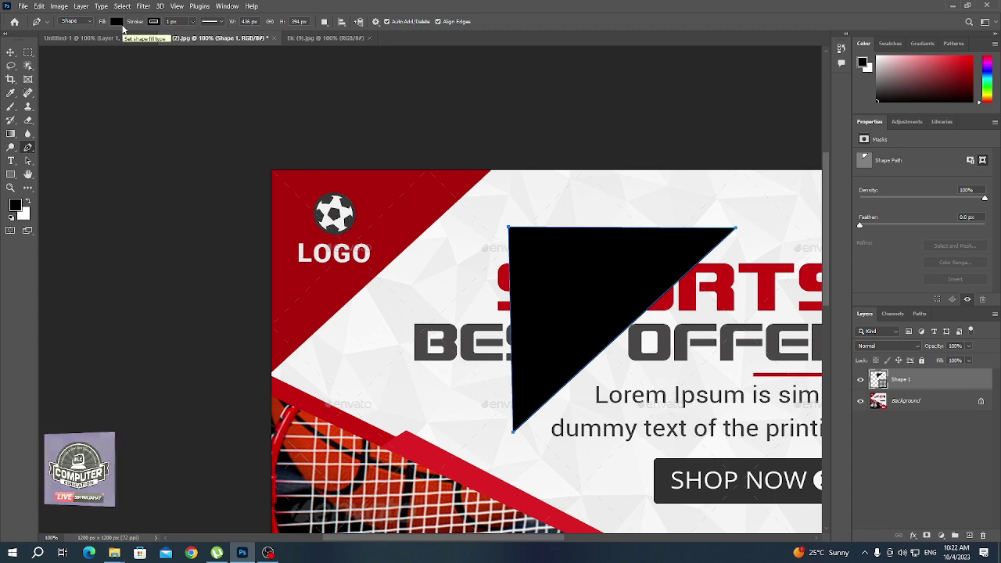
pyautogui.click(118, 25)
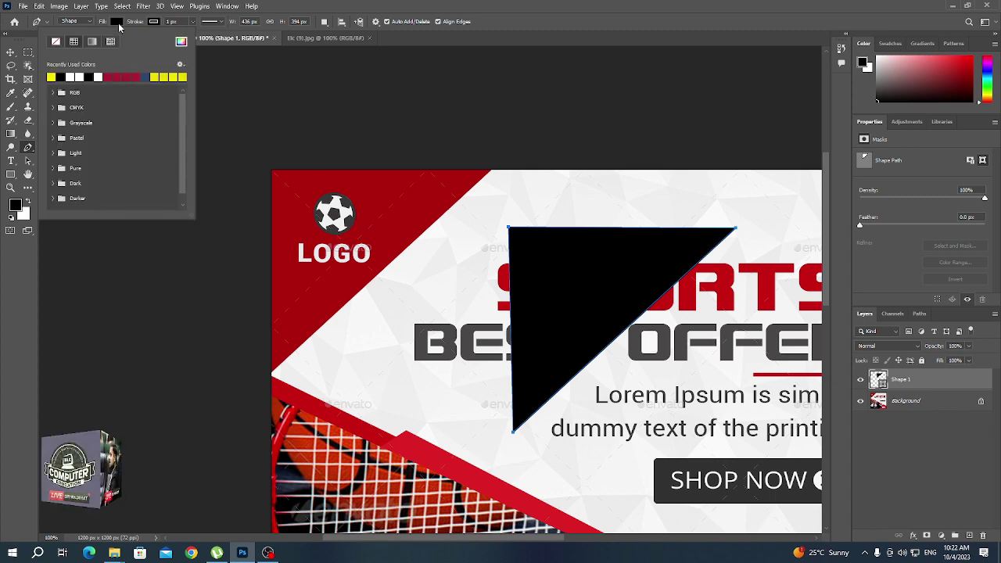
pyautogui.click(181, 41)
pyautogui.click(288, 191)
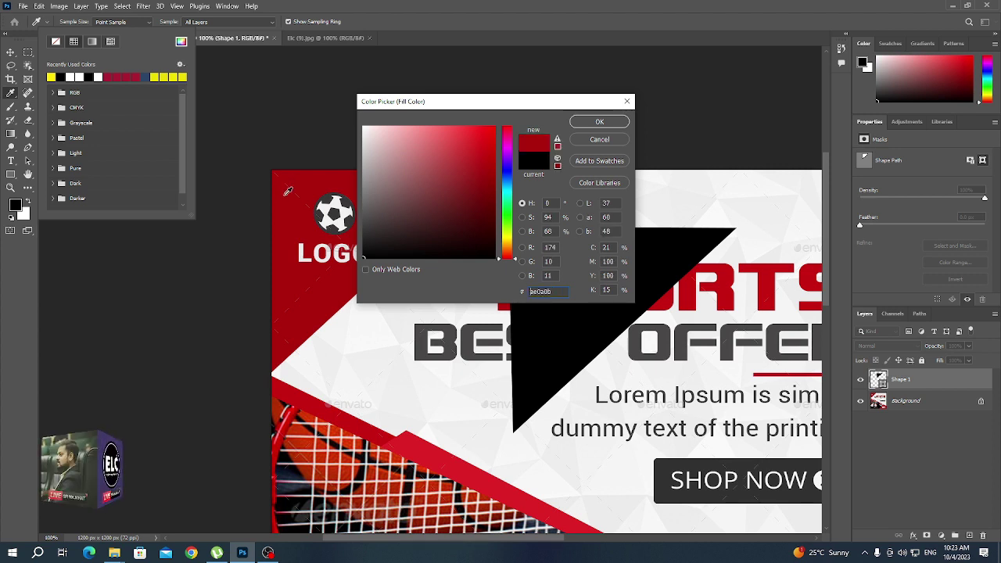
pyautogui.click(593, 139)
# Change the fill of the black triangle over the heading to the dark red sampled from the logo corner
pyautogui.click(122, 28)
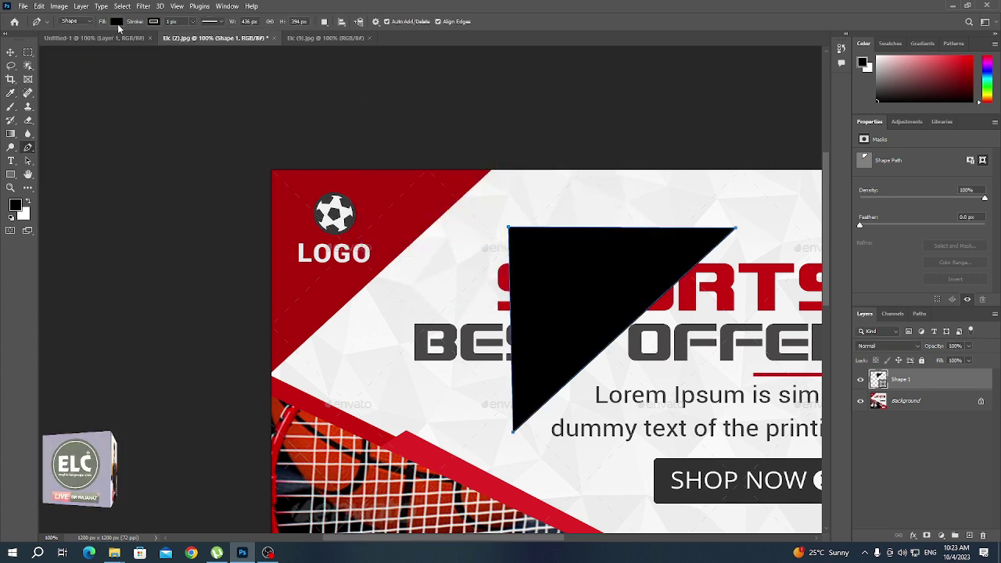
pyautogui.click(116, 24)
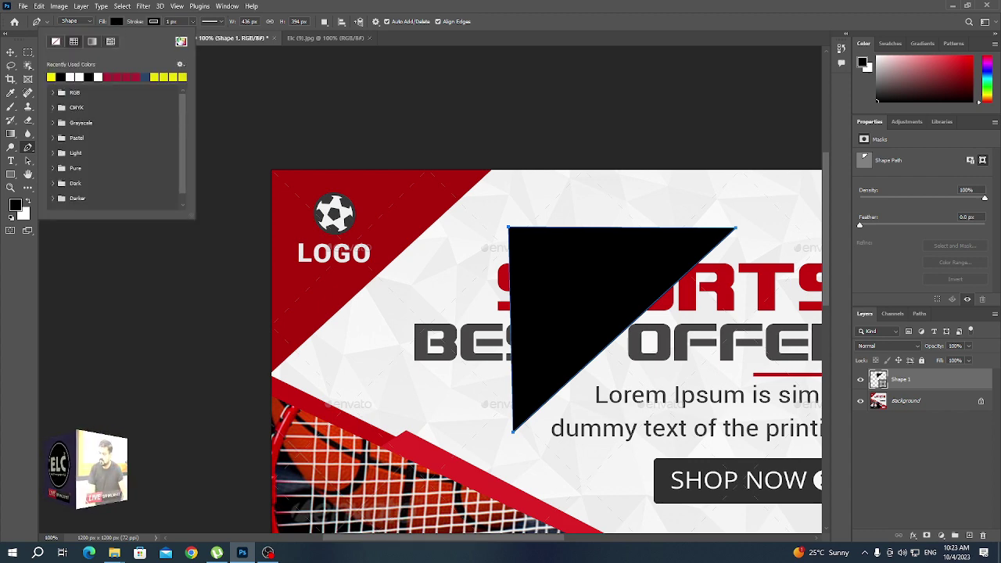
pyautogui.click(182, 42)
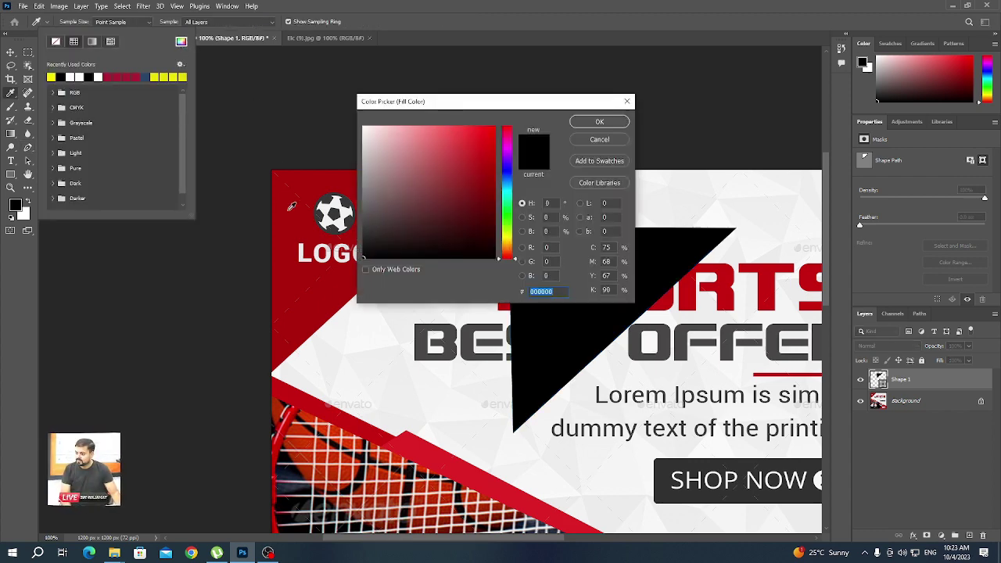
pyautogui.click(289, 208)
pyautogui.click(617, 122)
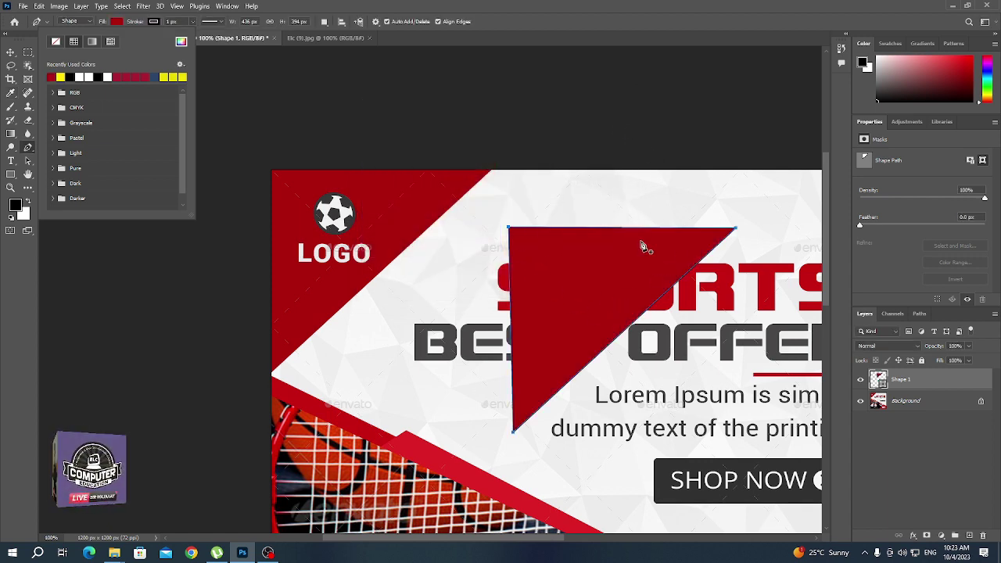
pyautogui.click(9, 53)
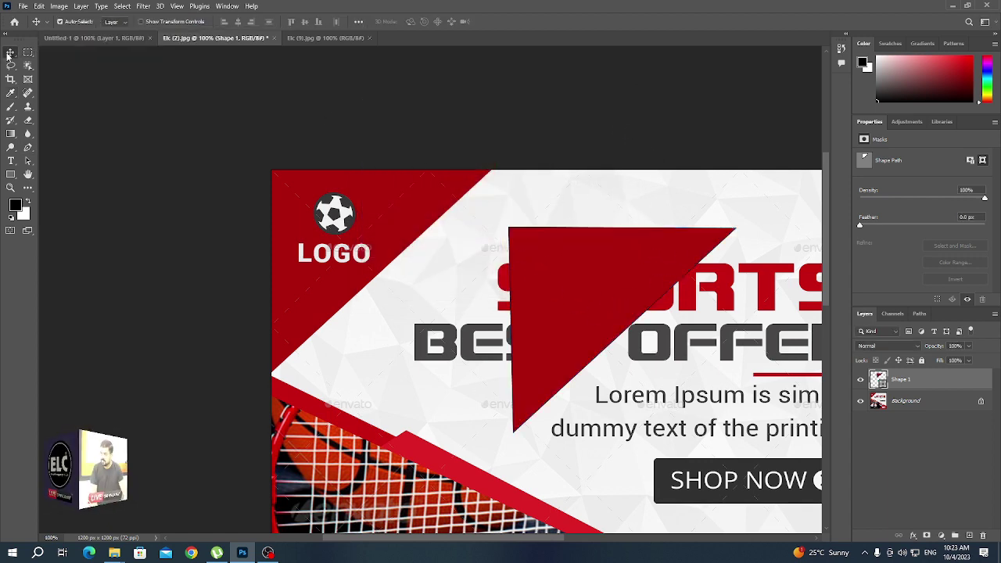
# Undo the triangle's recolouring, its move and its drawing until only the Background layer remains, with the Pen tool active
pyautogui.hotkey('ctrl', 'z')
pyautogui.hotkey('ctrl', 'z')
pyautogui.hotkey('ctrl', 'z')
pyautogui.hotkey('ctrl', 'z')
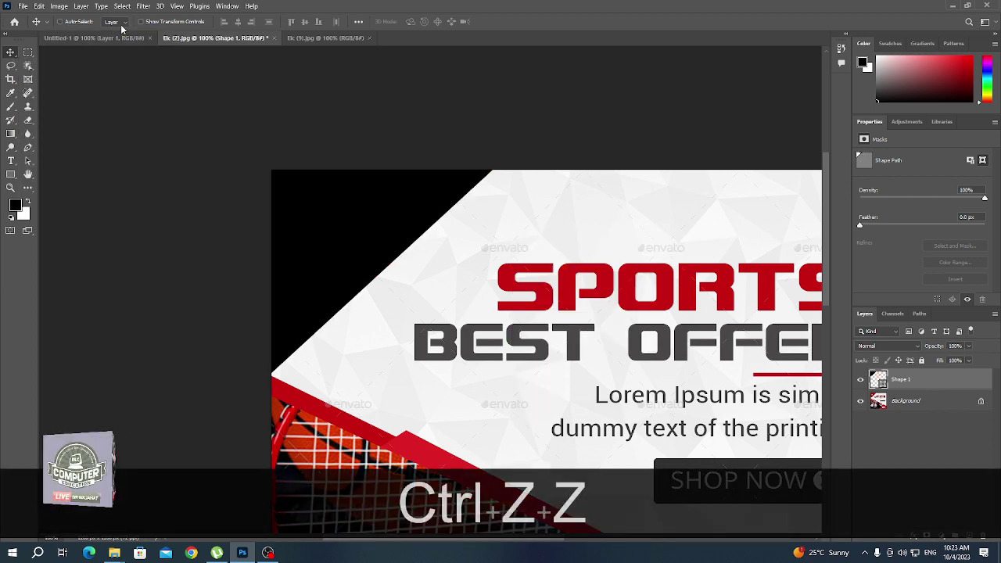
pyautogui.hotkey('ctrl', 'z')
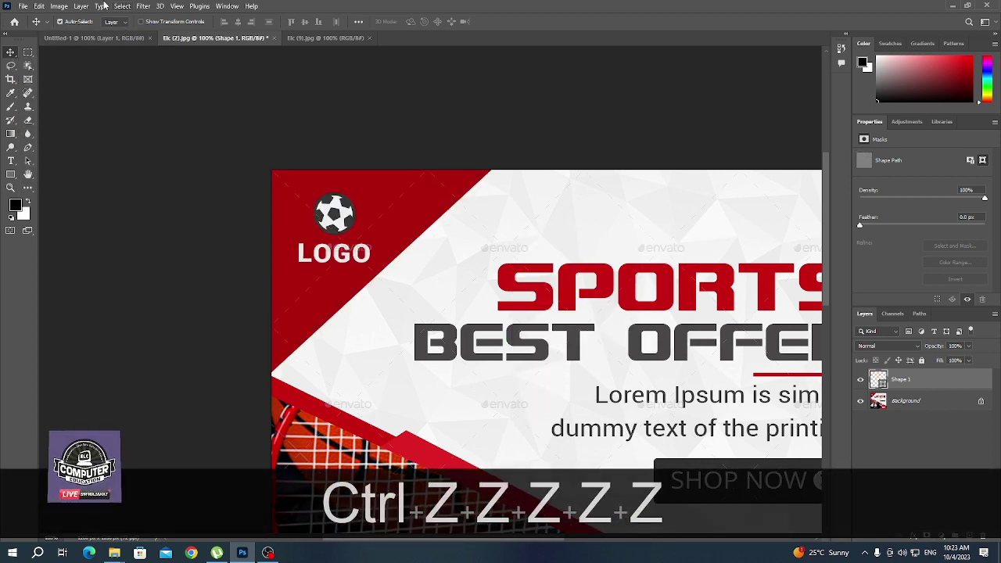
pyautogui.click(27, 147)
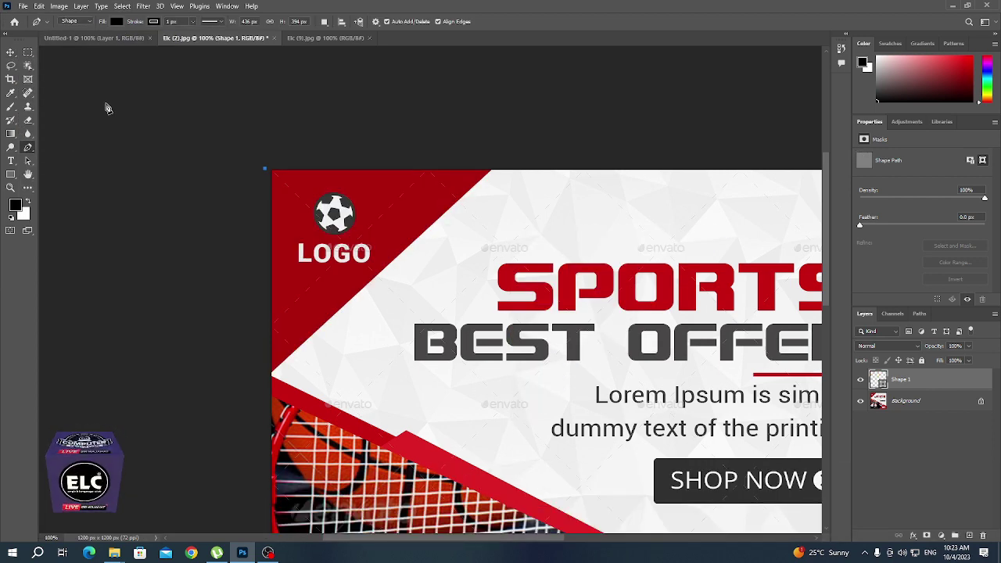
pyautogui.hotkey('ctrl', 'z')
# Set the Pen tool's fill to the red sampled from the logo corner (ae0a0b) and its stroke to no colour
pyautogui.click(117, 21)
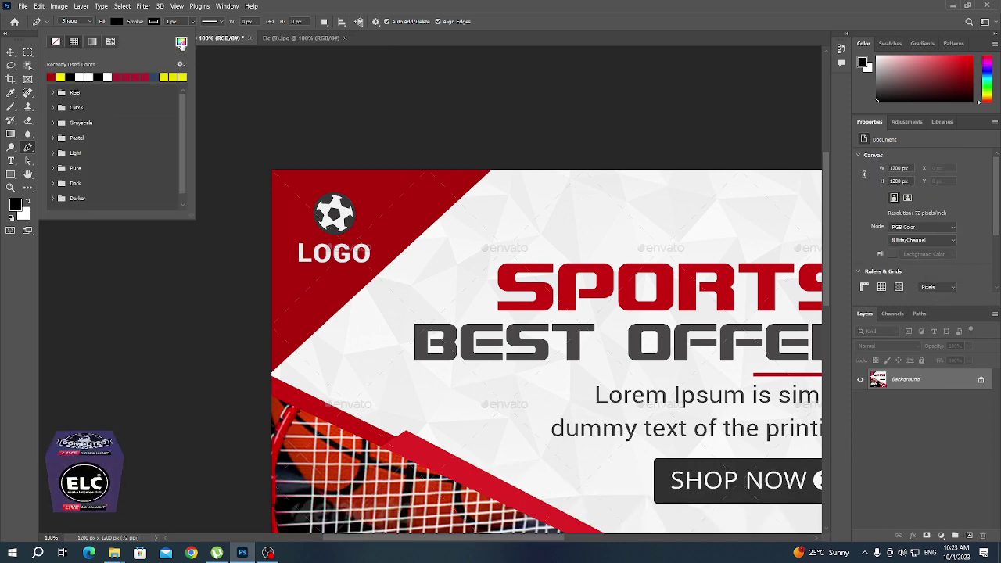
pyautogui.click(181, 43)
pyautogui.click(289, 187)
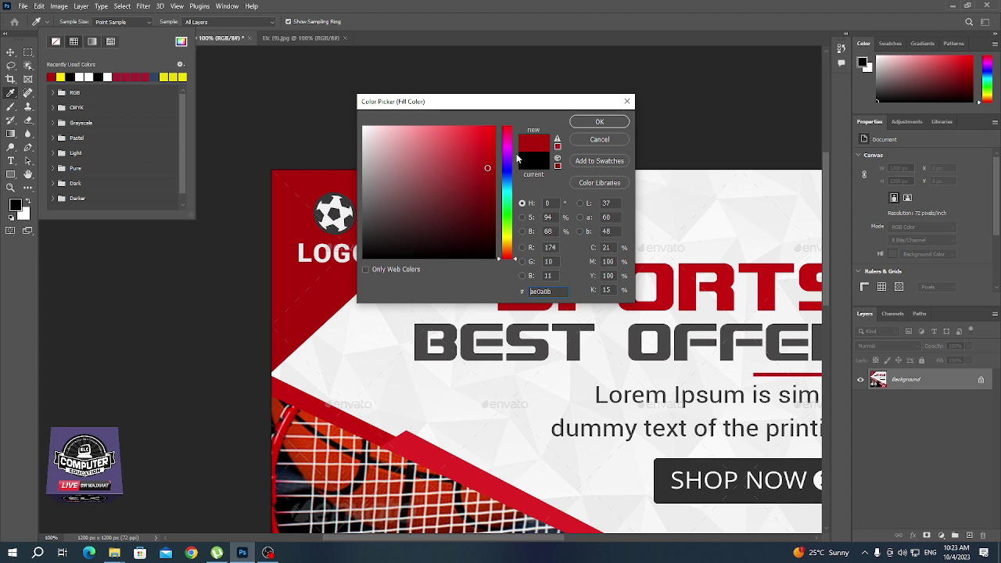
pyautogui.click(582, 127)
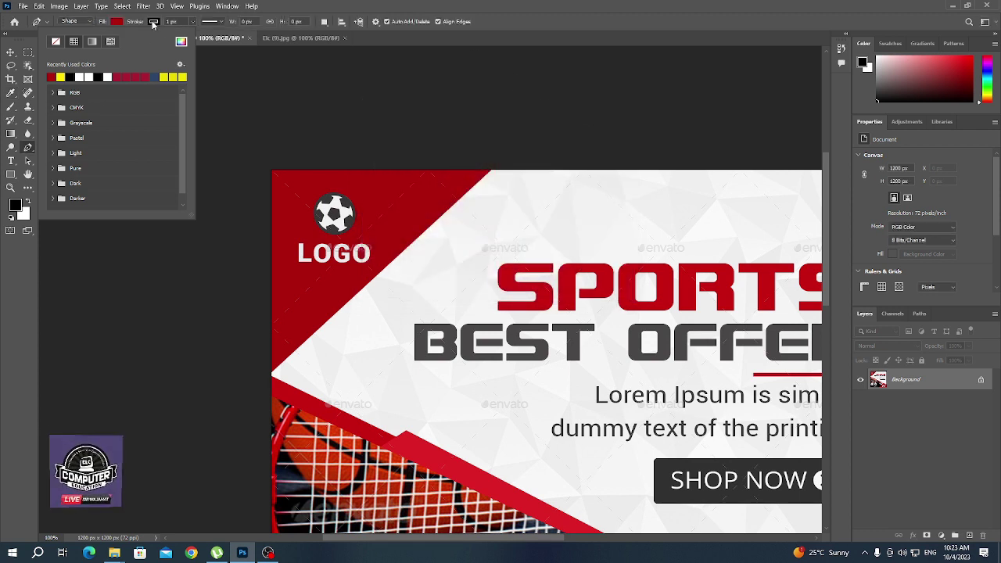
pyautogui.click(154, 22)
pyautogui.click(93, 43)
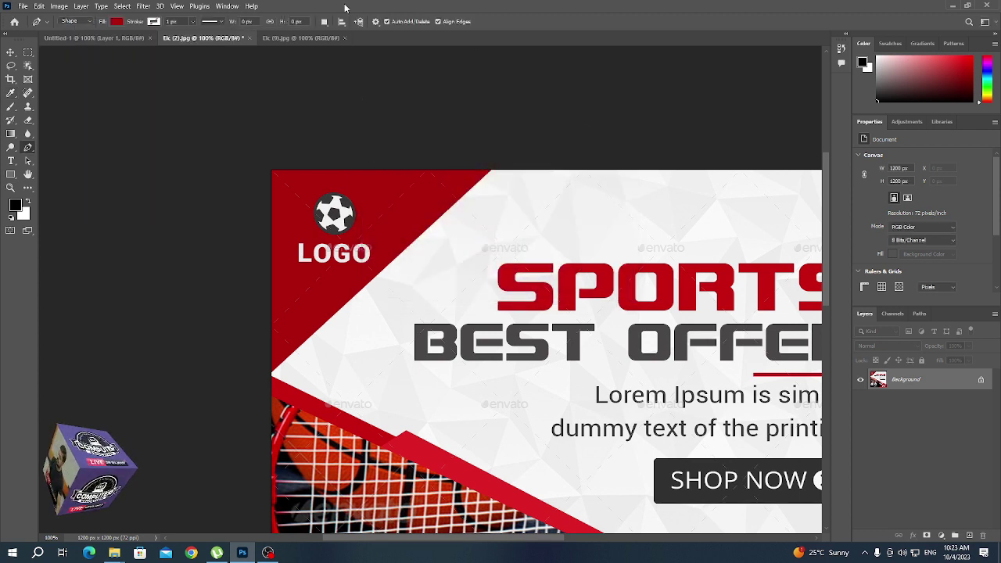
# Draw a closed red triangle of about 436 x 400 px with the Pen tool over the logo corner
pyautogui.click(265, 168)
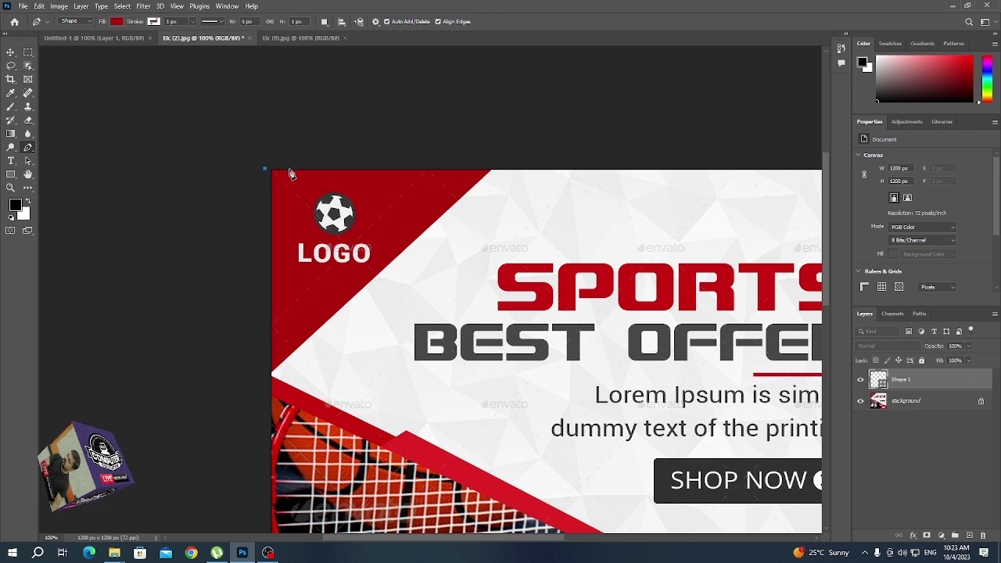
pyautogui.click(492, 169)
pyautogui.click(268, 377)
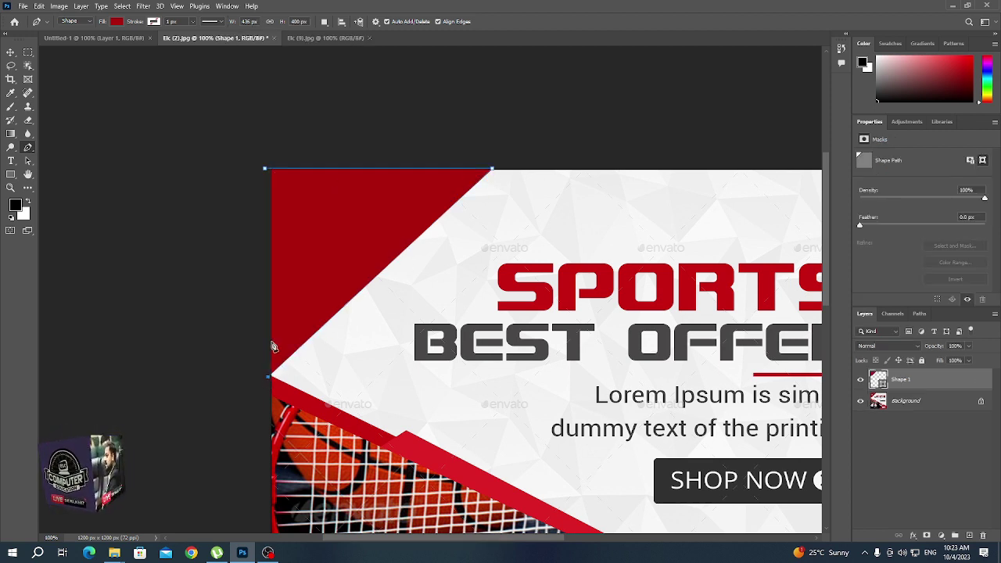
pyautogui.click(265, 169)
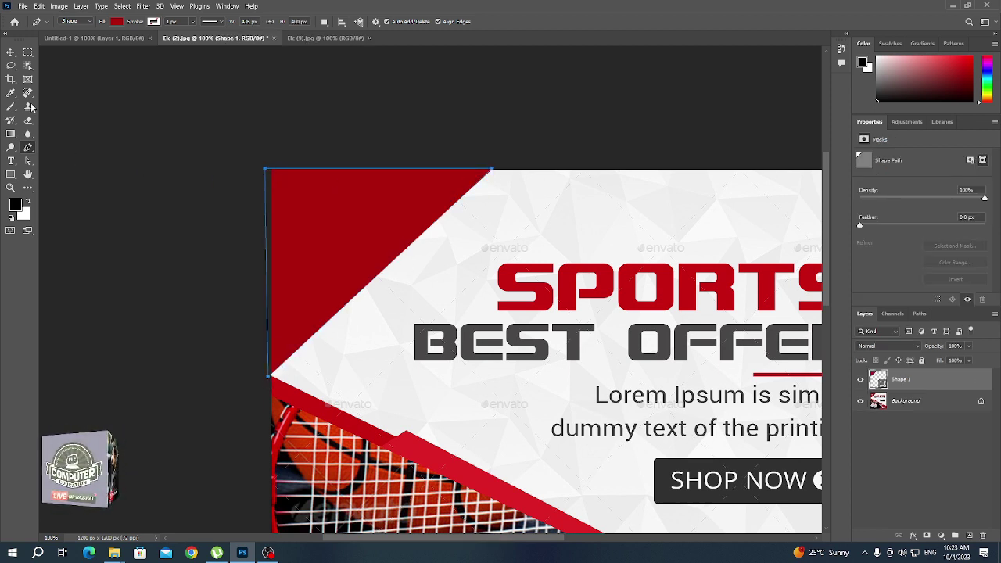
pyautogui.click(10, 52)
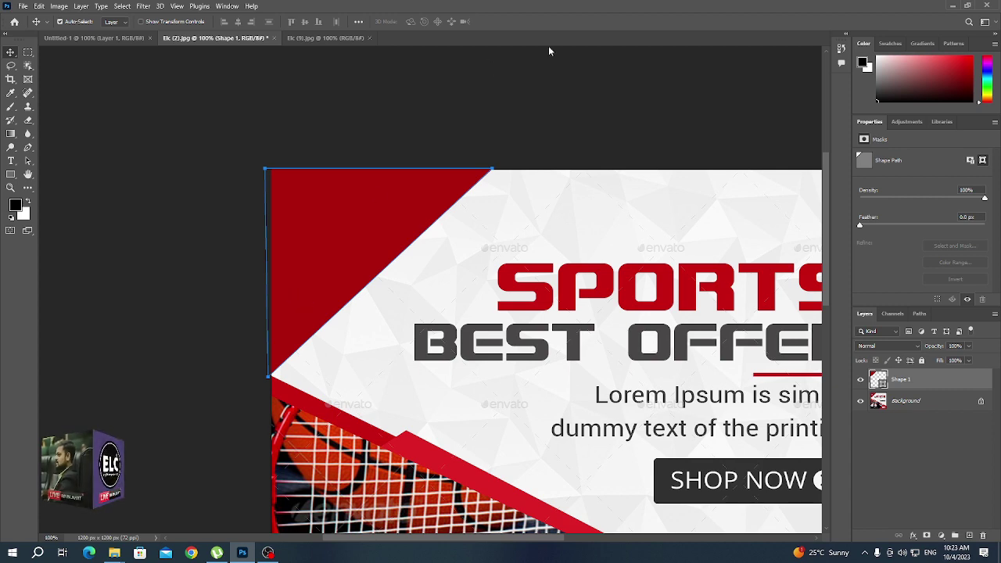
# Draw a closed red shape of about 1215 x 630 px with the Pen tool over the sports photo and 50% OFF area below the diagonal
pyautogui.moveTo(599, 387); pyautogui.dragTo(429, 201)
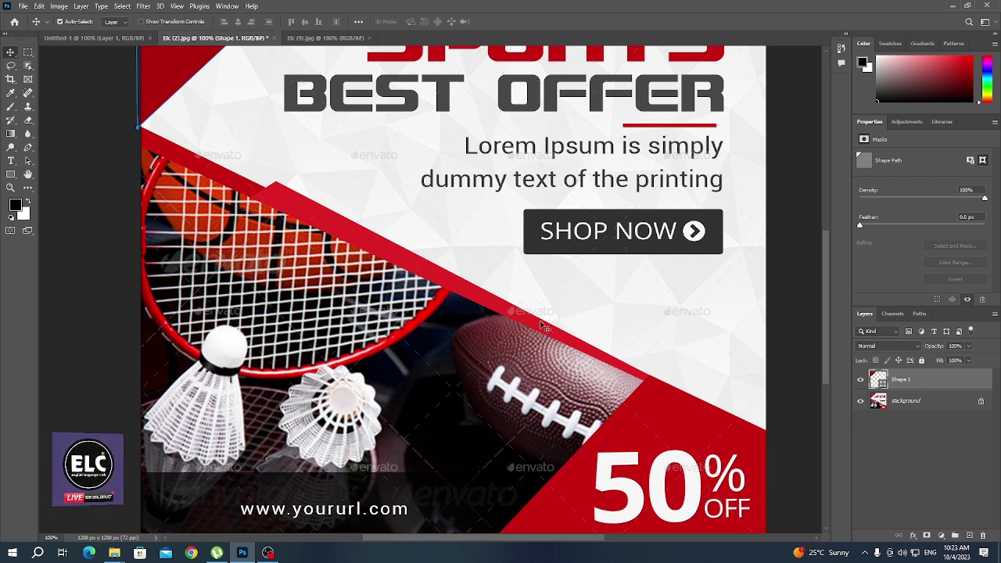
pyautogui.click(26, 146)
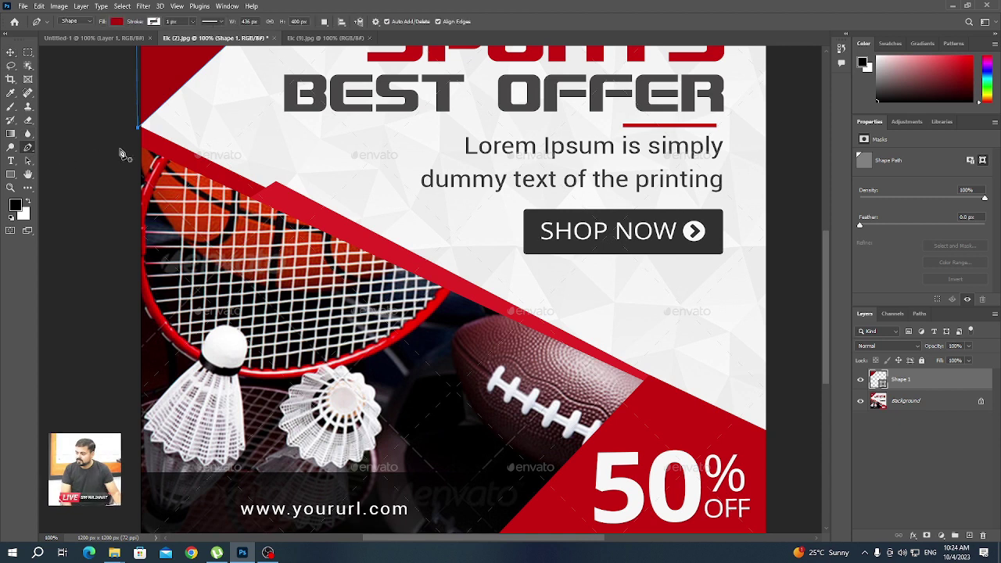
pyautogui.click(768, 430)
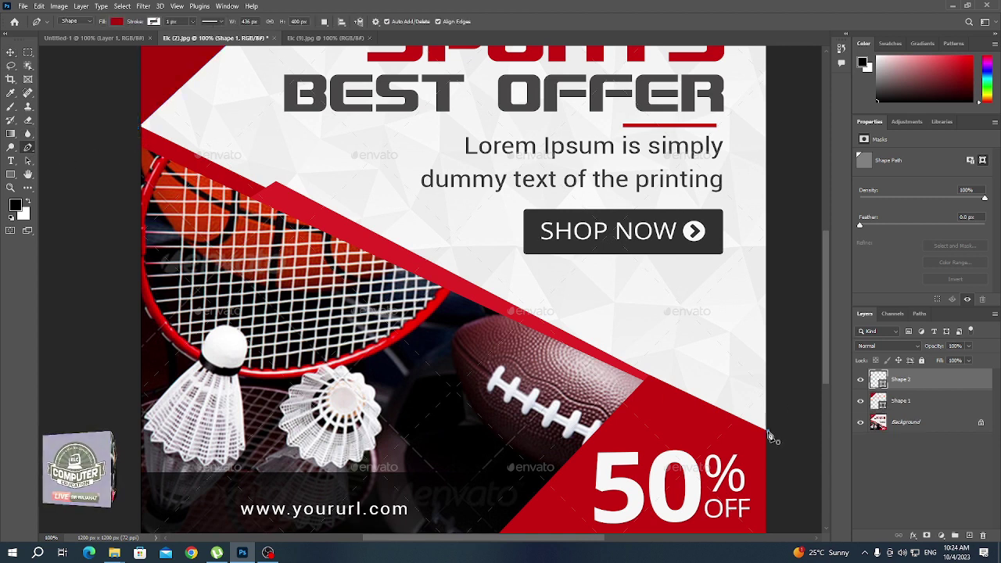
pyautogui.click(140, 128)
pyautogui.press('space')
pyautogui.moveTo(275, 287); pyautogui.dragTo(268, 104)
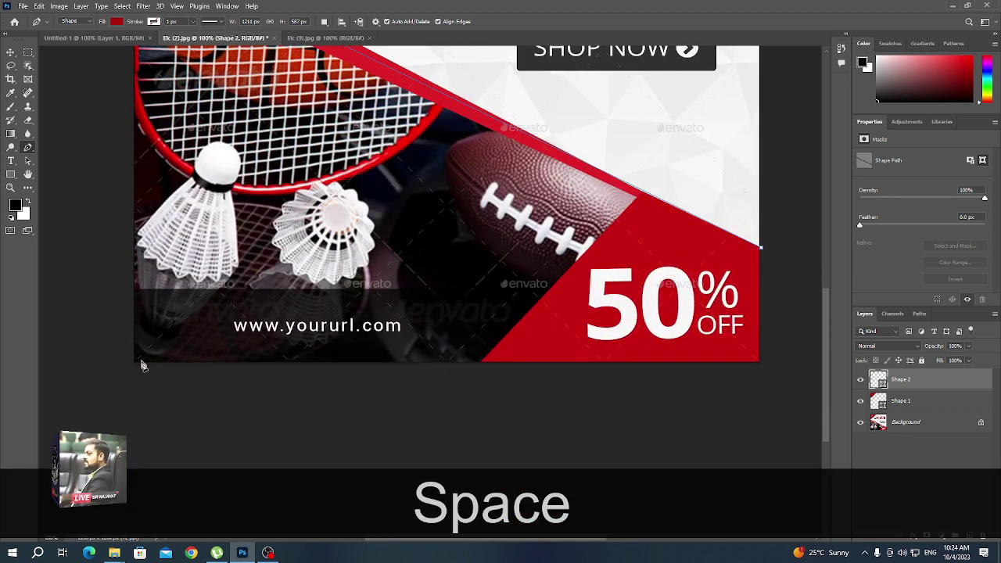
pyautogui.click(131, 374)
pyautogui.click(764, 371)
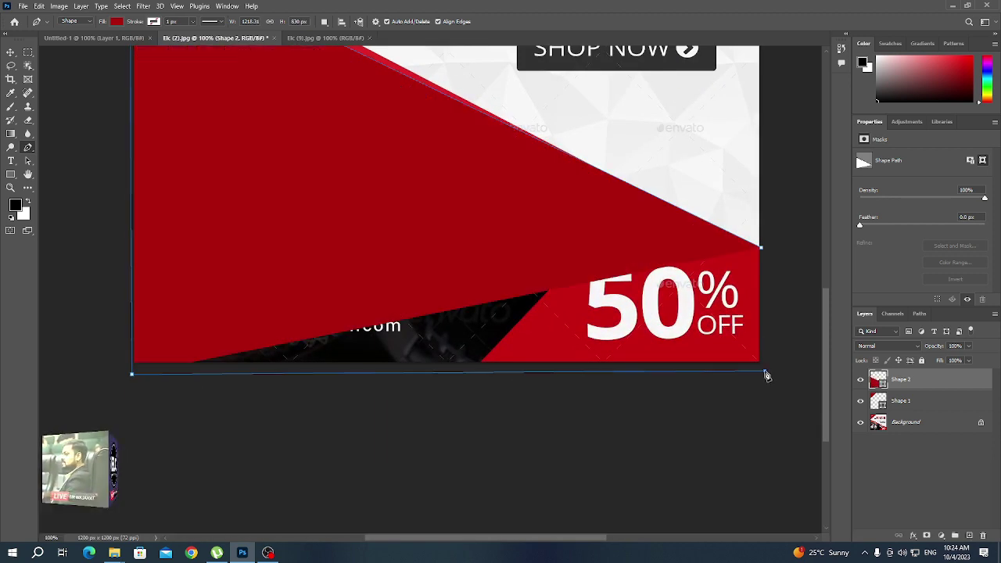
pyautogui.click(761, 248)
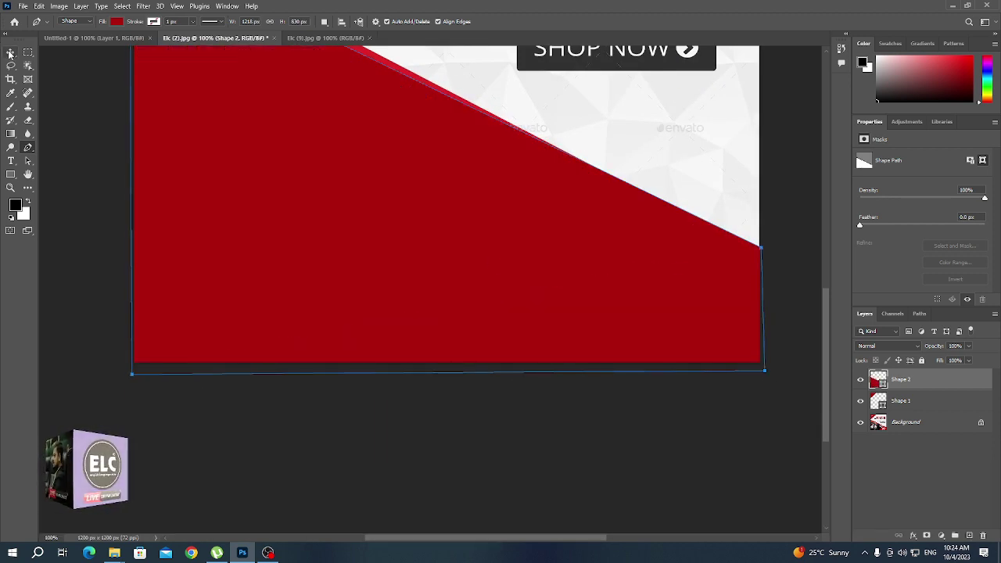
pyautogui.click(10, 51)
# Fit the whole flyer in view and examine the two traced red shapes and their layers
pyautogui.press('ctrl+KP_0')
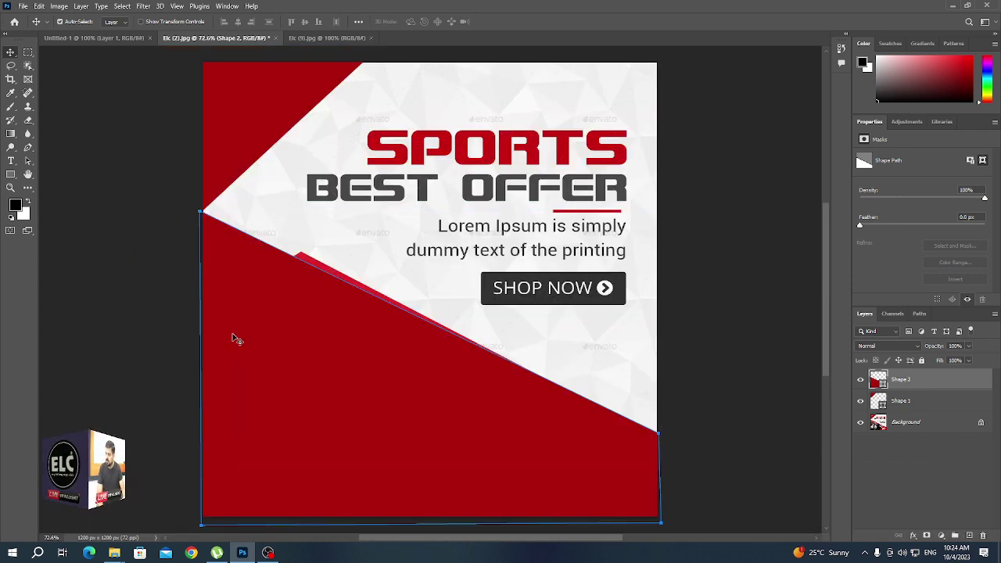
pyautogui.press('ctrl+KP_0')
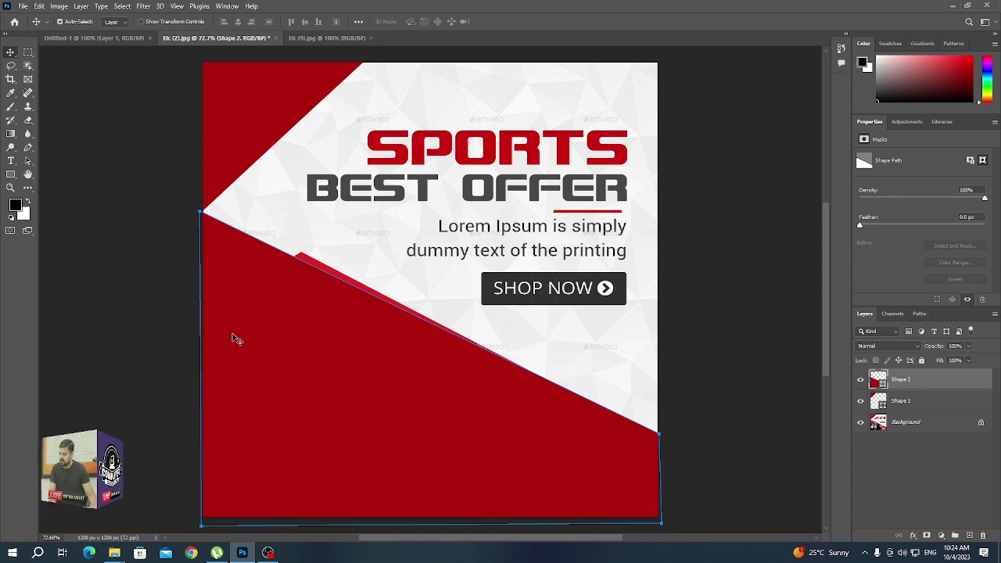
pyautogui.press('ctrl+KP_Subtract')
pyautogui.press('ctrl+KP_Subtract')
pyautogui.press('ctrl+KP_Add')
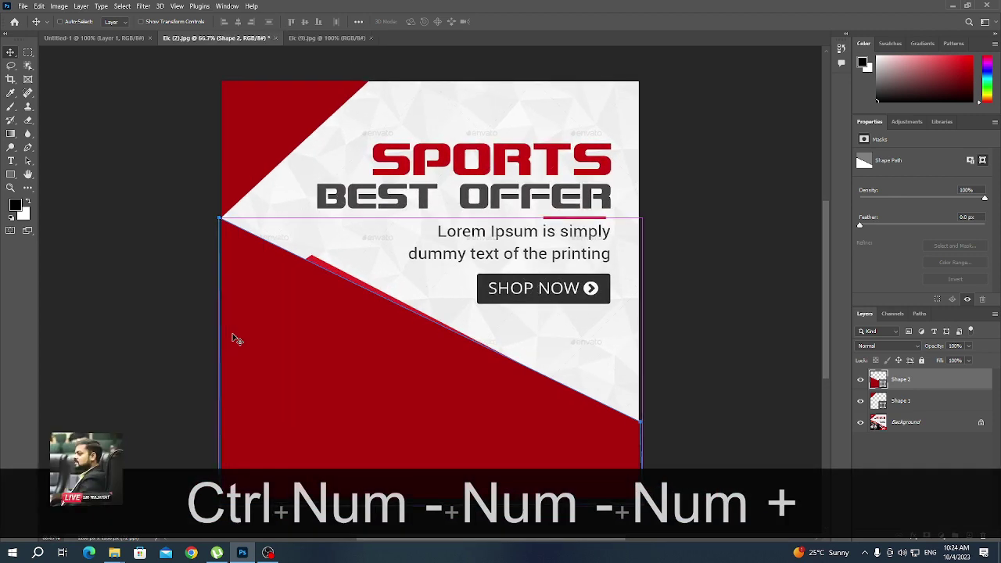
pyautogui.press('ctrl+KP_0')
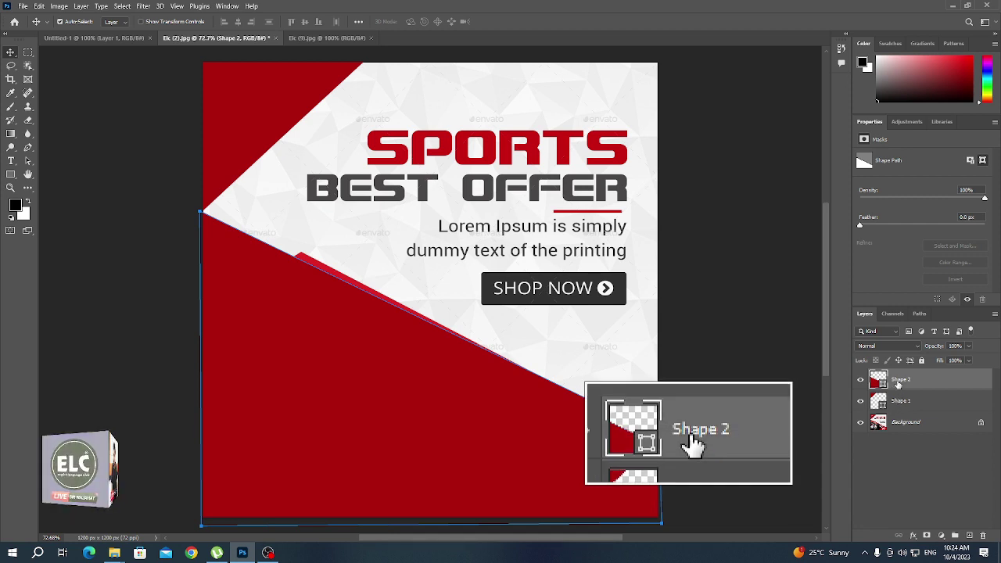
pyautogui.press('Escape')
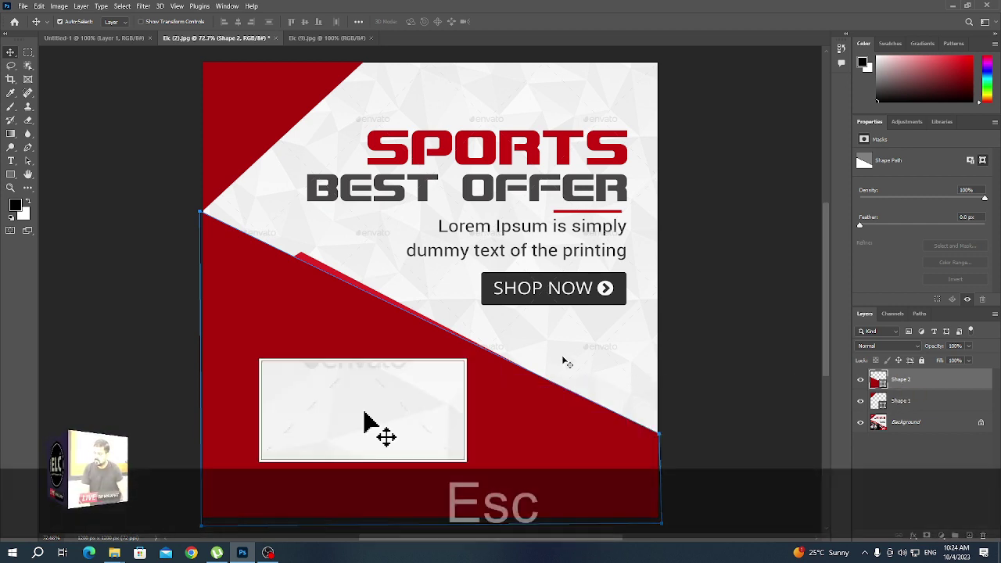
pyautogui.press('2')
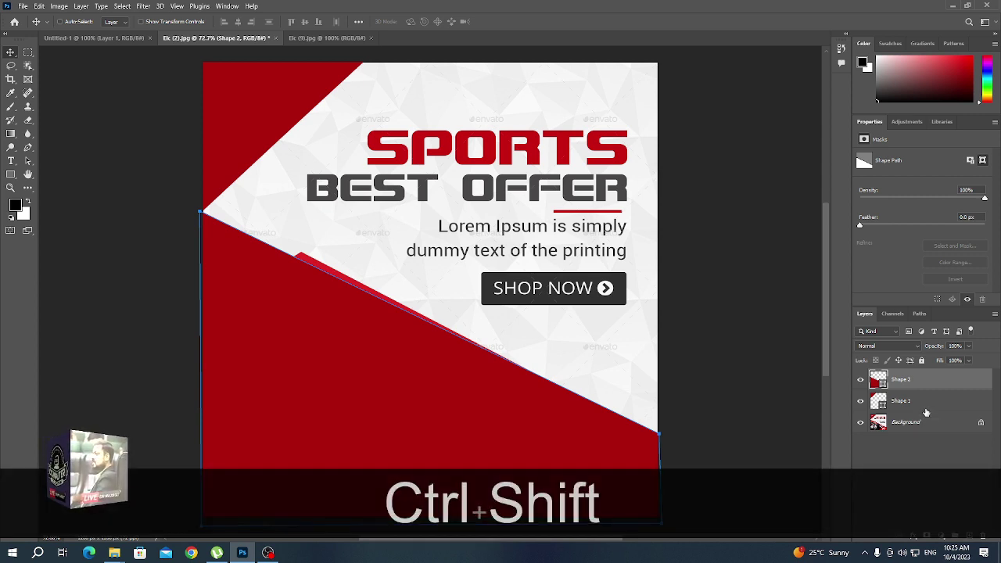
# Add an empty layer with default settings above the shape layers and delete it again
pyautogui.hotkey('ctrl', 'shift', 'n')
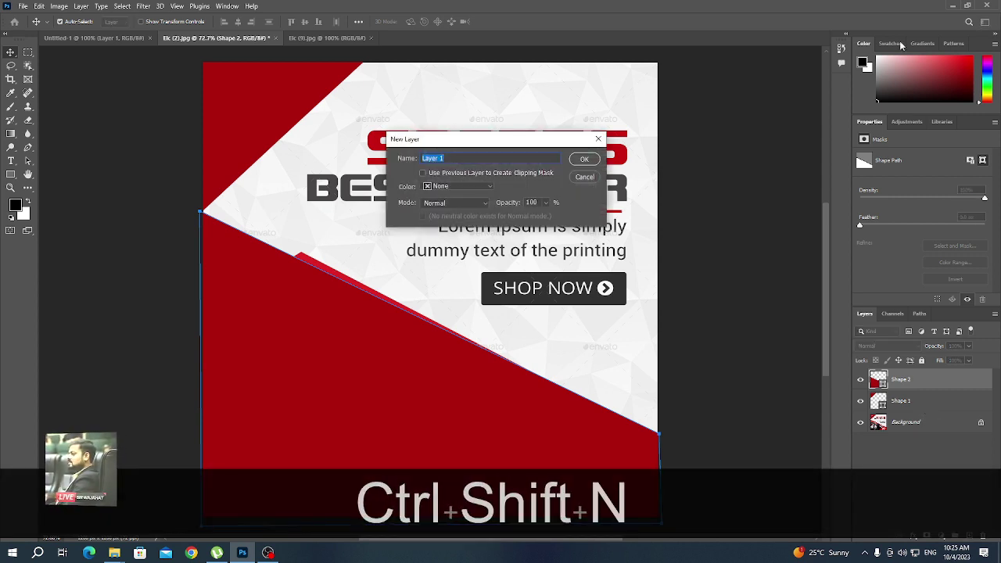
pyautogui.click(592, 159)
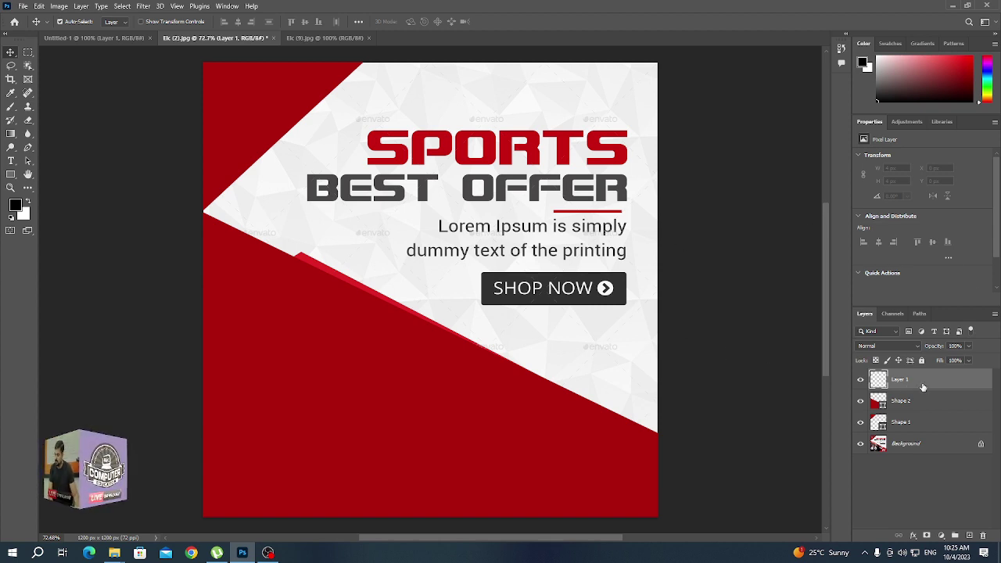
pyautogui.press('Delete')
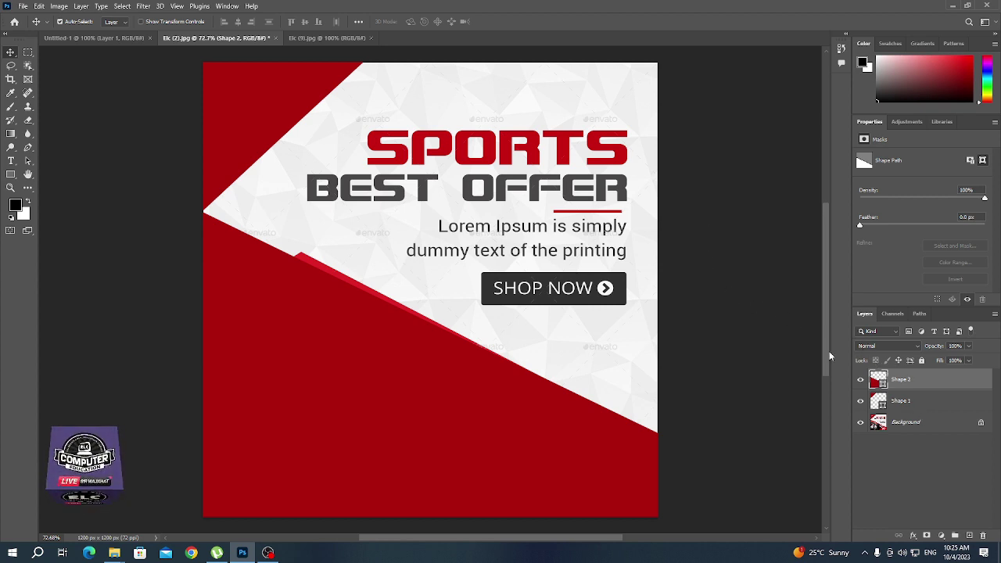
# Toggle the Shape 1 layer's visibility off and on, hide the Shape 2 layer, and return to the Pen tool
pyautogui.click(860, 402)
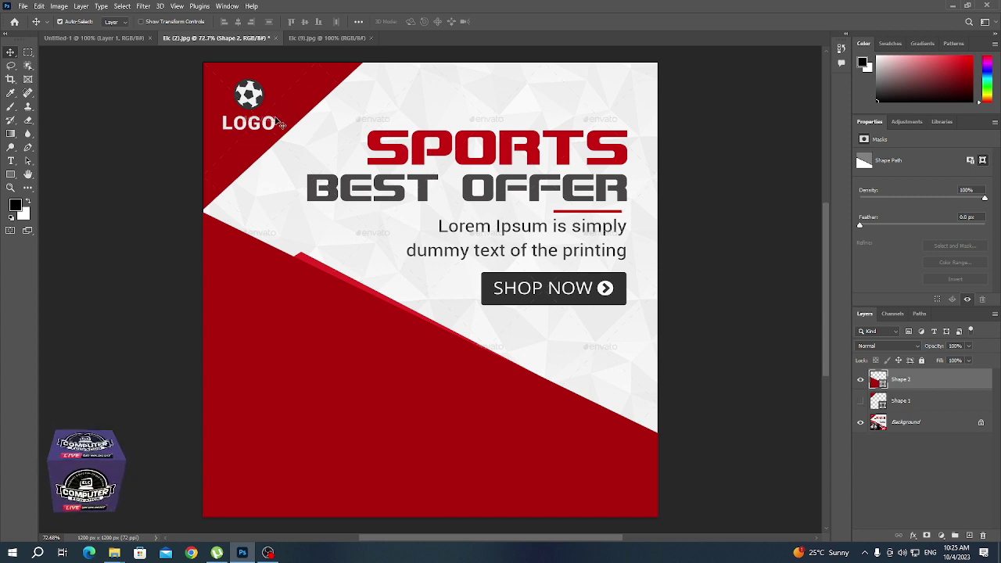
pyautogui.click(860, 399)
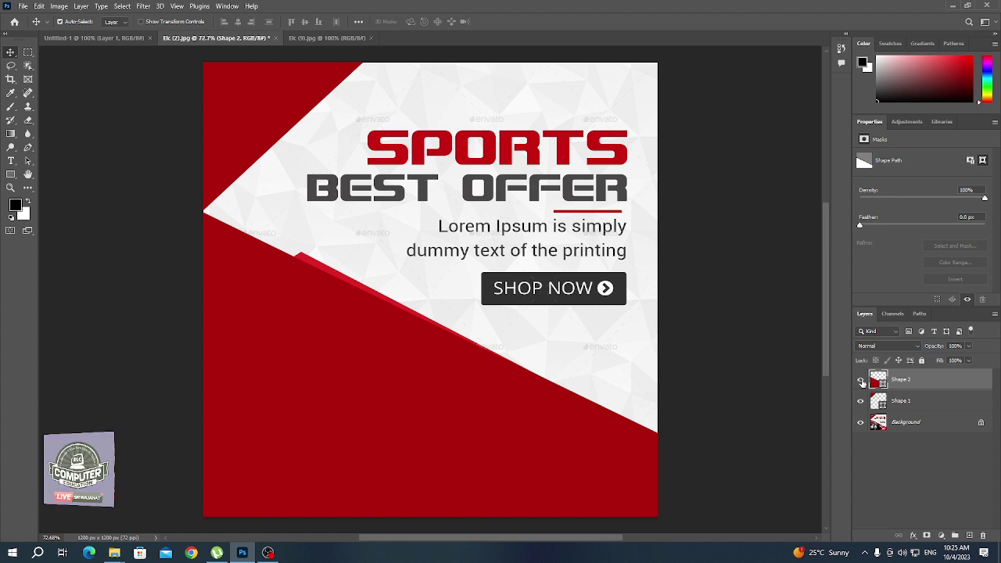
pyautogui.click(861, 380)
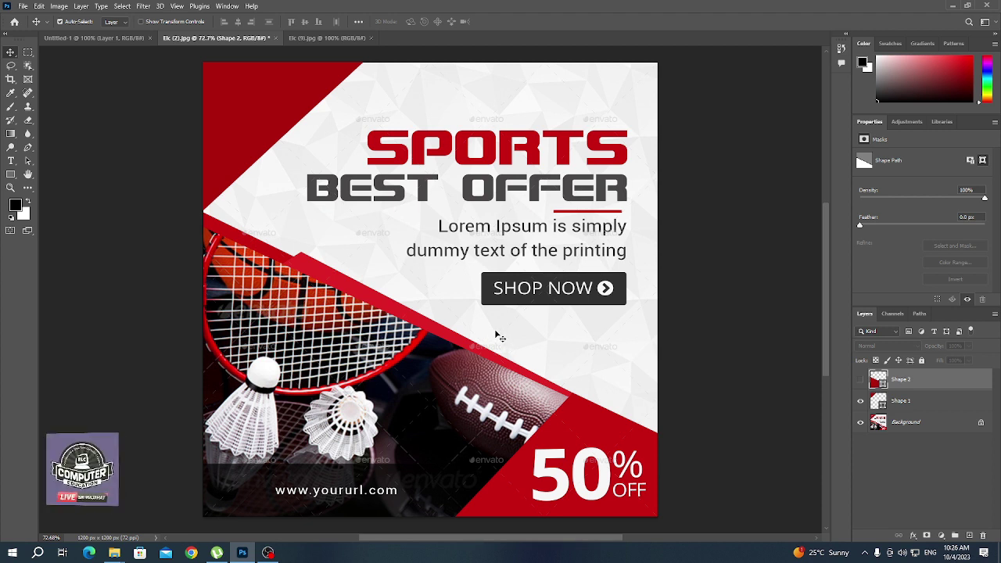
pyautogui.click(28, 148)
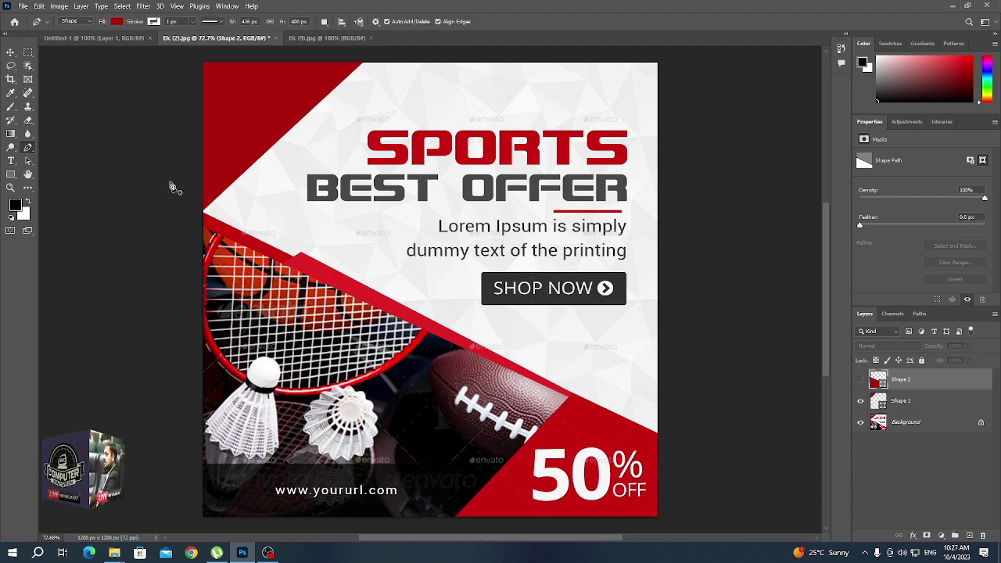
# Draw a closed black-filled shape of about 976 x 777 px with the Pen tool over the flyer's sports photo area
pyautogui.click(117, 22)
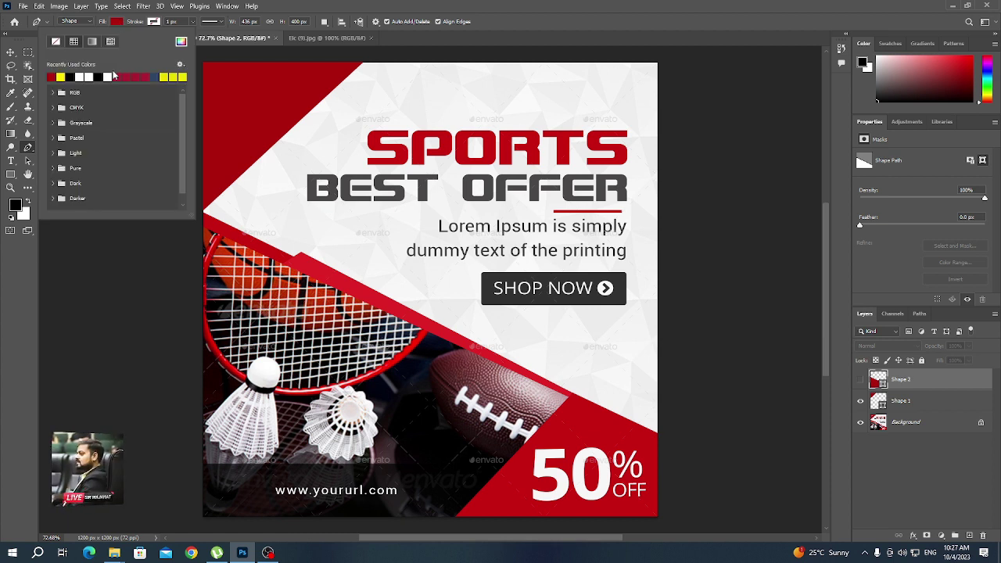
pyautogui.click(70, 77)
pyautogui.click(283, 143)
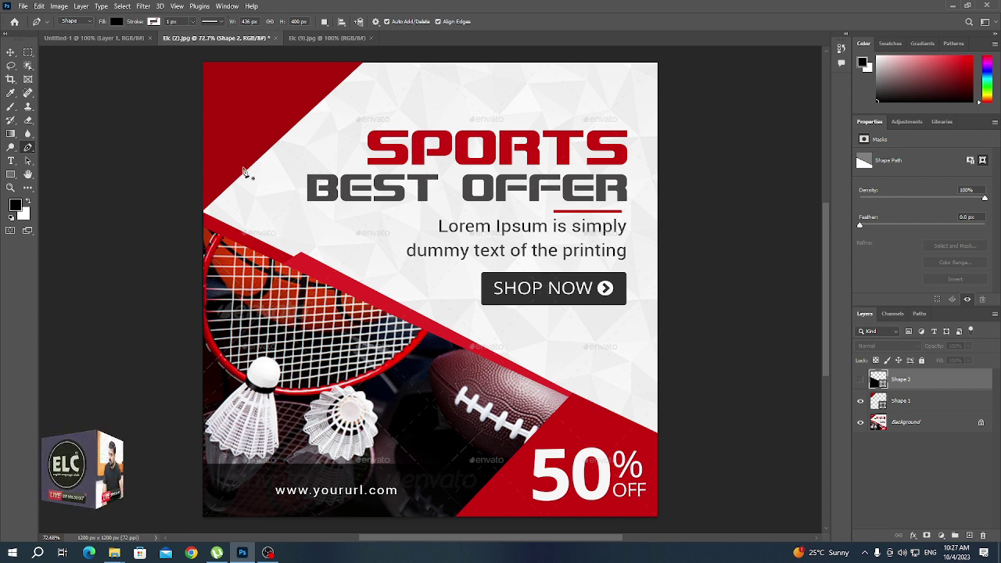
pyautogui.click(199, 226)
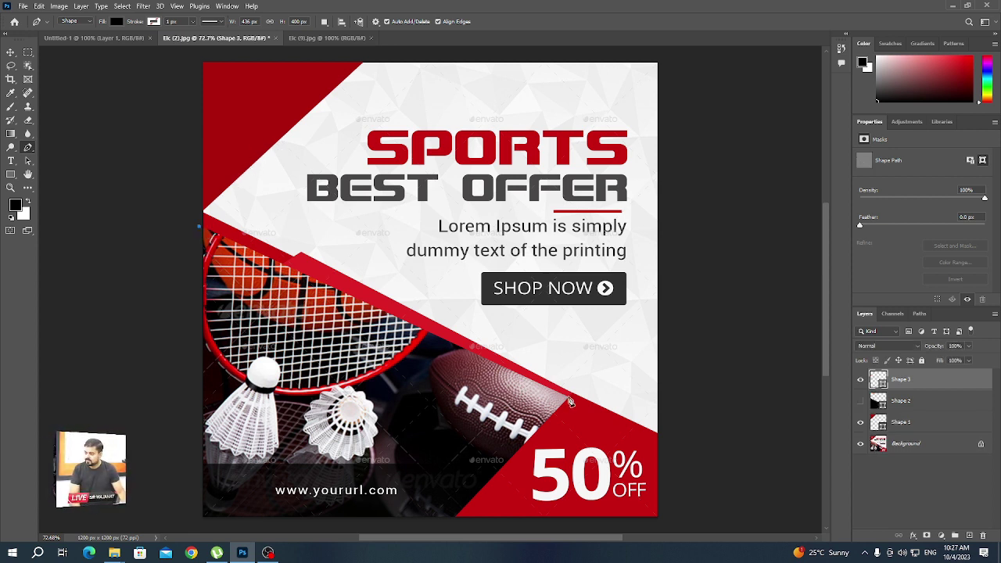
pyautogui.click(569, 400)
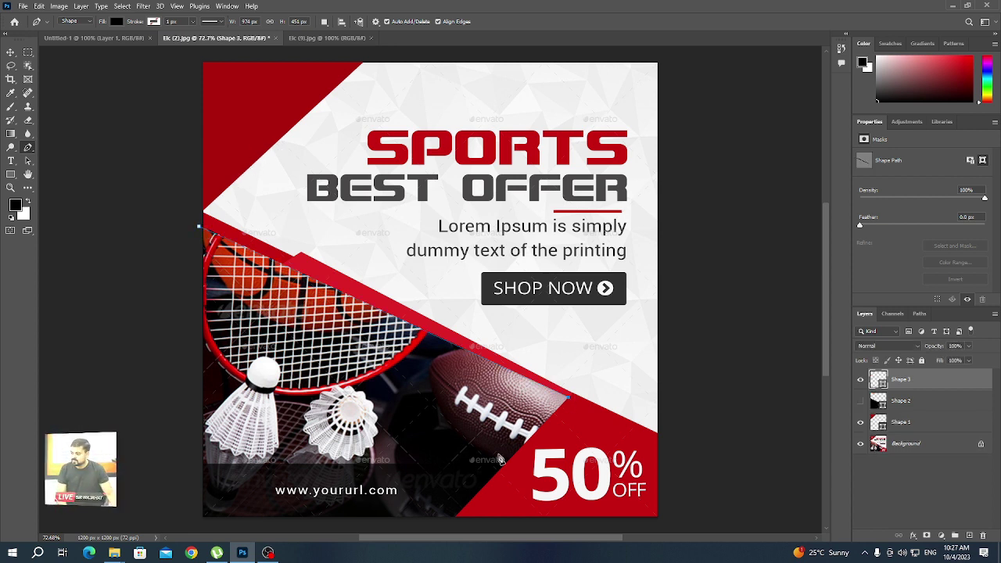
pyautogui.click(453, 517)
pyautogui.click(199, 520)
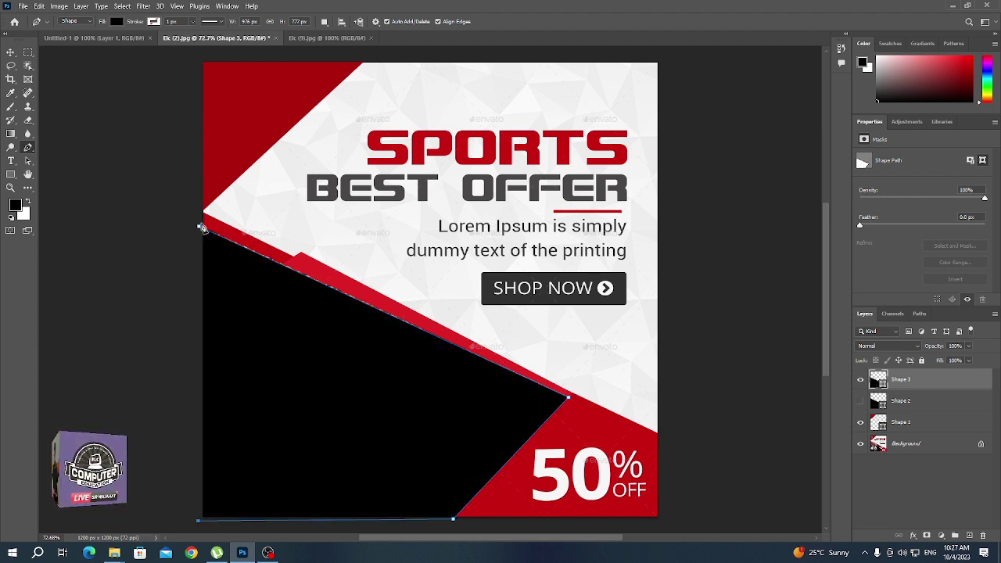
pyautogui.click(200, 230)
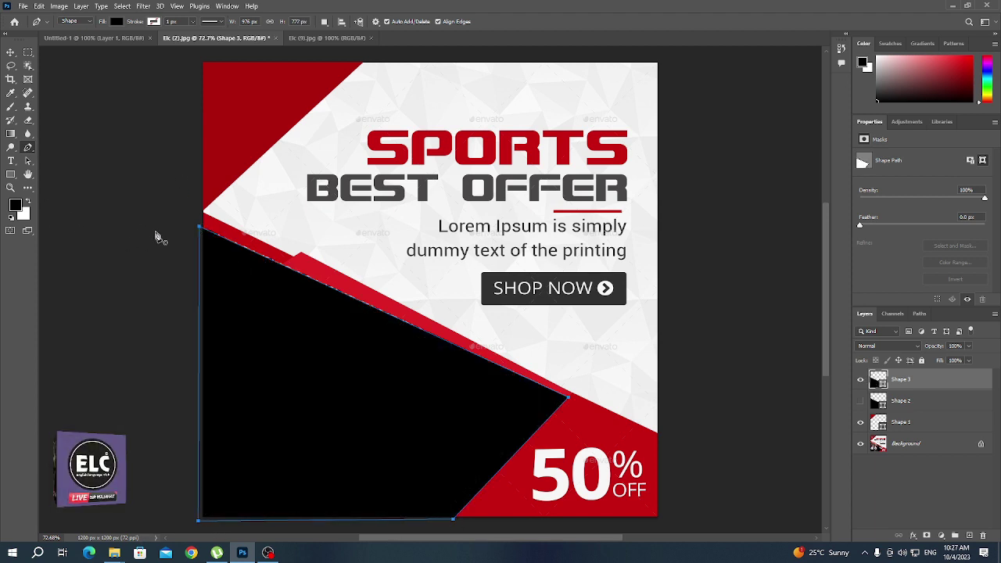
pyautogui.click(10, 52)
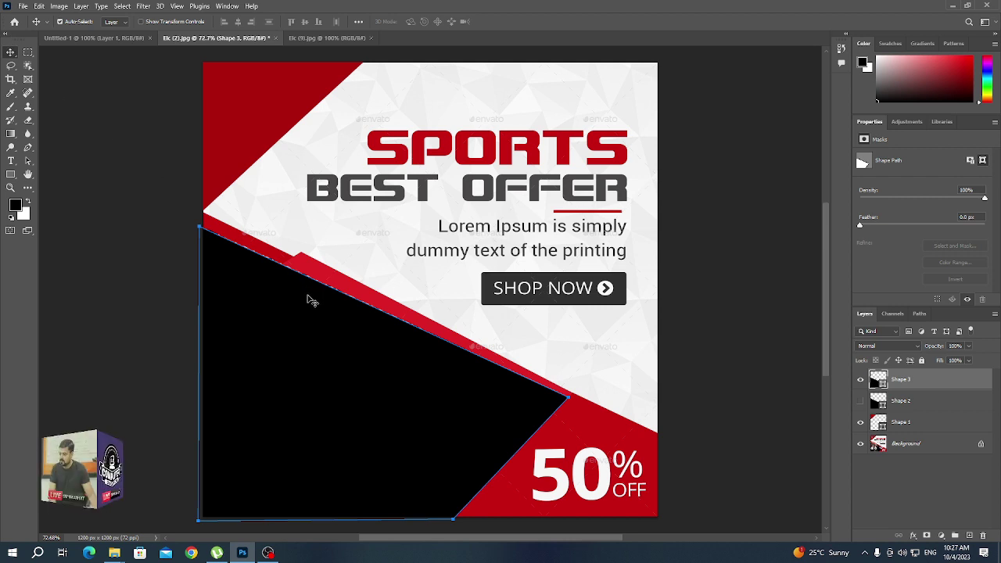
pyautogui.click(302, 330)
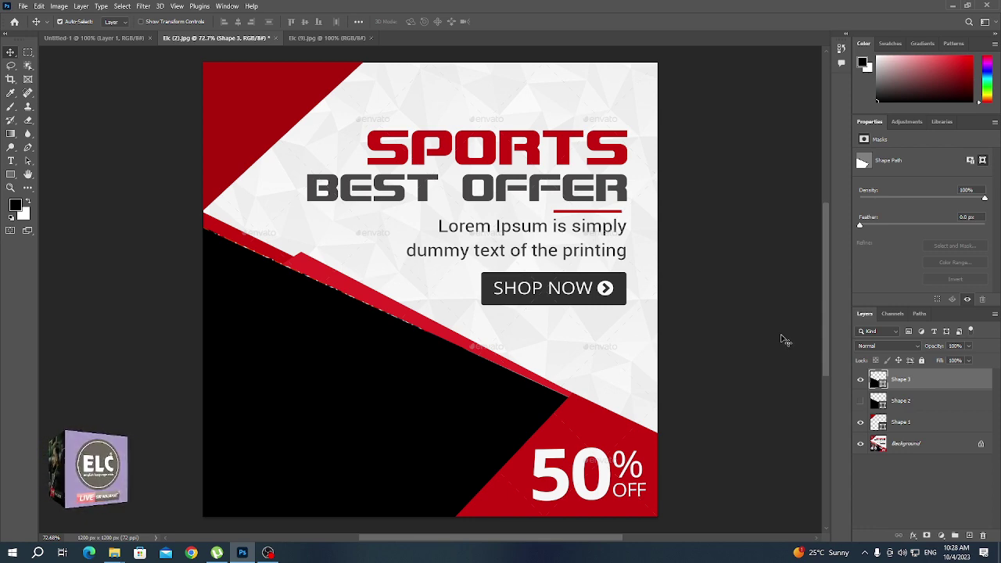
# Open the car photo Elc (104) from the Designing Students folder
pyautogui.hotkey('ctrl', 'o')
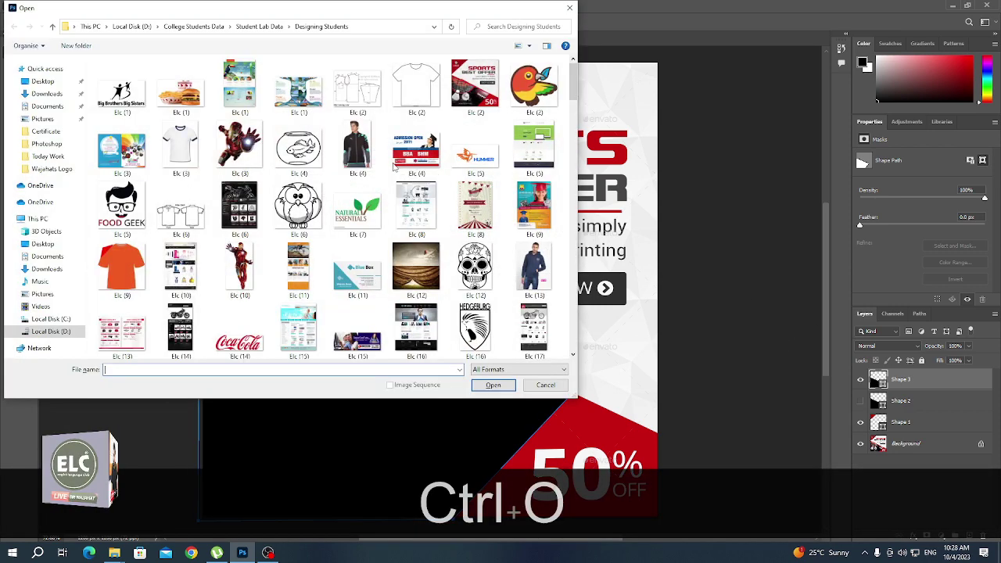
pyautogui.scroll(-5, 279, 207)
pyautogui.scroll(-6, 279, 207)
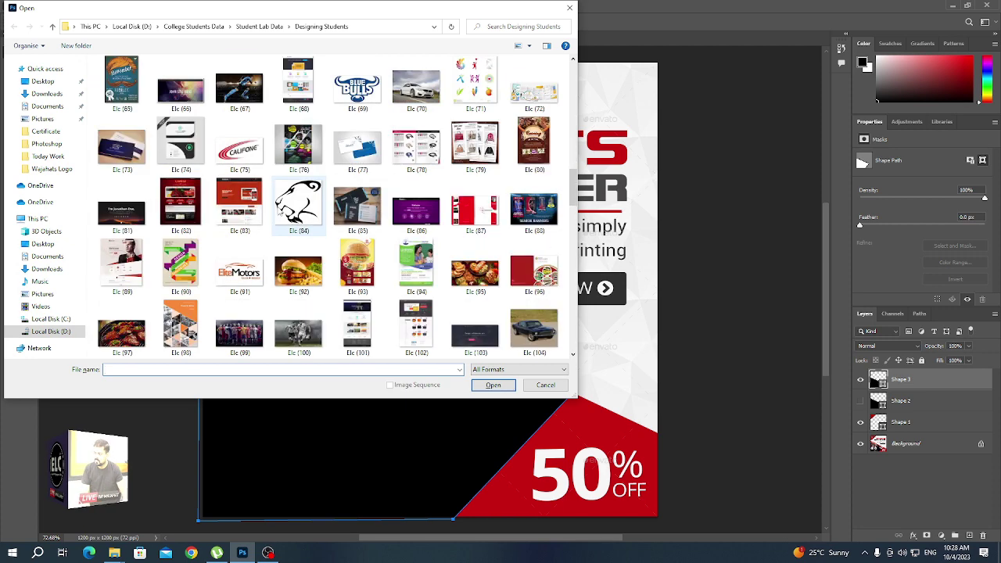
pyautogui.doubleClick(536, 334)
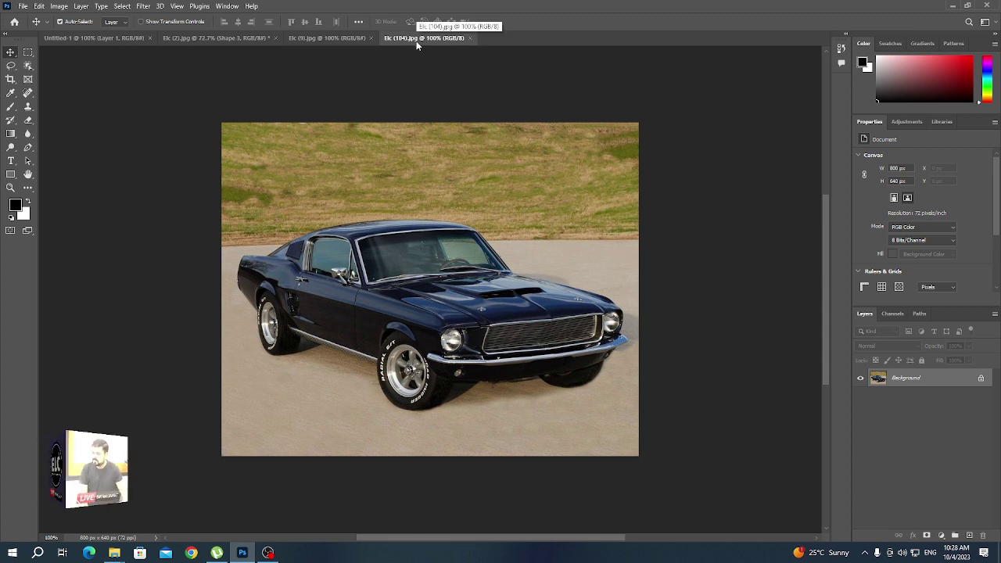
# Copy the car photo into the Elc (2) flyer as a new layer and delete that layer again
pyautogui.click(91, 39)
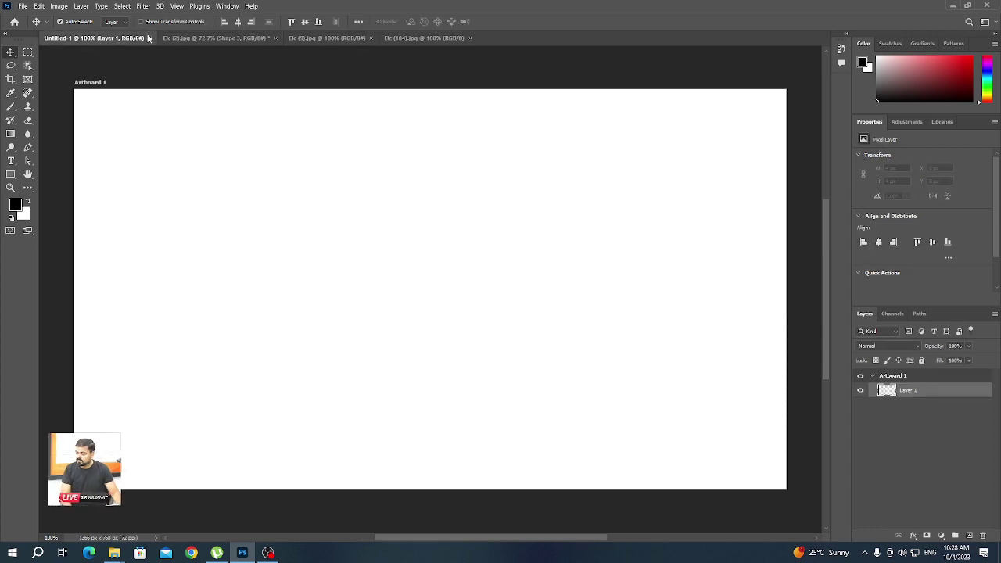
pyautogui.click(213, 37)
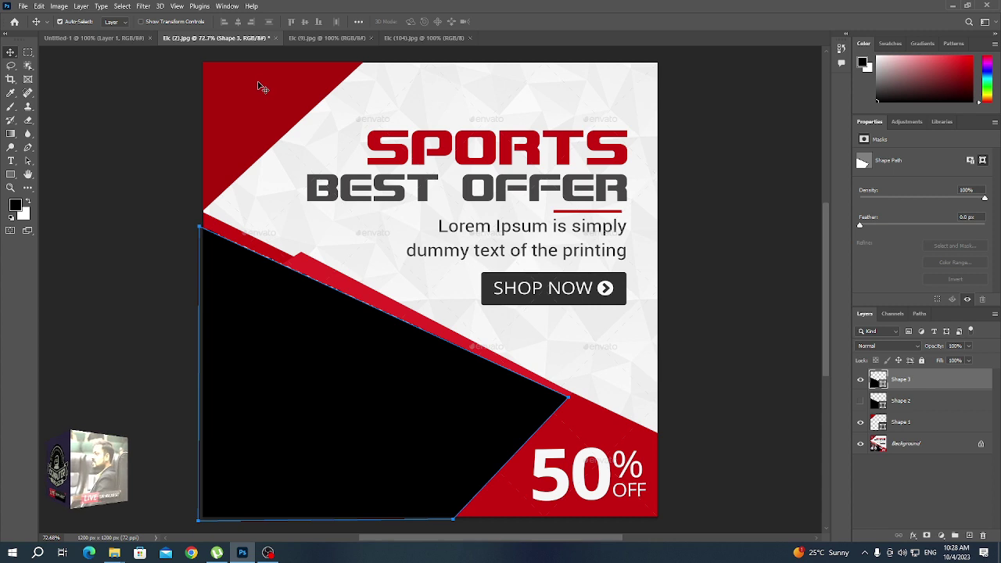
pyautogui.click(406, 37)
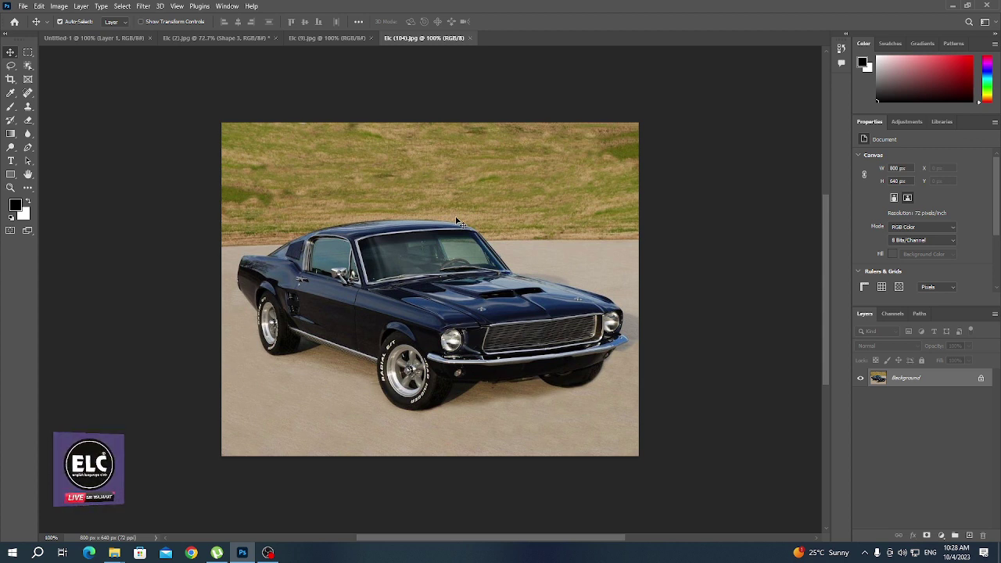
pyautogui.click(212, 38)
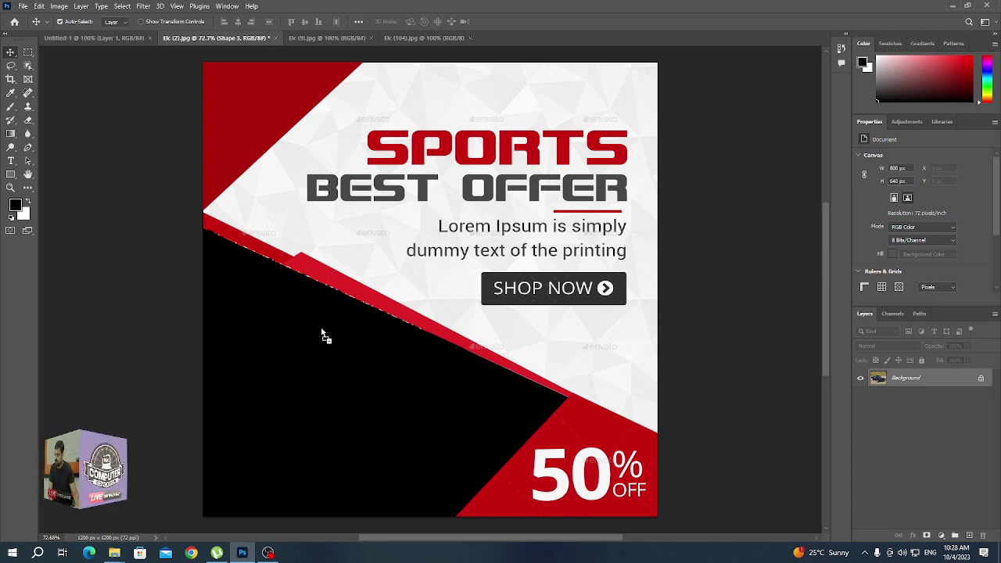
pyautogui.moveTo(320, 334); pyautogui.dragTo(319, 331)
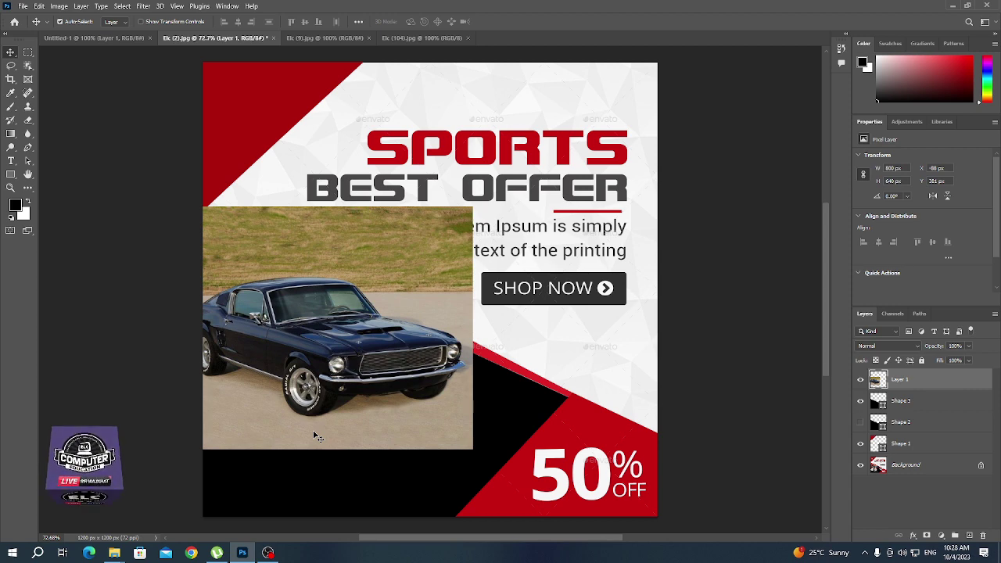
pyautogui.press('End')
pyautogui.press('Delete')
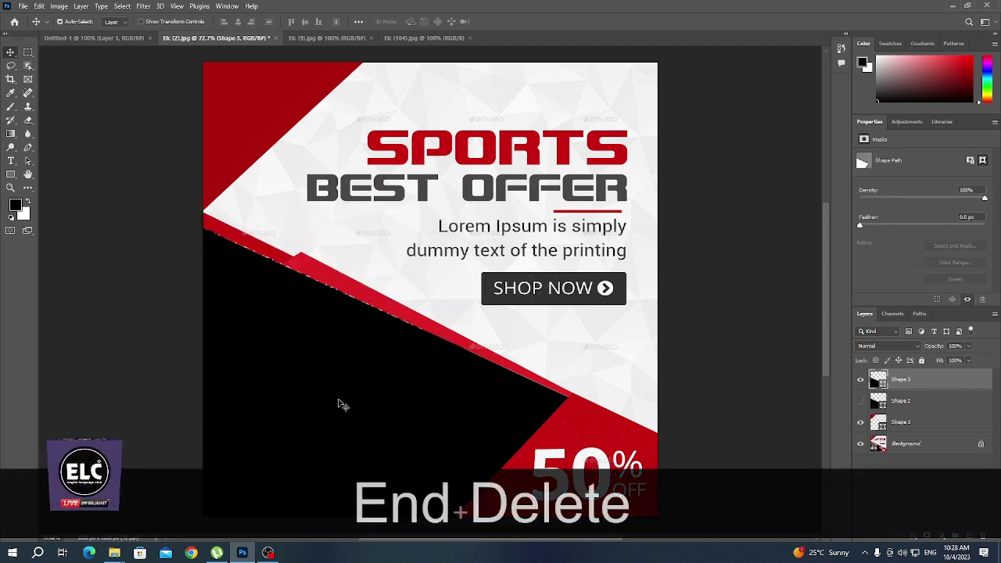
# Copy the car photo from Elc (104) into the Elc (2) flyer as a new layer over the black shape
pyautogui.click(404, 39)
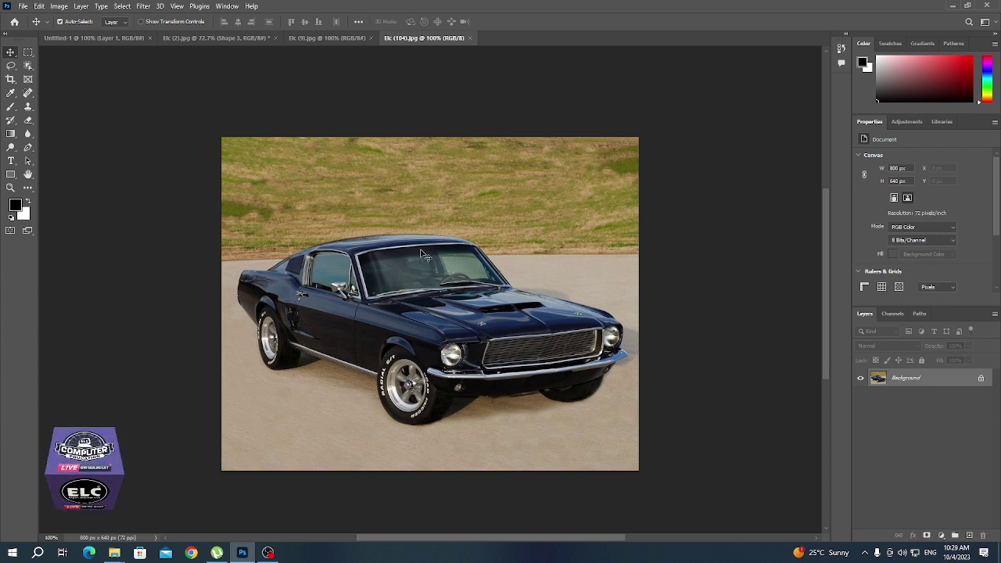
pyautogui.moveTo(421, 249); pyautogui.dragTo(234, 41)
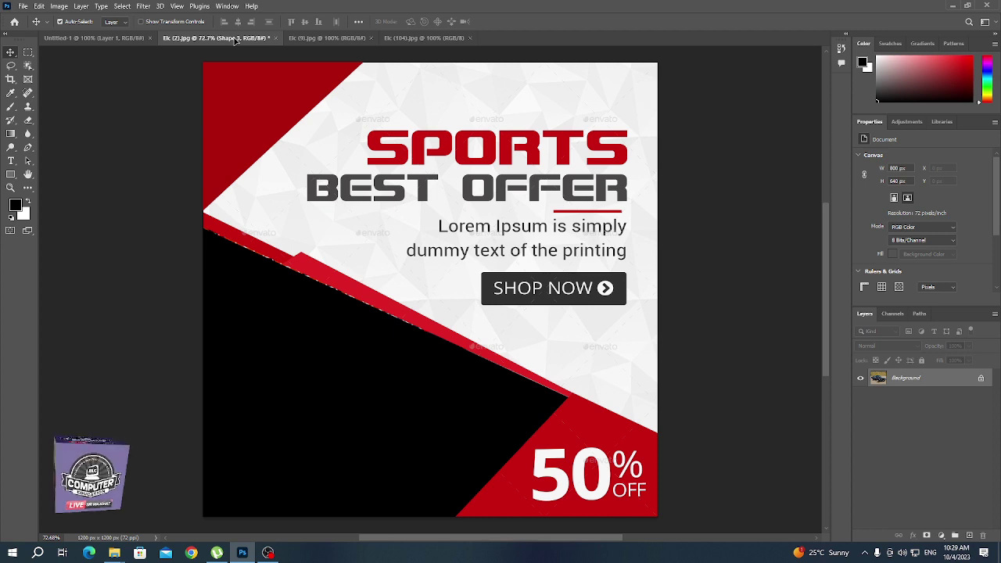
pyautogui.moveTo(235, 41); pyautogui.dragTo(304, 308)
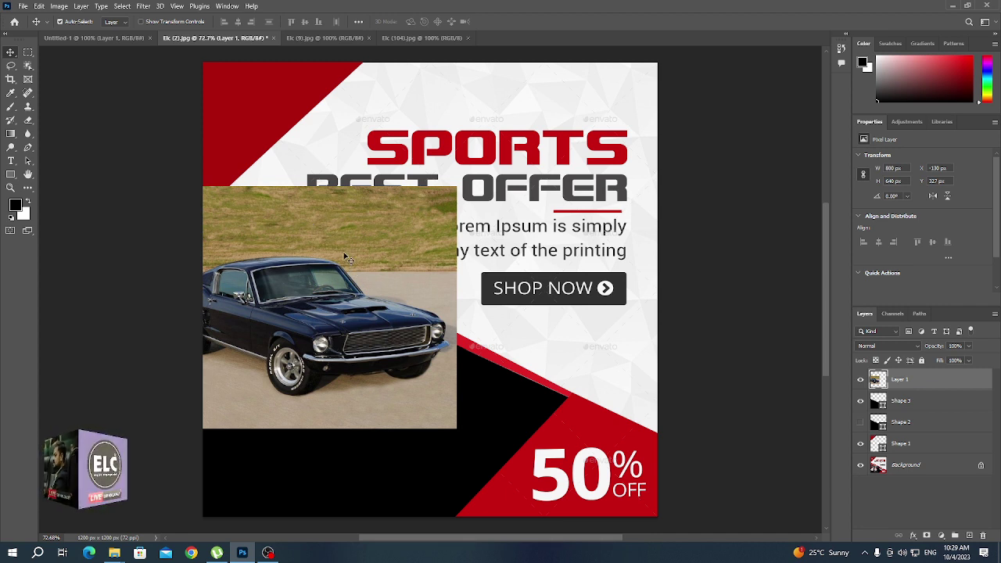
pyautogui.moveTo(337, 258); pyautogui.dragTo(356, 270)
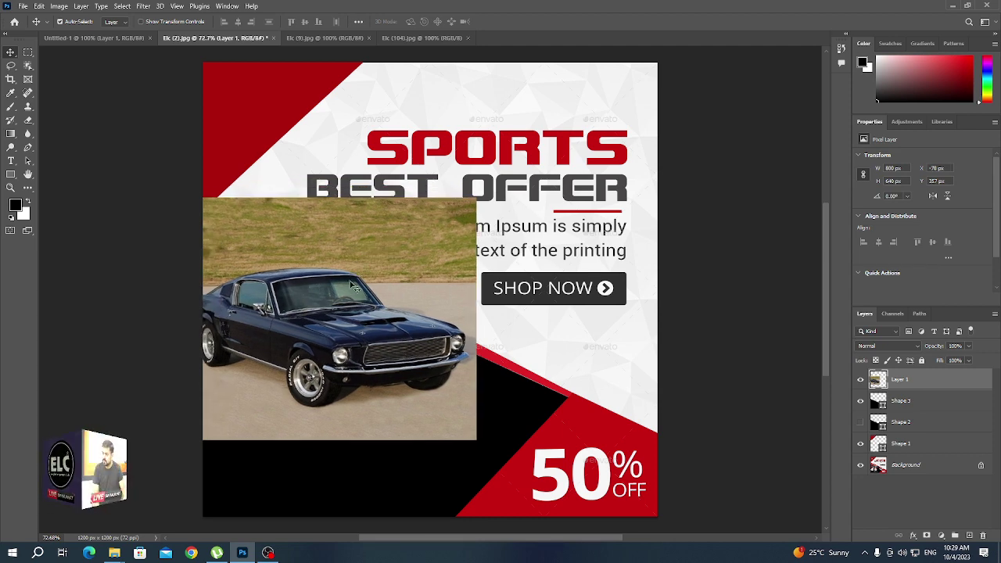
pyautogui.moveTo(373, 300); pyautogui.dragTo(349, 236)
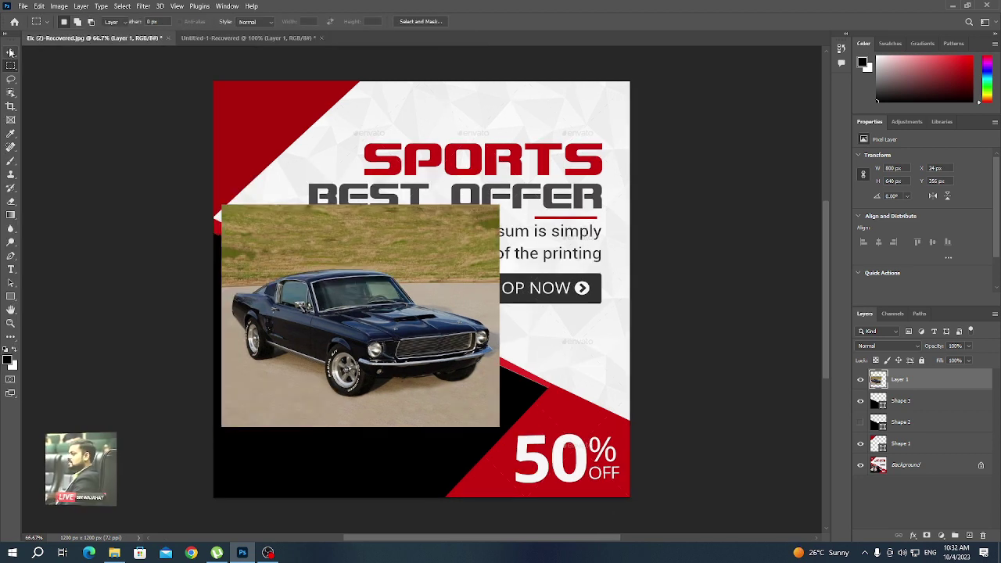
# Clip the car photo layer to the black Shape 3 layer beneath it and shift the photo within the shape
pyautogui.moveTo(334, 259); pyautogui.dragTo(328, 266)
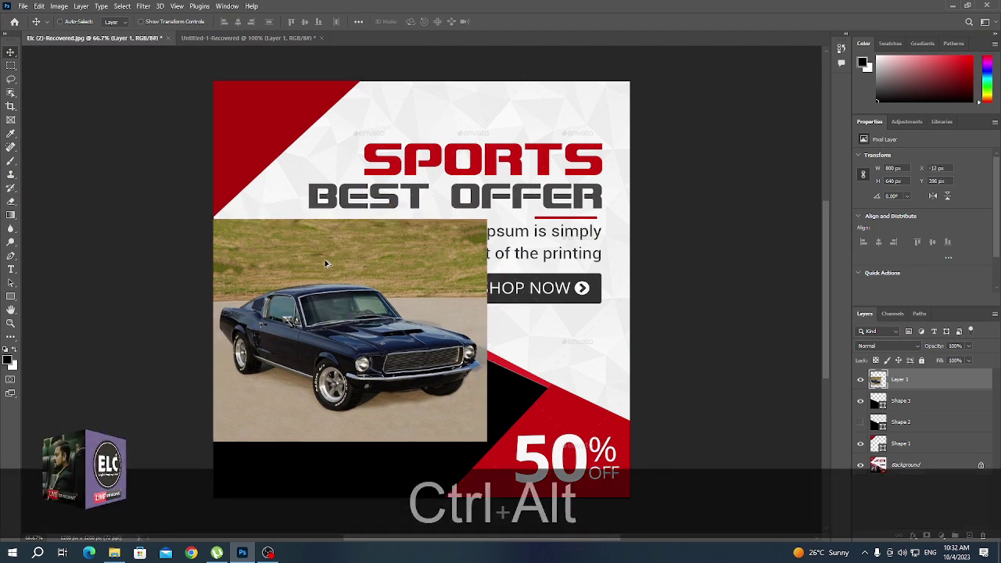
pyautogui.hotkey('ctrl', 'alt', 'g')
pyautogui.moveTo(287, 344); pyautogui.dragTo(303, 372)
# Scale the clipped car photo proportionally to 146.33% with Free Transform and position it to fill the black shape
pyautogui.hotkey('ctrl', 't')
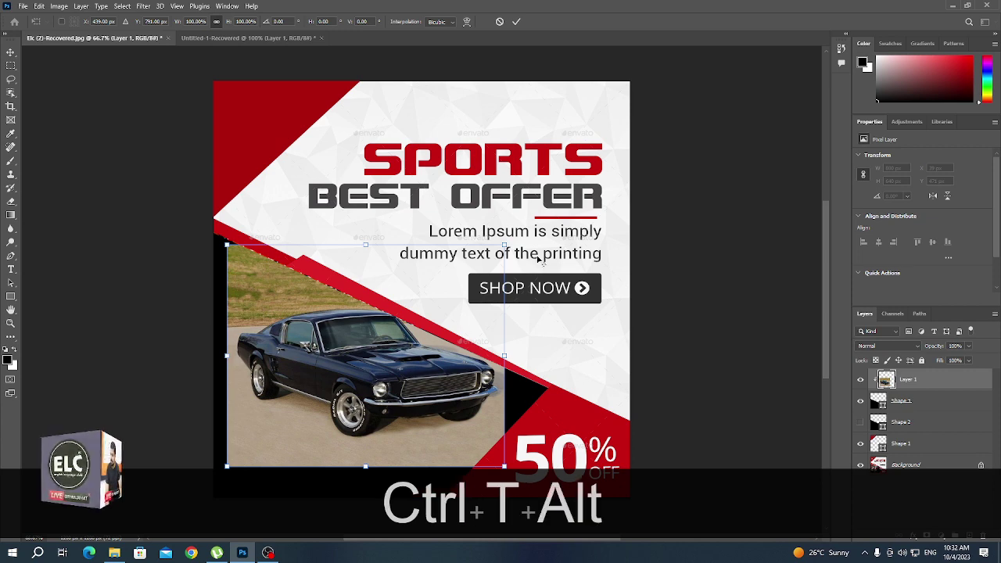
pyautogui.moveTo(504, 245); pyautogui.dragTo(574, 197)
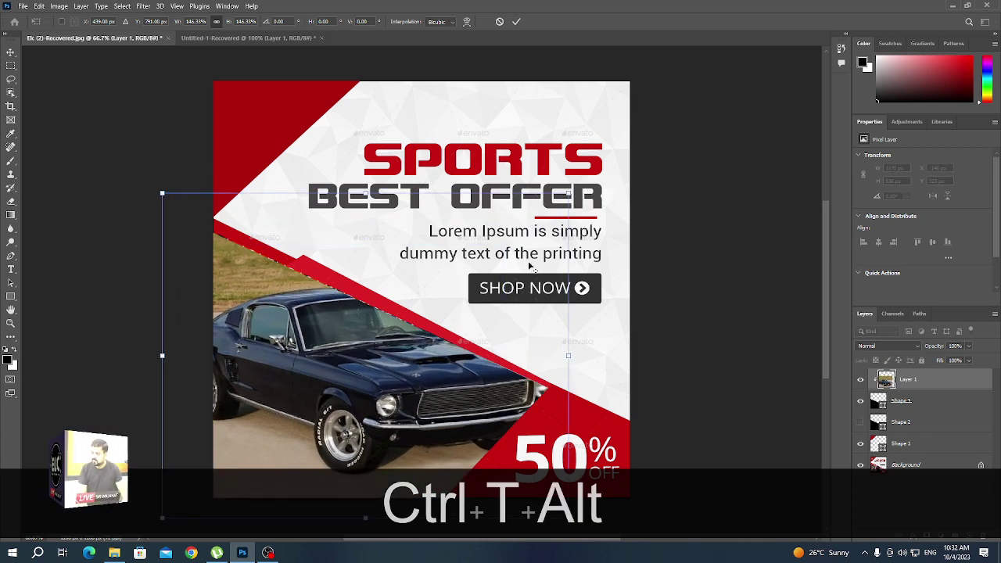
pyautogui.moveTo(428, 350); pyautogui.dragTo(433, 388)
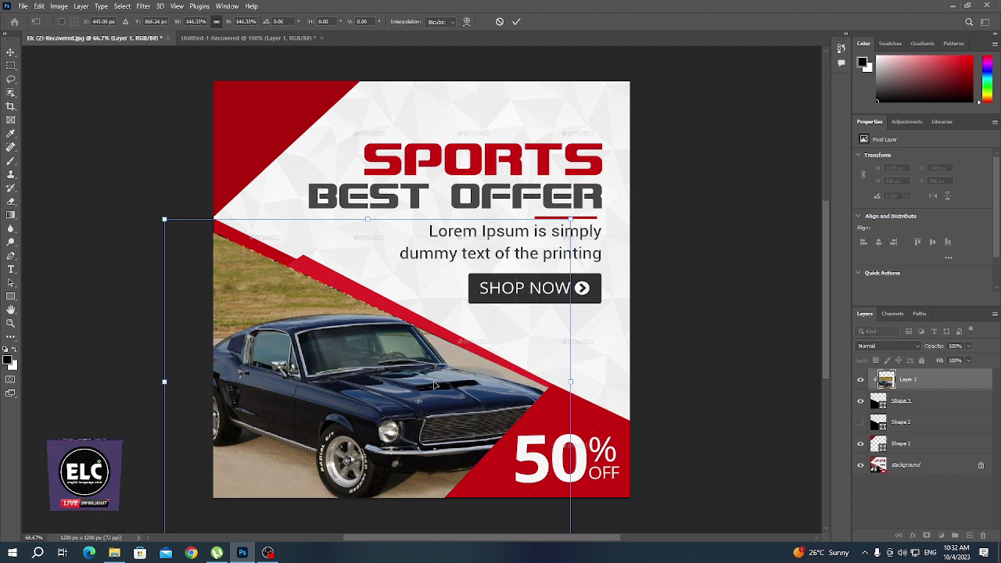
pyautogui.moveTo(415, 360); pyautogui.dragTo(399, 353)
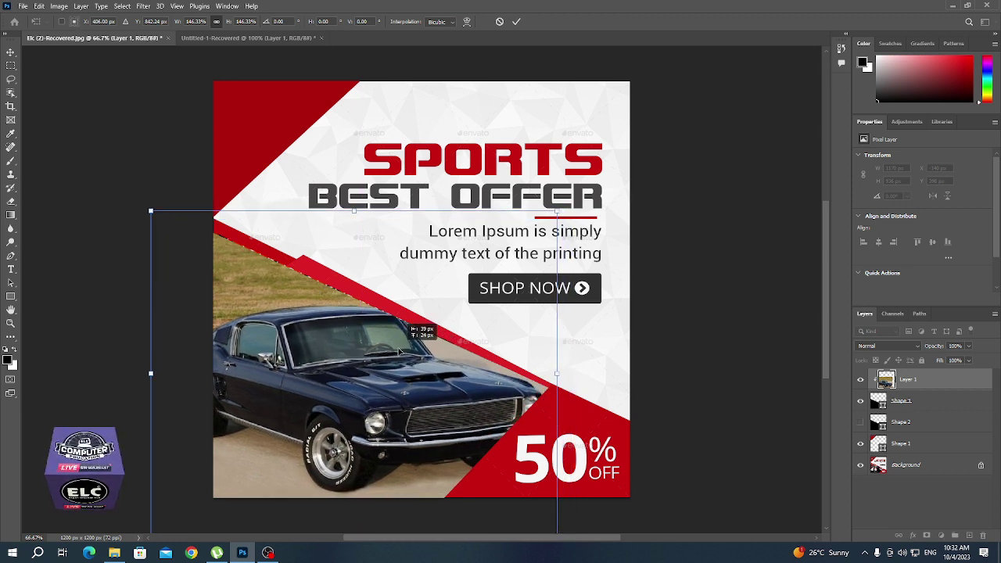
pyautogui.press('Return')
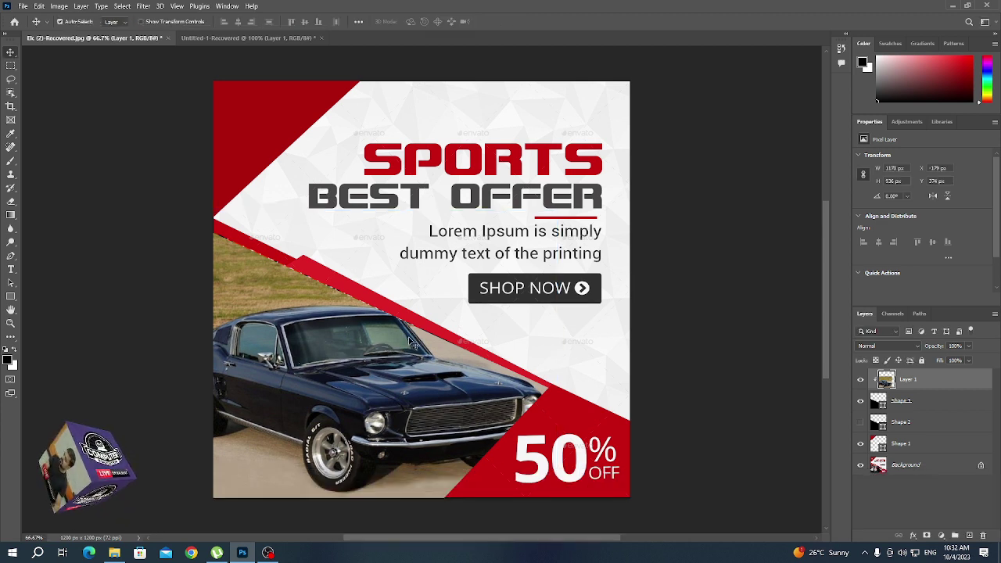
# Turn on the visibility of the hidden Shape 2 layer beneath the clipped car photo
pyautogui.press('ctrl+KP_Add')
pyautogui.press('ctrl+KP_Add')
pyautogui.press('ctrl+KP_Add')
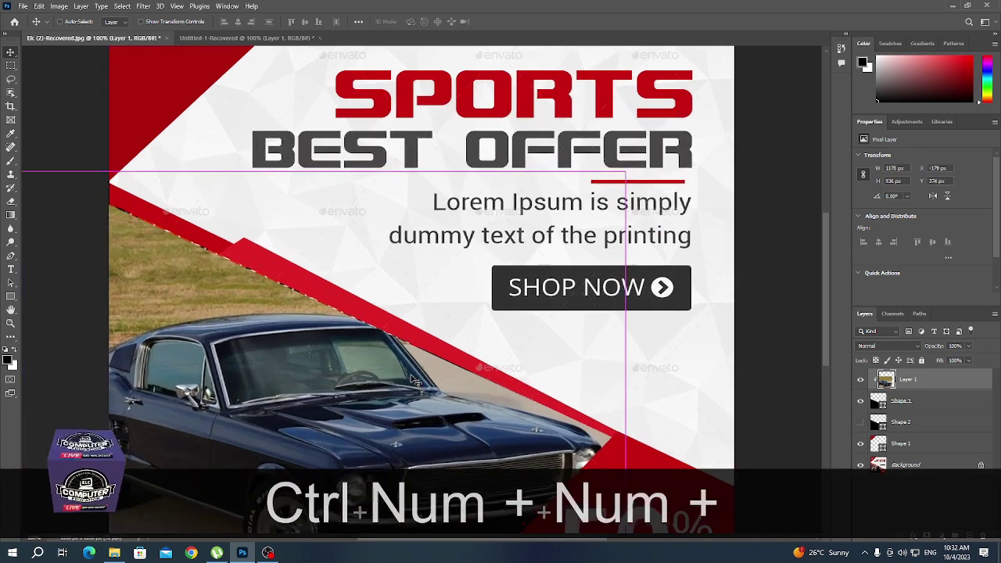
pyautogui.press('ctrl+KP_0')
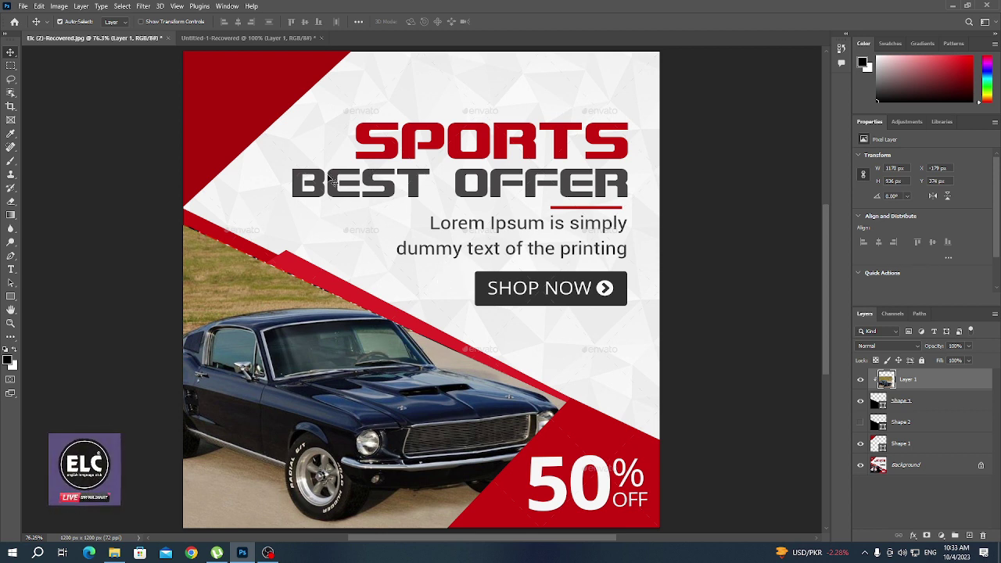
pyautogui.click(860, 423)
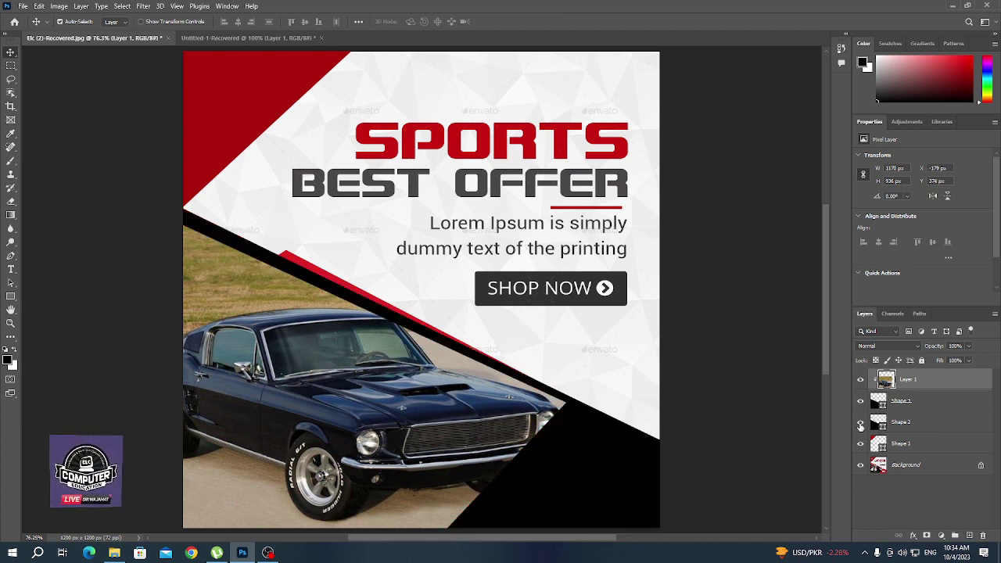
pyautogui.click(860, 424)
pyautogui.click(860, 424)
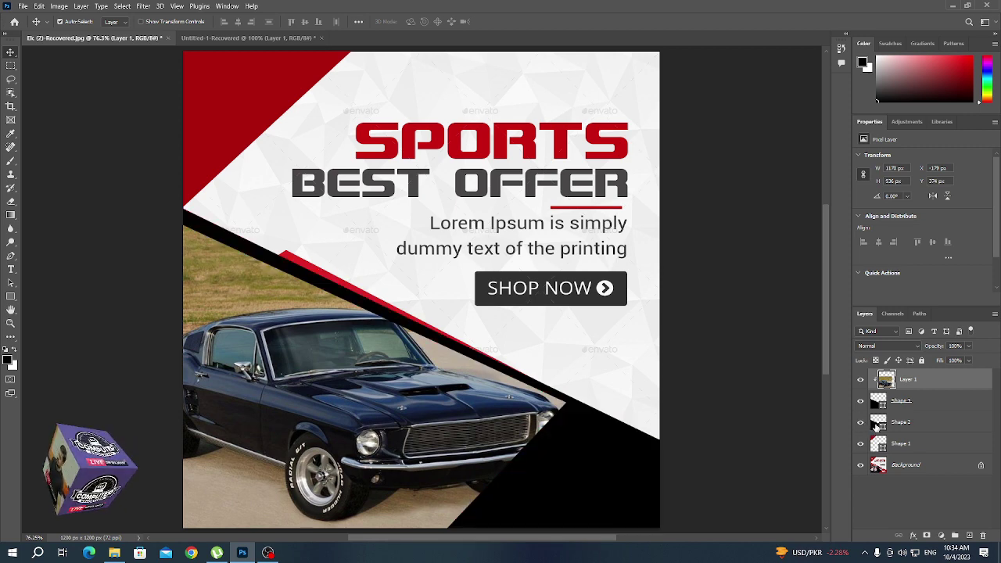
# Recolour Shape 2 with the dark red sampled from the flyer's corner triangle and hide the Background layer
pyautogui.doubleClick(879, 422)
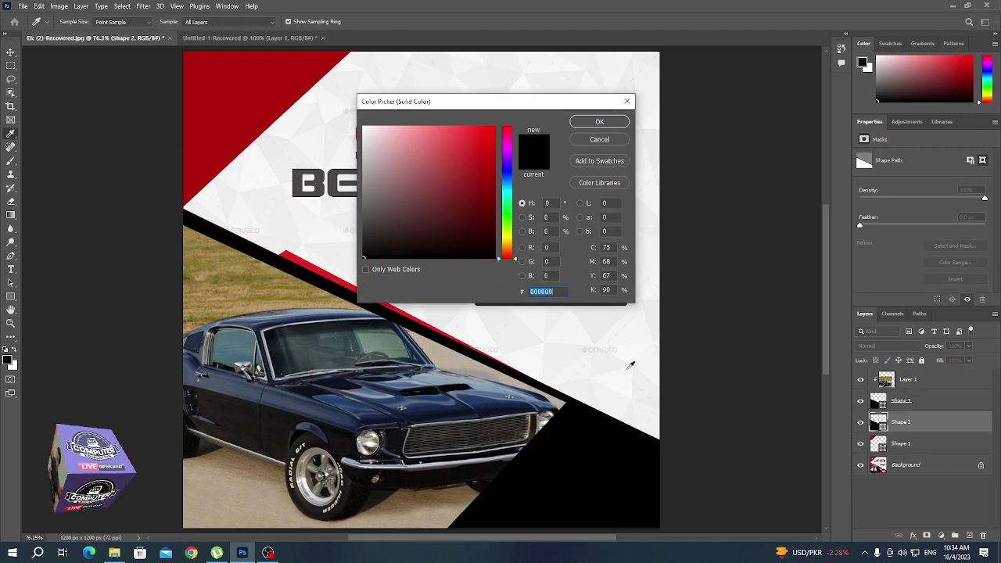
pyautogui.click(187, 133)
pyautogui.click(598, 121)
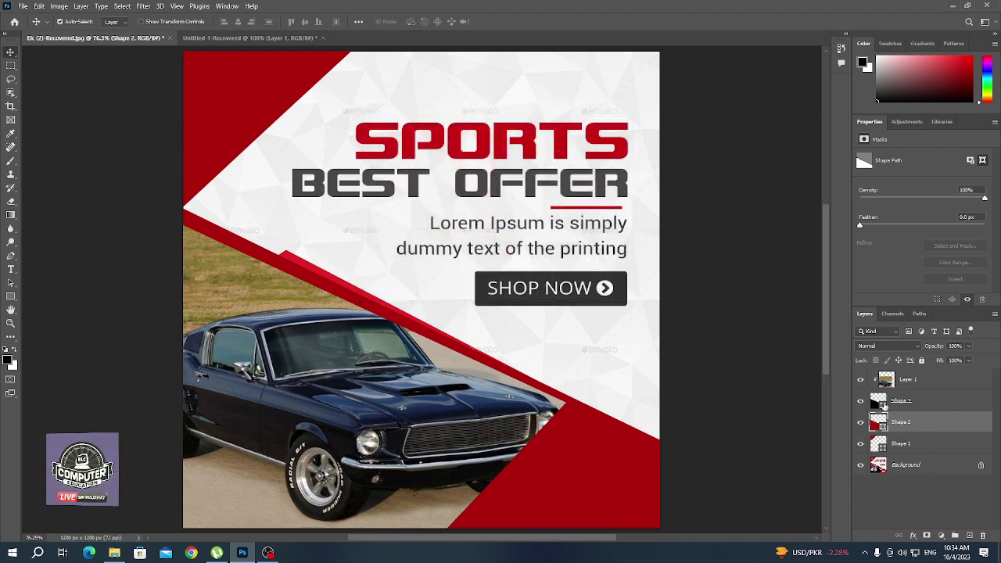
pyautogui.click(859, 465)
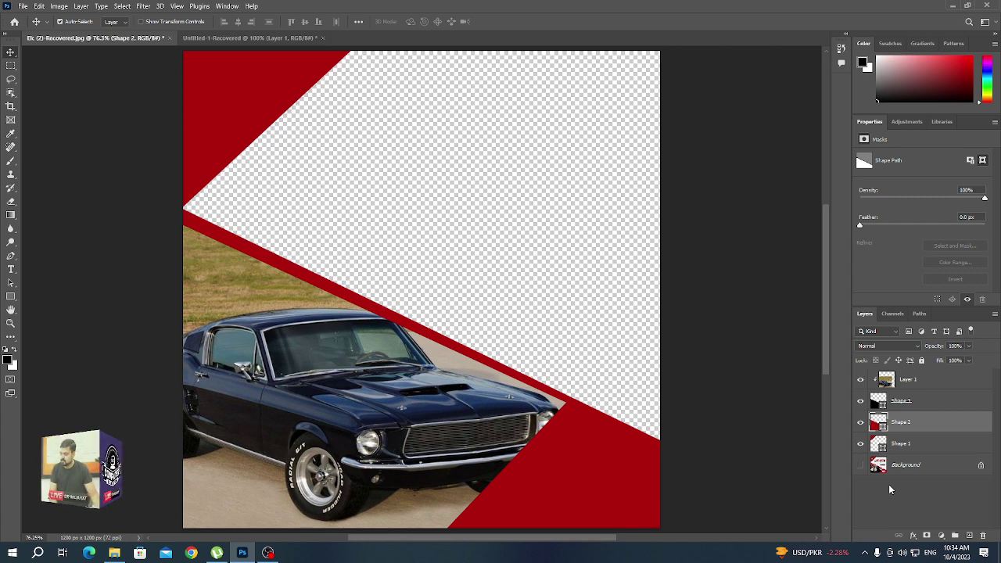
pyautogui.click(23, 7)
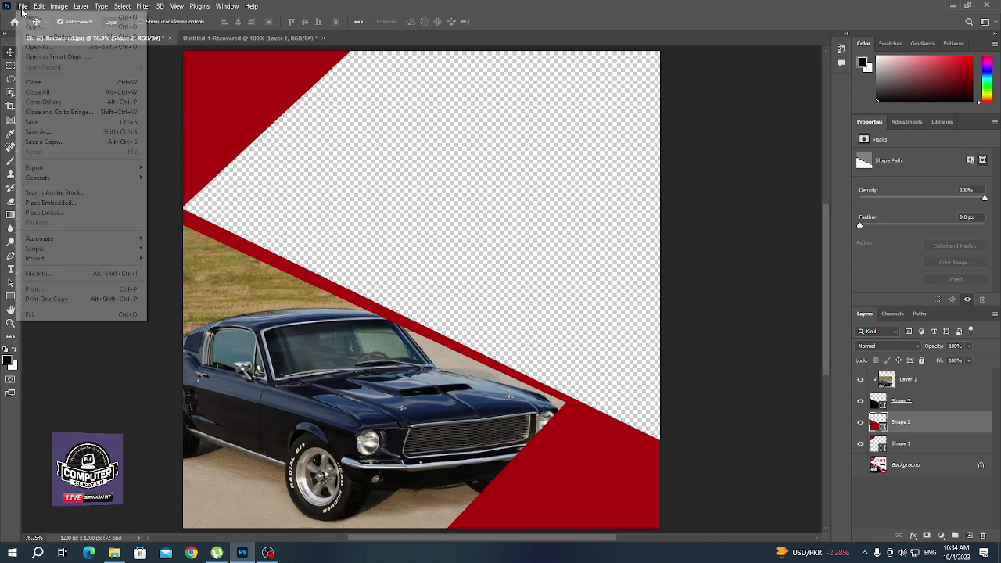
pyautogui.click(47, 132)
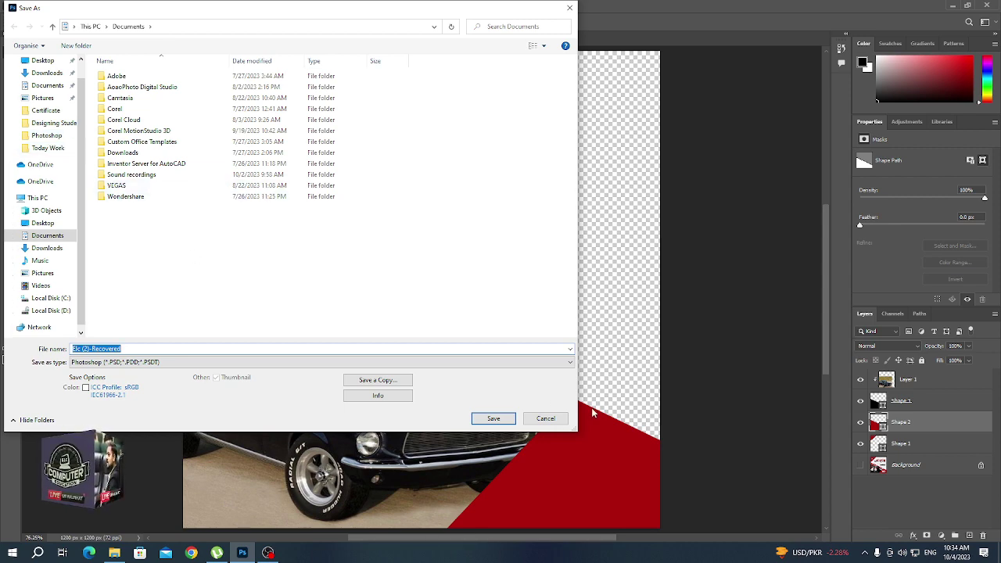
pyautogui.click(547, 422)
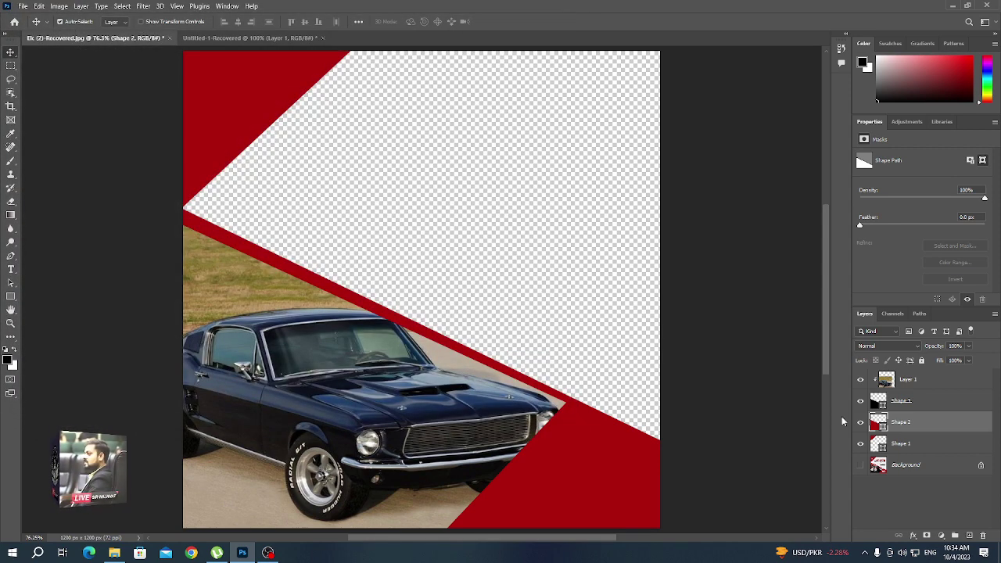
# Show the hidden Background layer with the original flyer and switch the toolbar to two columns
pyautogui.click(860, 466)
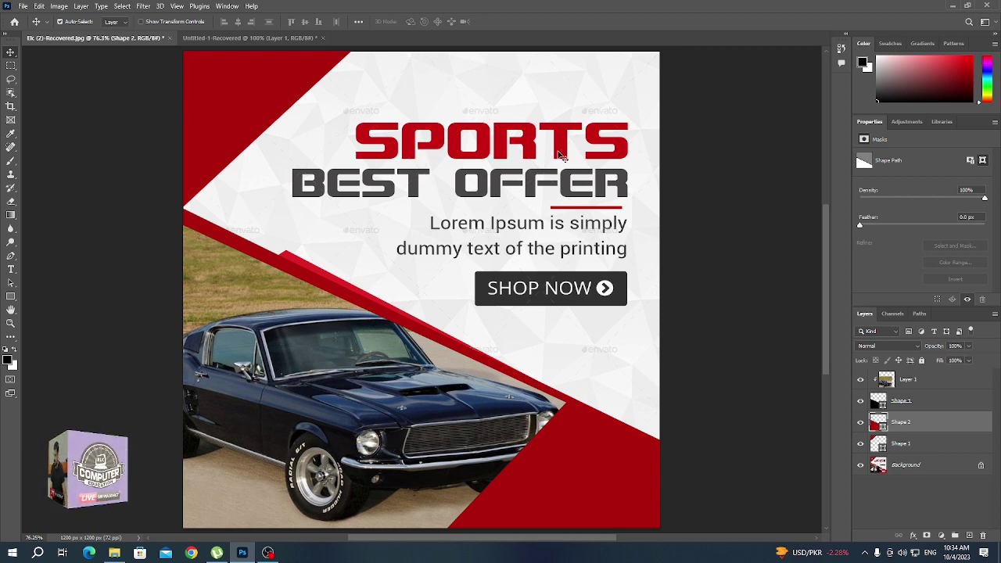
pyautogui.click(6, 36)
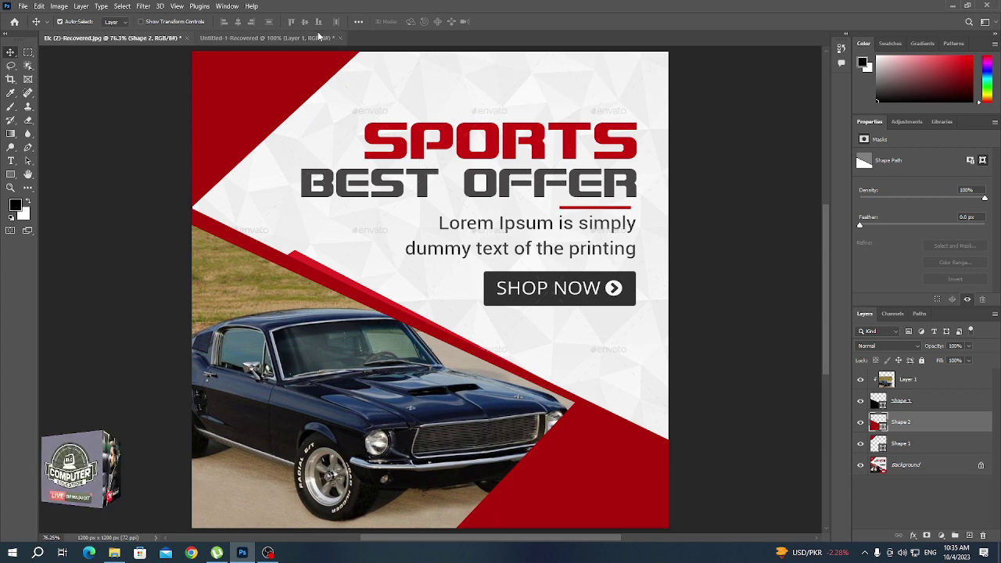
# Open the red SUV photo Elc (23) from College Students Data > Student Lab Data > Designing Students on drive D
pyautogui.hotkey('ctrl', 'o')
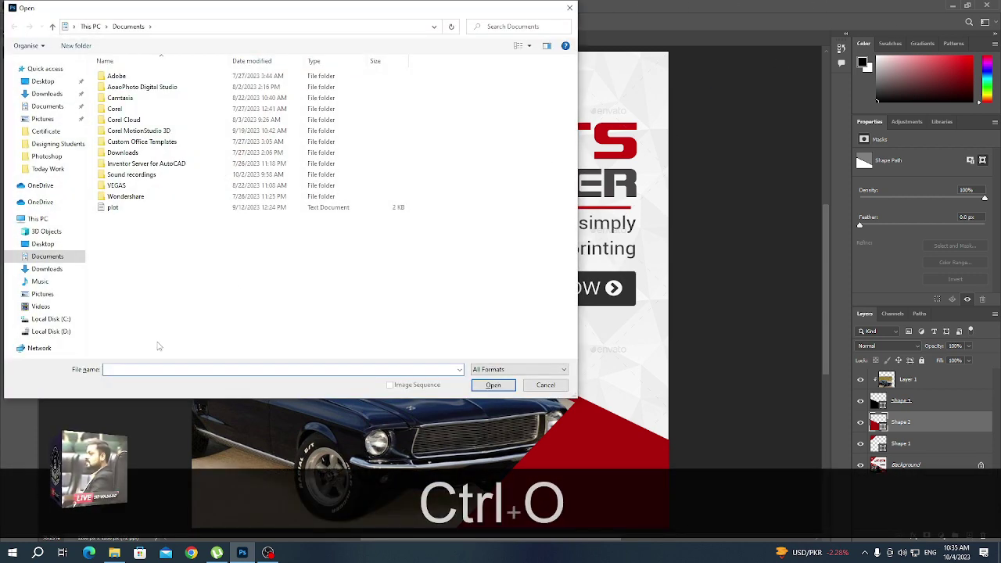
pyautogui.click(48, 331)
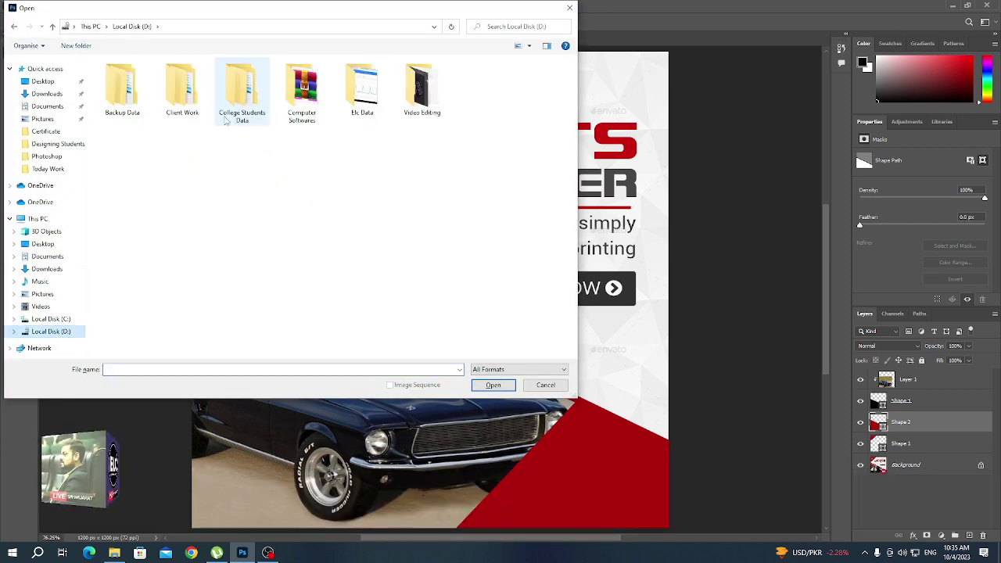
pyautogui.doubleClick(225, 119)
pyautogui.doubleClick(122, 90)
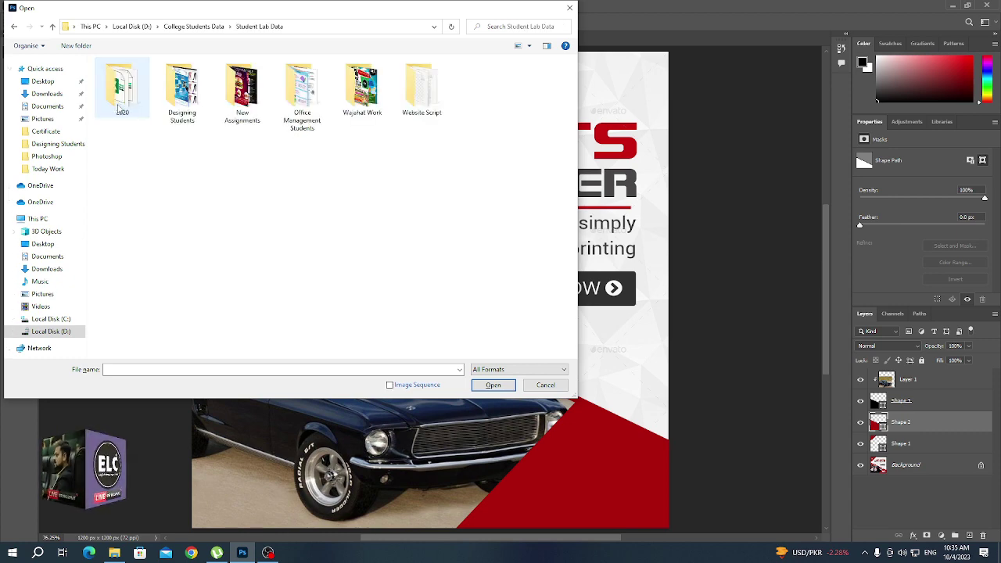
pyautogui.doubleClick(198, 108)
pyautogui.scroll(-5, 426, 224)
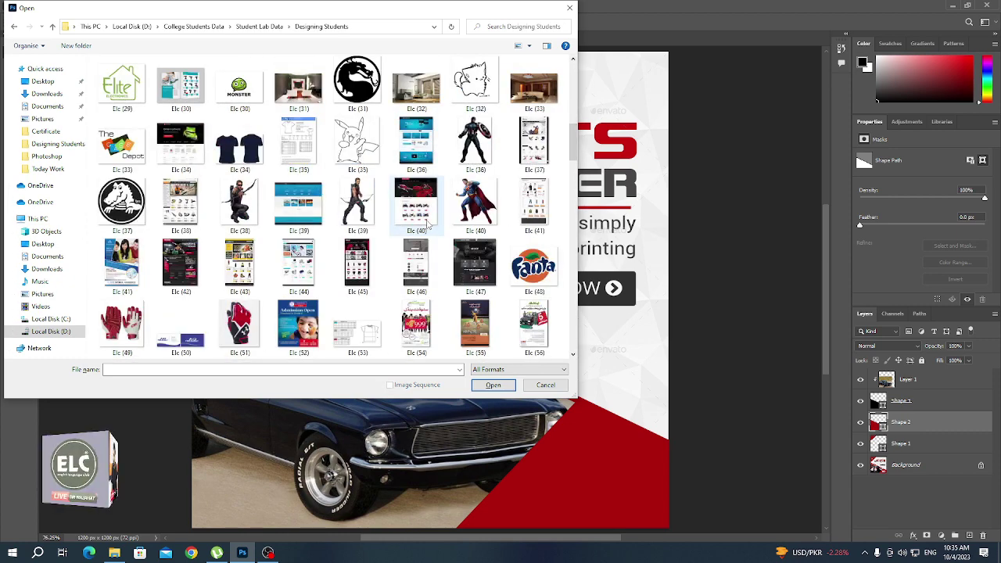
pyautogui.scroll(2, 426, 224)
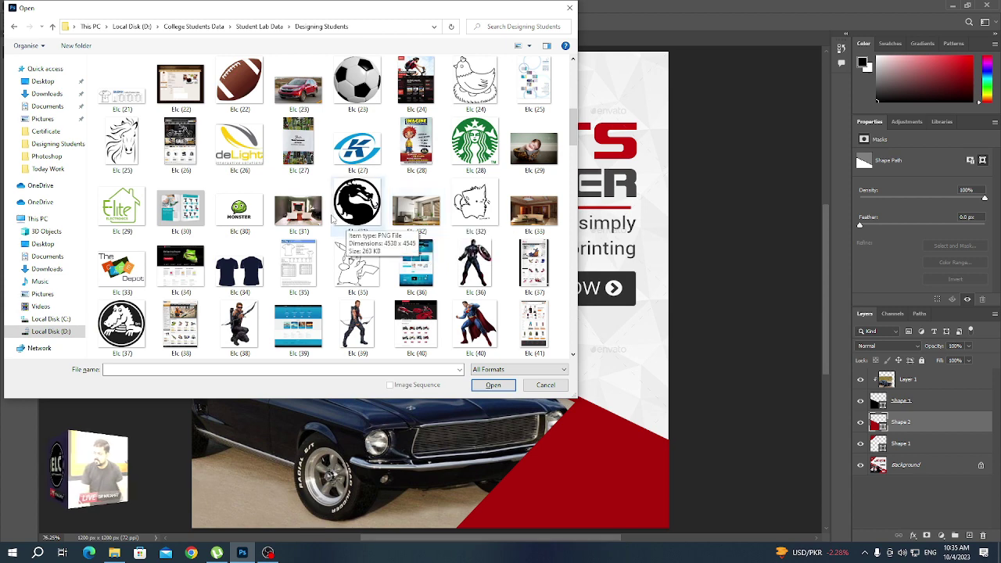
pyautogui.doubleClick(314, 102)
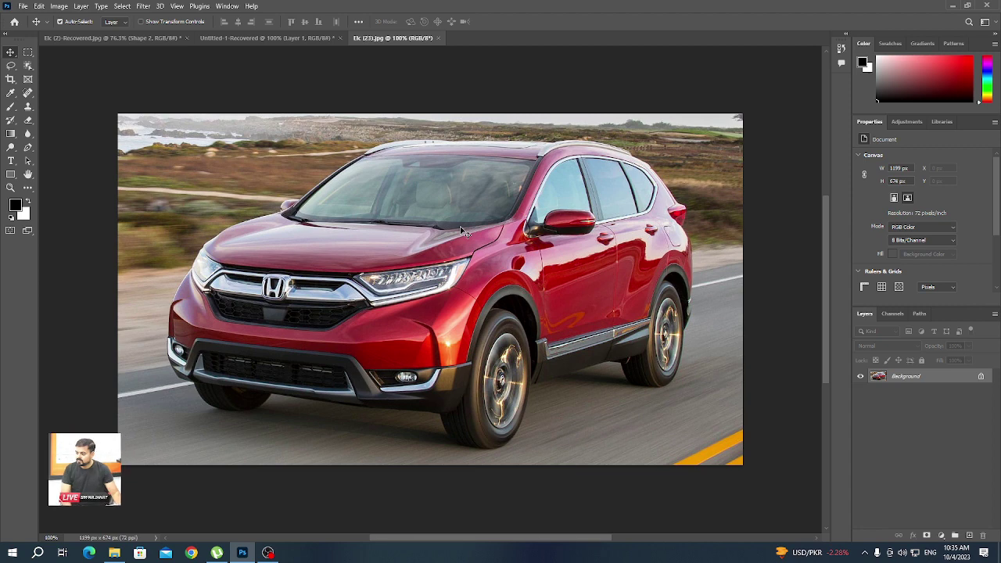
pyautogui.click(10, 65)
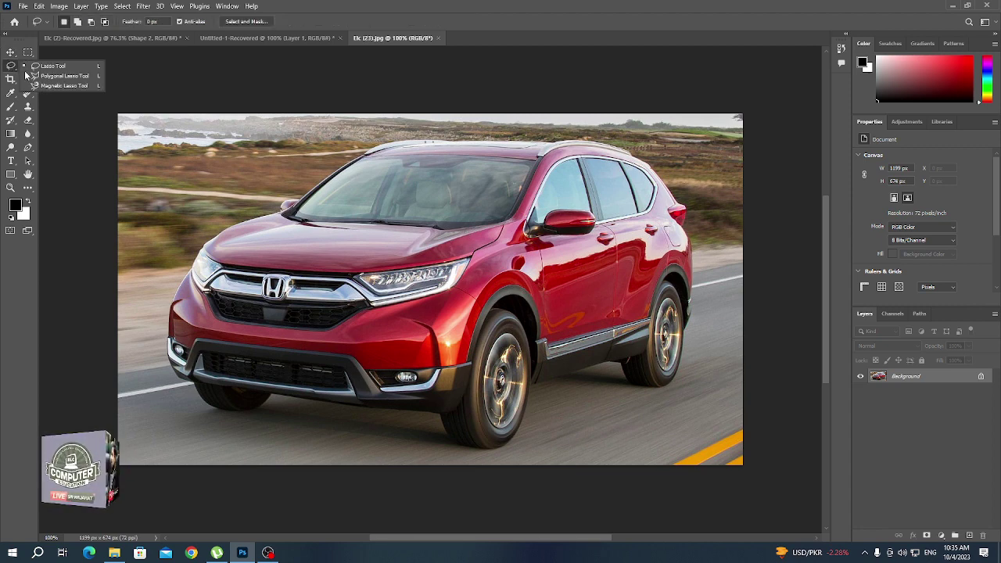
pyautogui.click(352, 6)
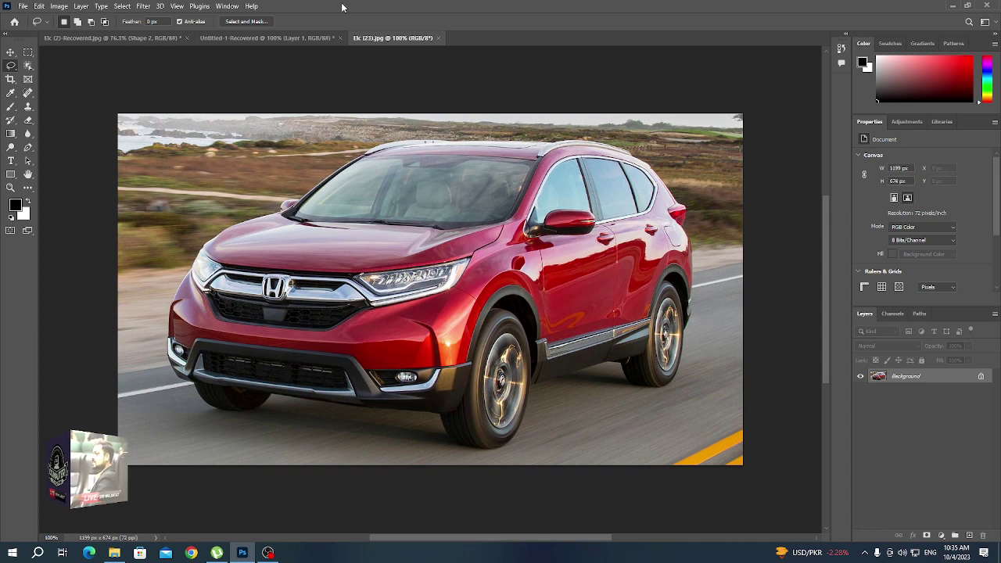
# With the Pen tool in Path mode, start a path along the SUV's windscreen pillar from the side mirror up to the roof
pyautogui.click(28, 148)
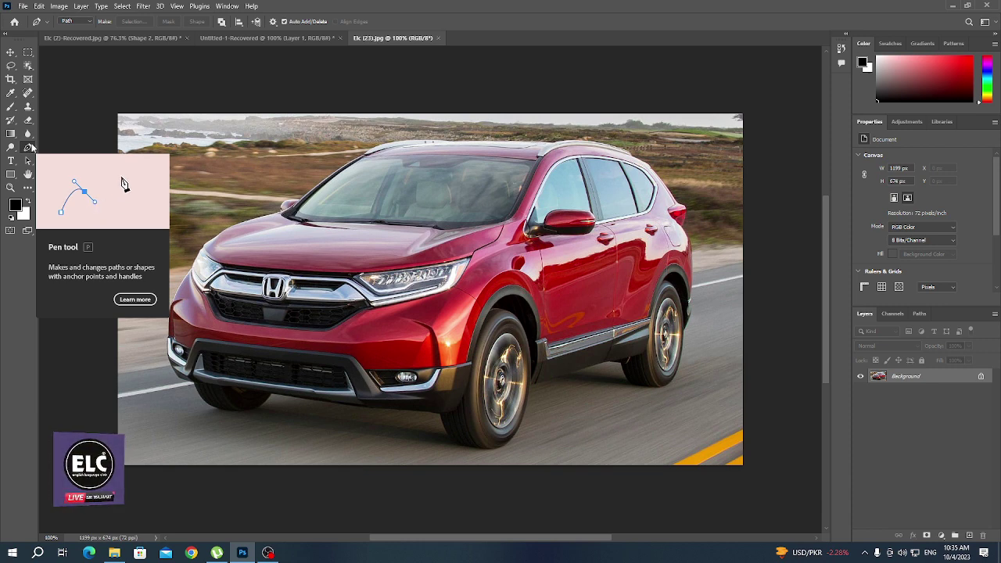
pyautogui.click(78, 22)
pyautogui.click(75, 39)
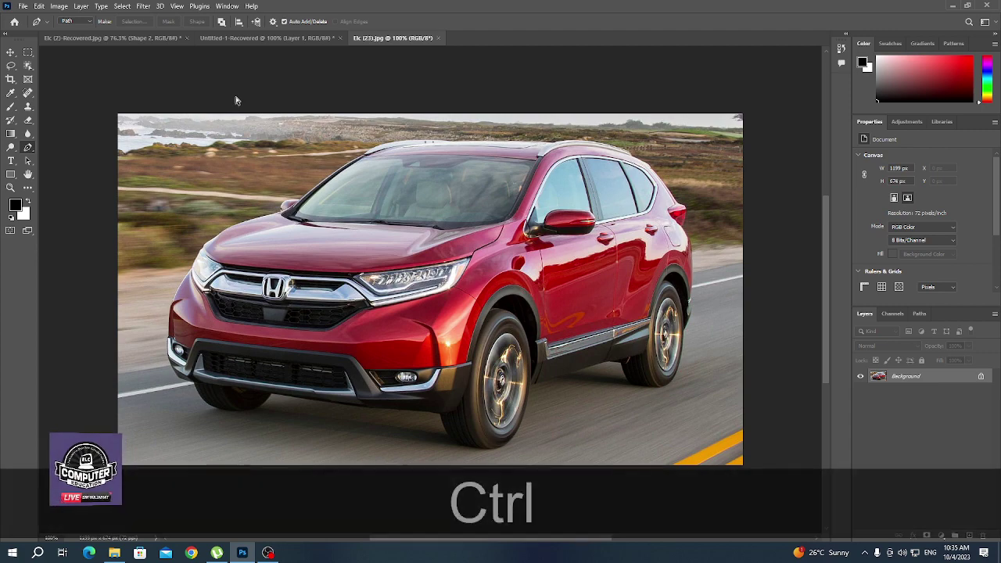
pyautogui.press('ctrl+KP_Add')
pyautogui.press('ctrl+KP_Add')
pyautogui.press('ctrl+KP_Add')
pyautogui.press('space')
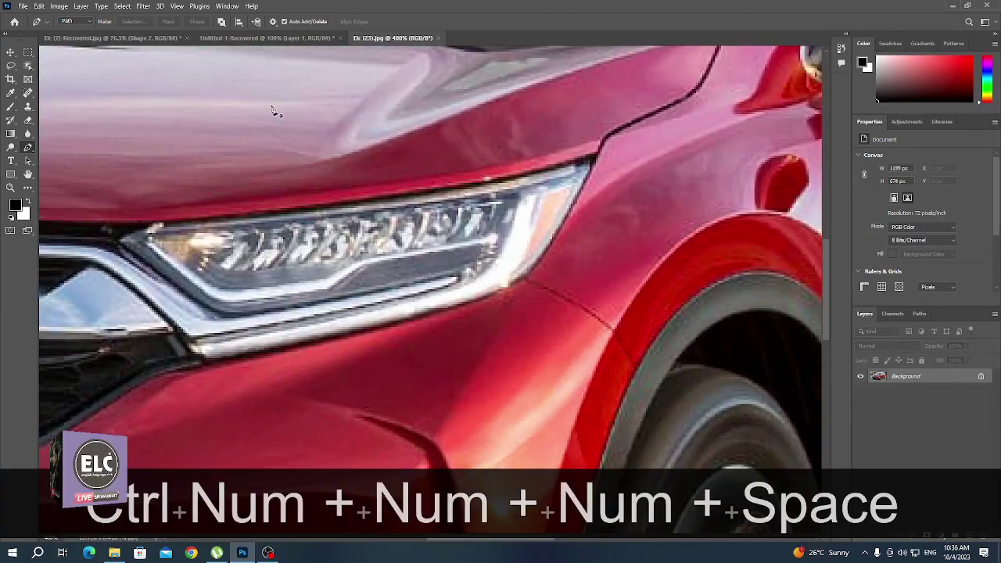
pyautogui.press('space')
pyautogui.press('space')
pyautogui.press('space')
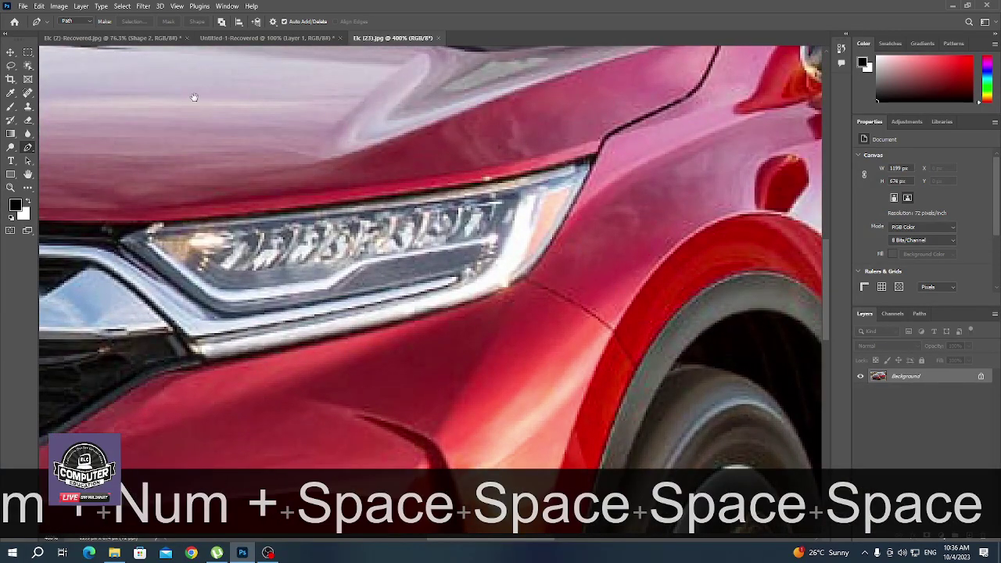
pyautogui.moveTo(187, 102); pyautogui.dragTo(398, 341)
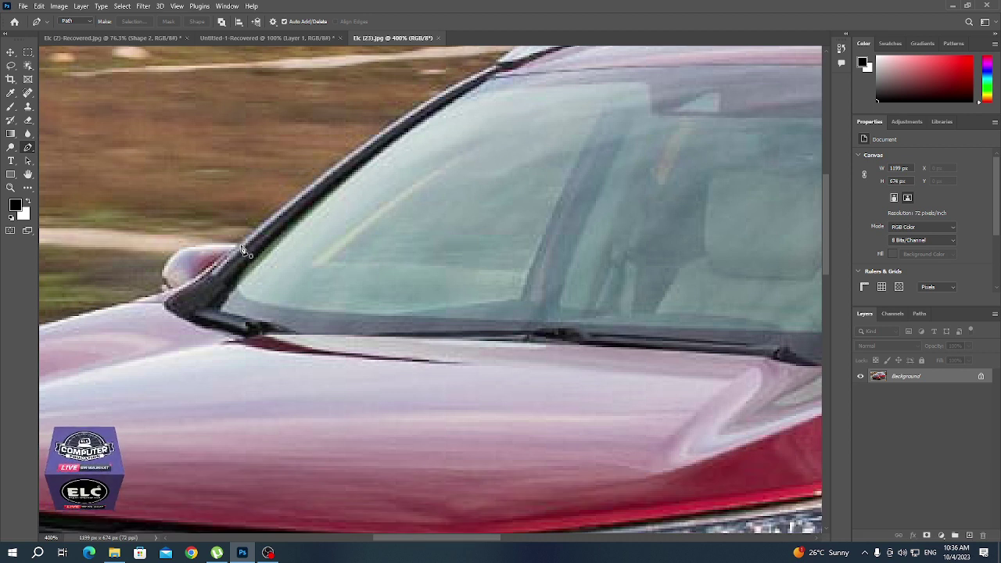
pyautogui.click(242, 250)
pyautogui.click(498, 68)
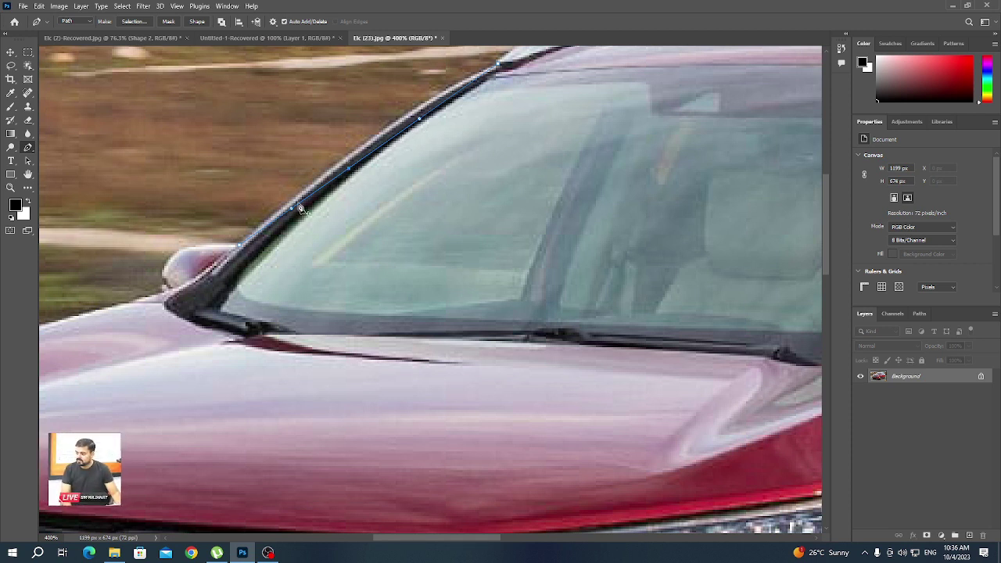
# Add a midpoint anchor to the pillar segment and pull it outward to follow the car's outline
pyautogui.click(419, 119)
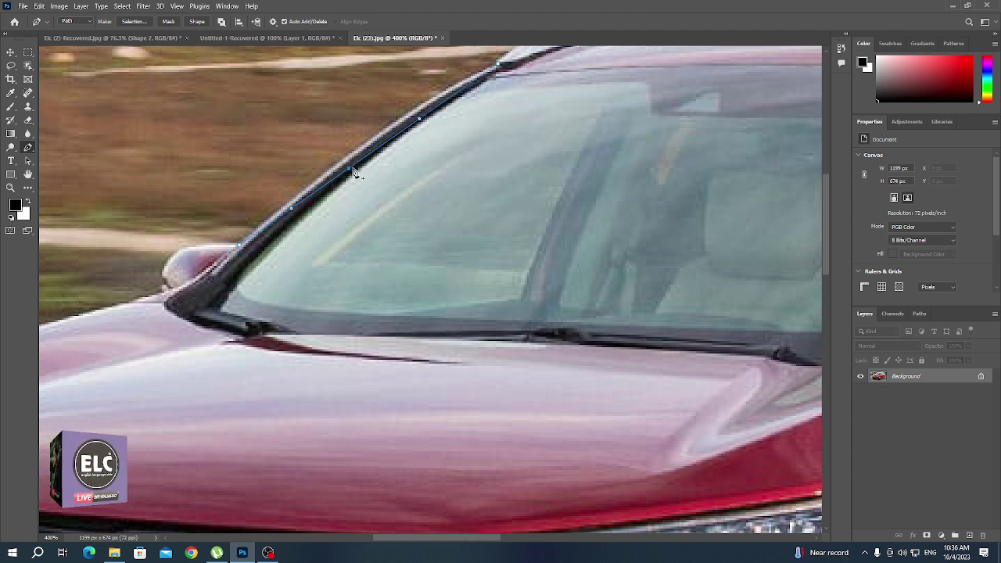
pyautogui.press('ctrl')
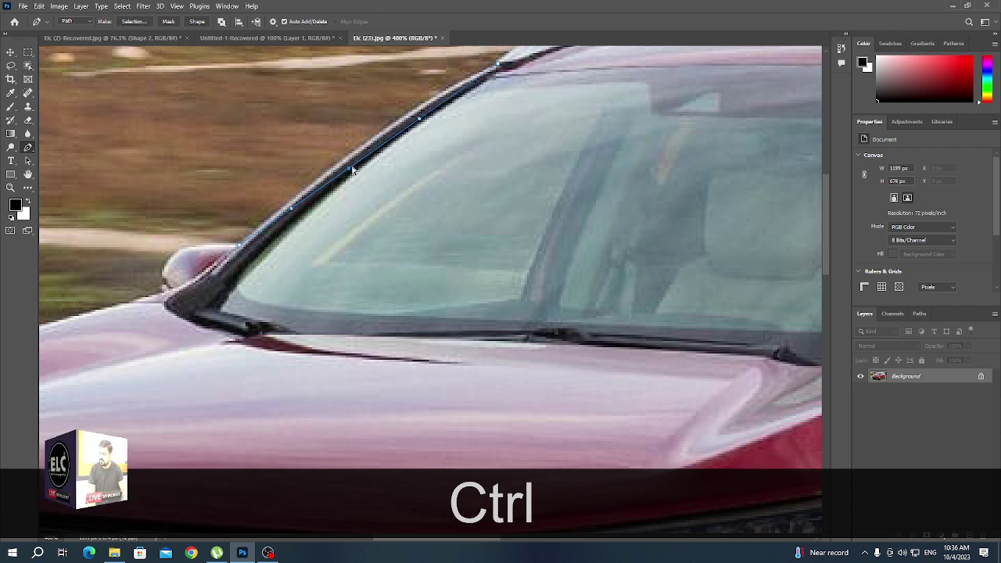
pyautogui.moveTo(350, 168)
pyautogui.mouseDown()
pyautogui.moveTo(434, 246)
pyautogui.moveTo(295, 134)
pyautogui.moveTo(388, 205)
pyautogui.moveTo(354, 157)
pyautogui.mouseUp()
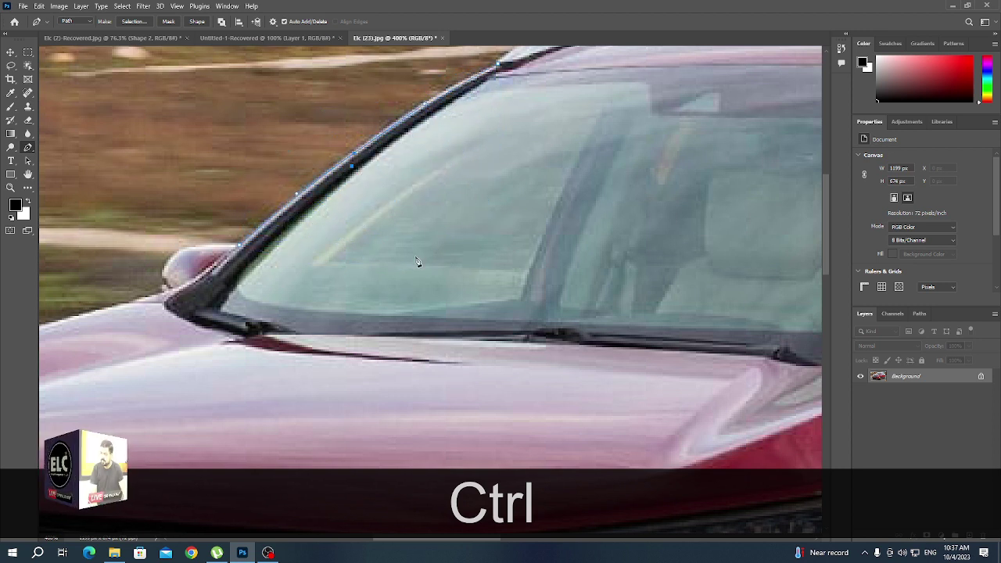
# Extend the path along the front roof rail past the two small antennas and bend it to the rail's curve
pyautogui.press('space')
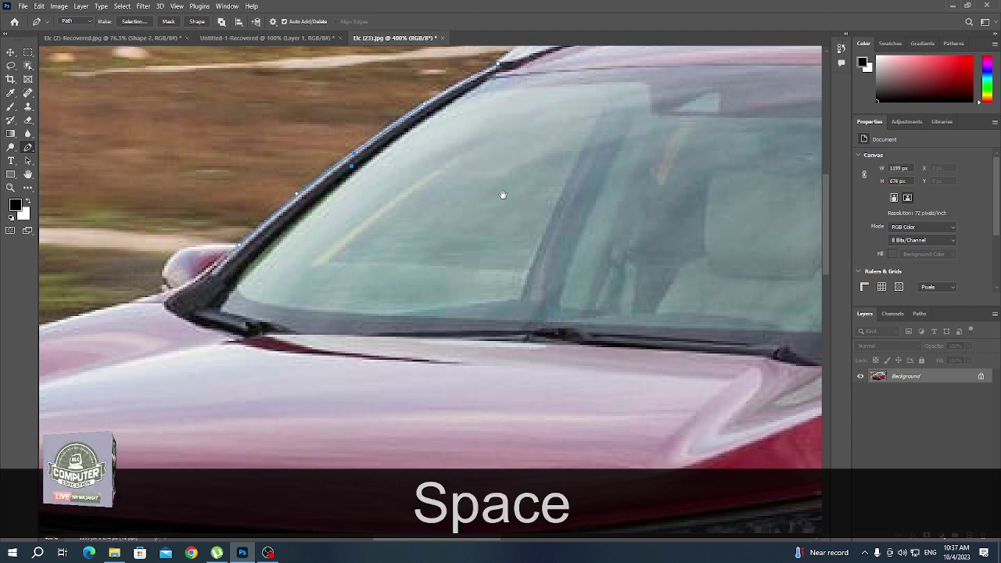
pyautogui.moveTo(502, 196); pyautogui.dragTo(245, 398)
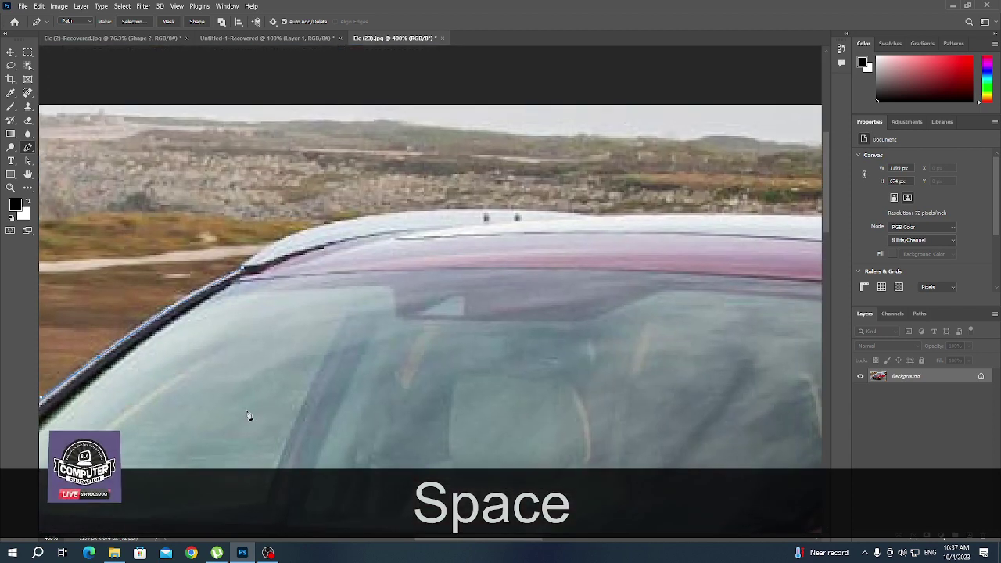
pyautogui.click(586, 216)
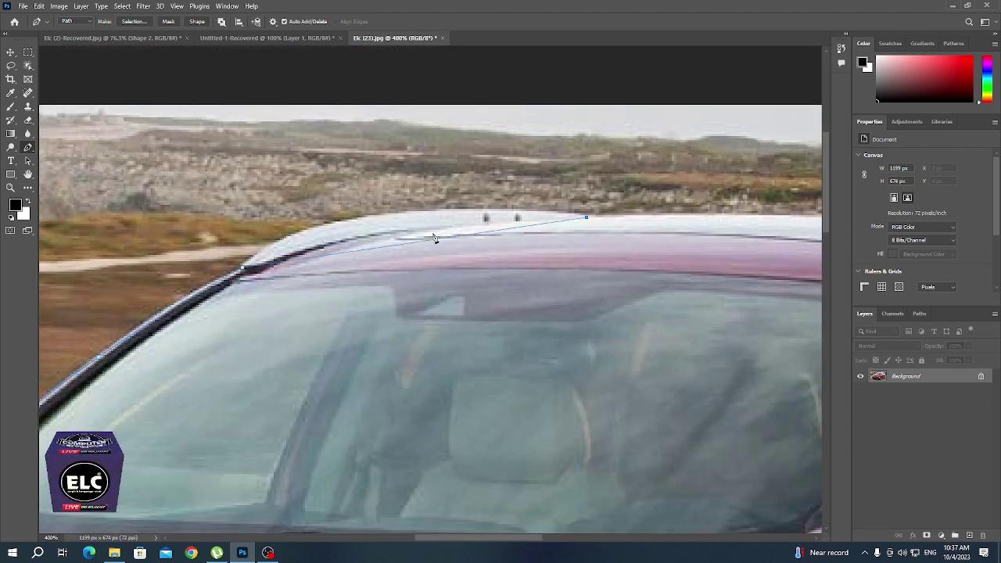
pyautogui.hotkey('ctrl', 'z')
pyautogui.click(395, 245)
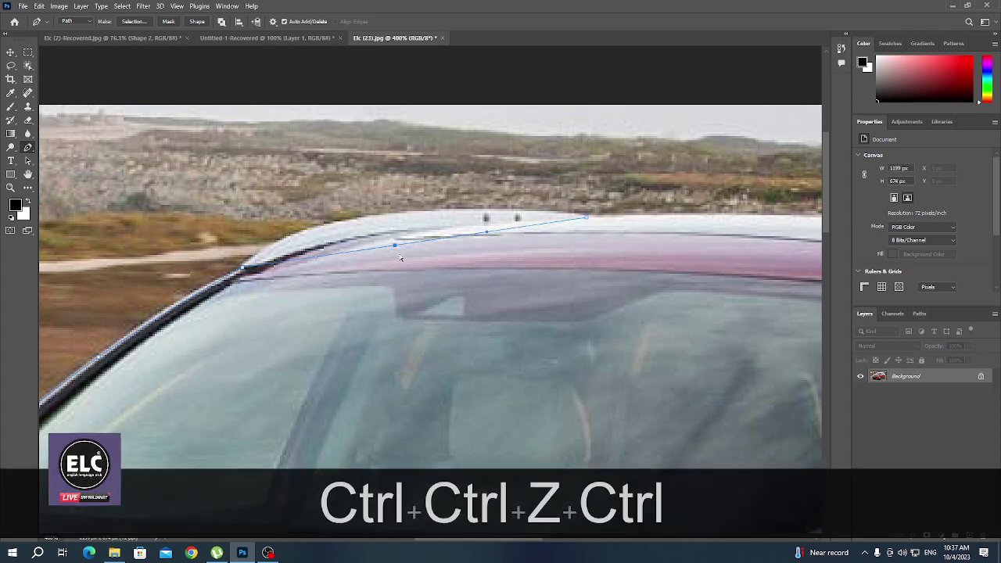
pyautogui.moveTo(392, 247); pyautogui.dragTo(391, 223)
# Continue the path across the roof to the near-side roof rail and fit the segment to the roof edge
pyautogui.press('space')
pyautogui.moveTo(603, 267); pyautogui.dragTo(233, 255)
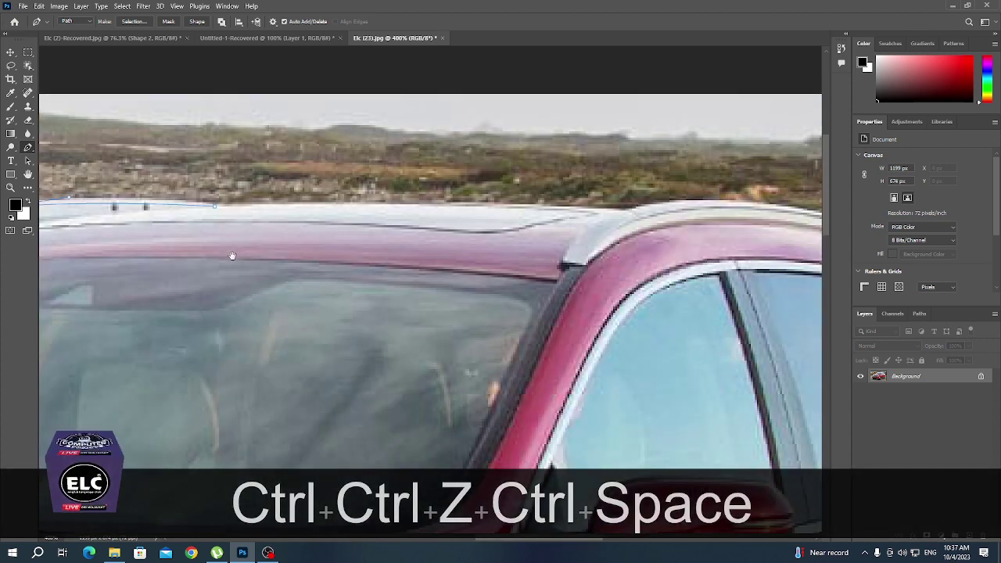
pyautogui.click(630, 212)
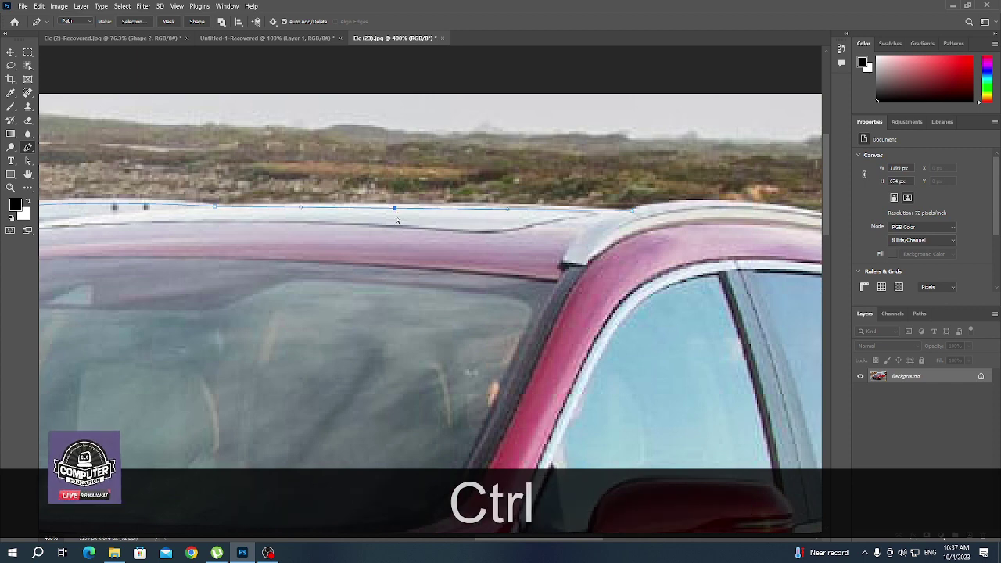
pyautogui.click(395, 208)
pyautogui.moveTo(395, 208); pyautogui.dragTo(395, 205)
# Trace the near-side roof rail to its rear end and curve the segment with added anchors and adjusted handles
pyautogui.press('space')
pyautogui.moveTo(548, 268); pyautogui.dragTo(151, 283)
pyautogui.press('space')
pyautogui.click(532, 277)
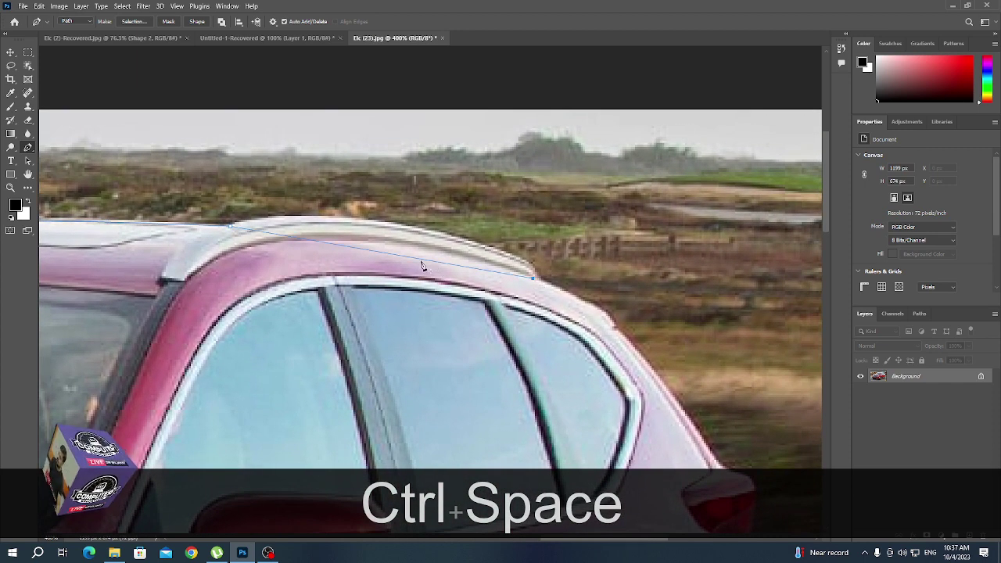
pyautogui.moveTo(423, 261); pyautogui.dragTo(390, 229)
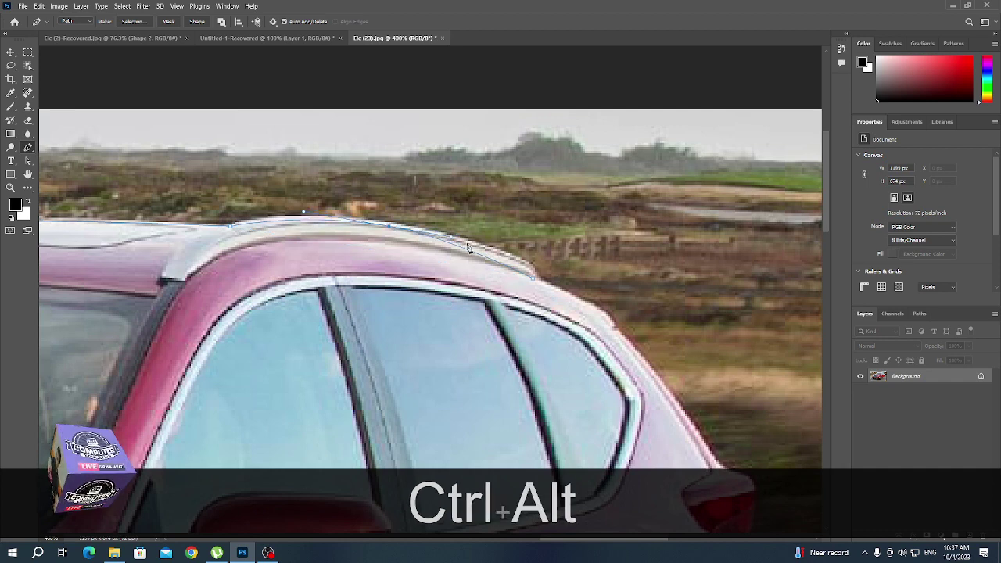
pyautogui.moveTo(451, 238); pyautogui.dragTo(535, 254)
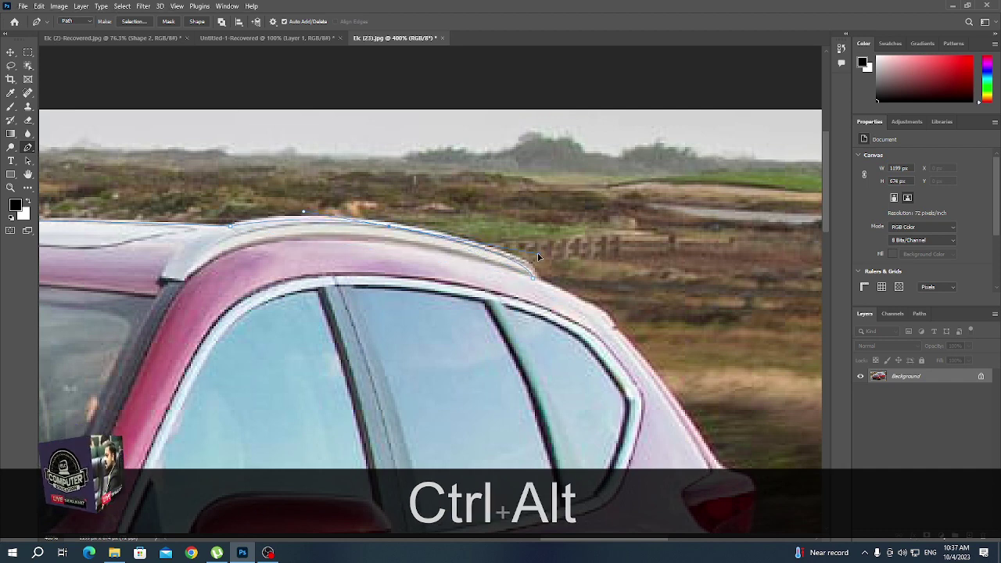
# Extend the path down the rear pillar to just above the tail light and bend it outward to the body edge
pyautogui.press('space')
pyautogui.moveTo(699, 423); pyautogui.dragTo(486, 329)
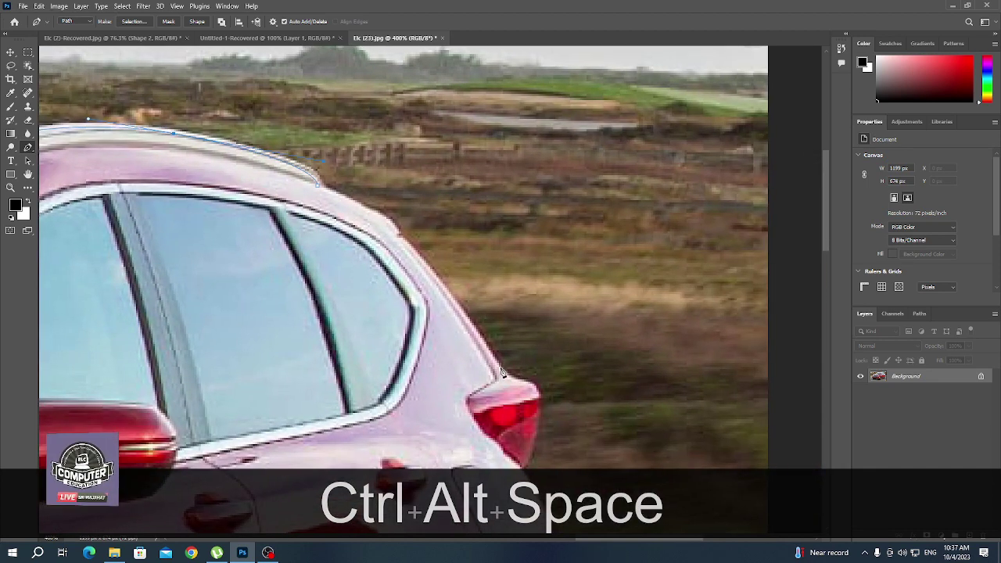
pyautogui.click(492, 358)
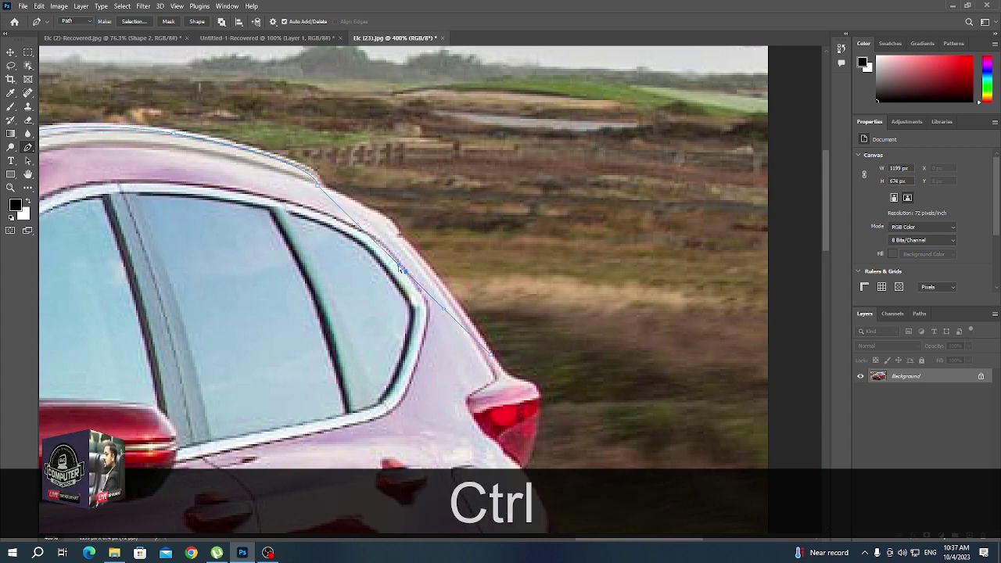
pyautogui.moveTo(400, 269); pyautogui.dragTo(406, 244)
# Extend the path along the tail light's outer edge to its lower tip and bend the segment to the lamp's contour
pyautogui.press('space')
pyautogui.moveTo(572, 345); pyautogui.dragTo(453, 257)
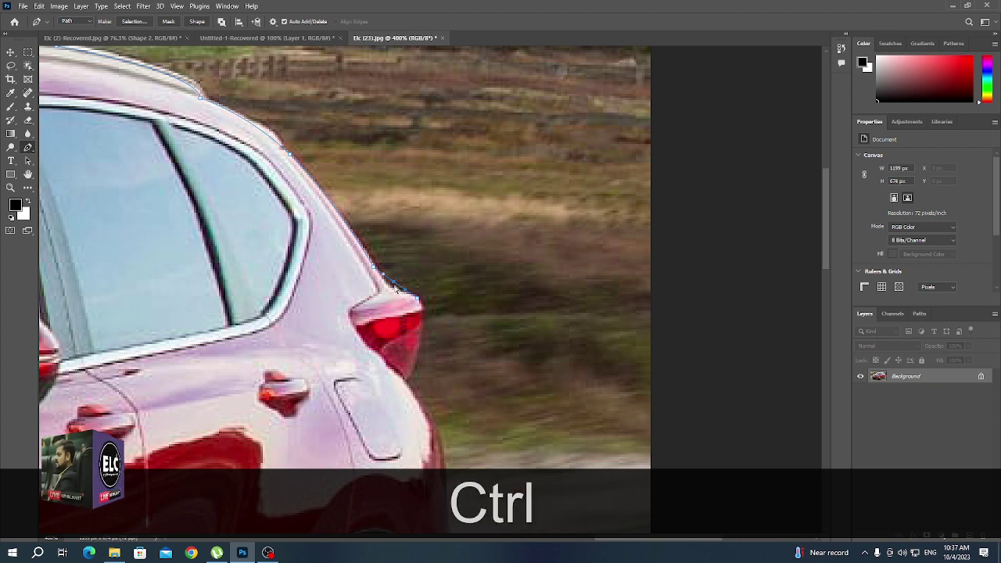
pyautogui.press('space')
pyautogui.moveTo(458, 372); pyautogui.dragTo(428, 246)
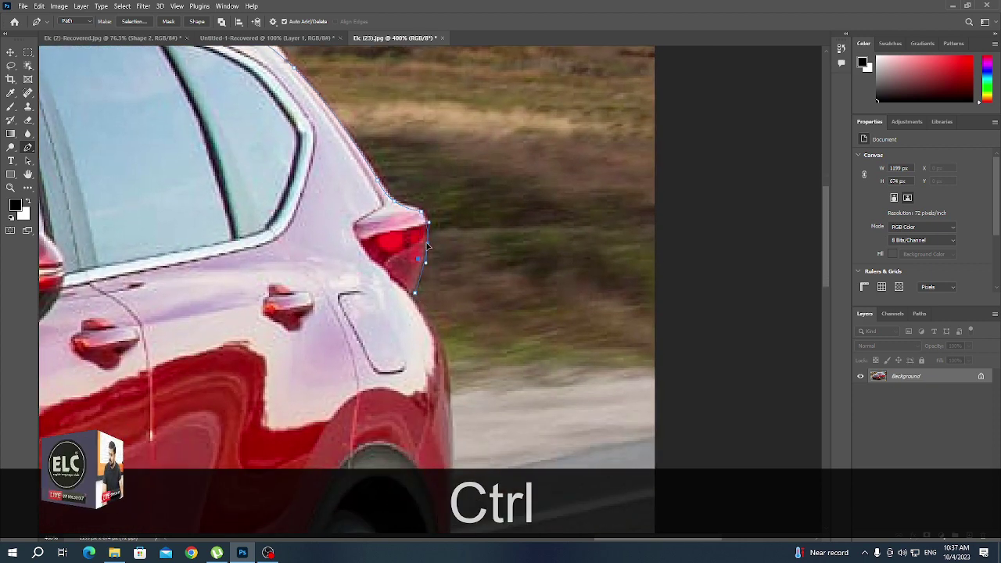
# Trace the rear body edge past the wheel arch and around the lower bumper corner to the rear tyre
pyautogui.scroll(-5, 461, 235)
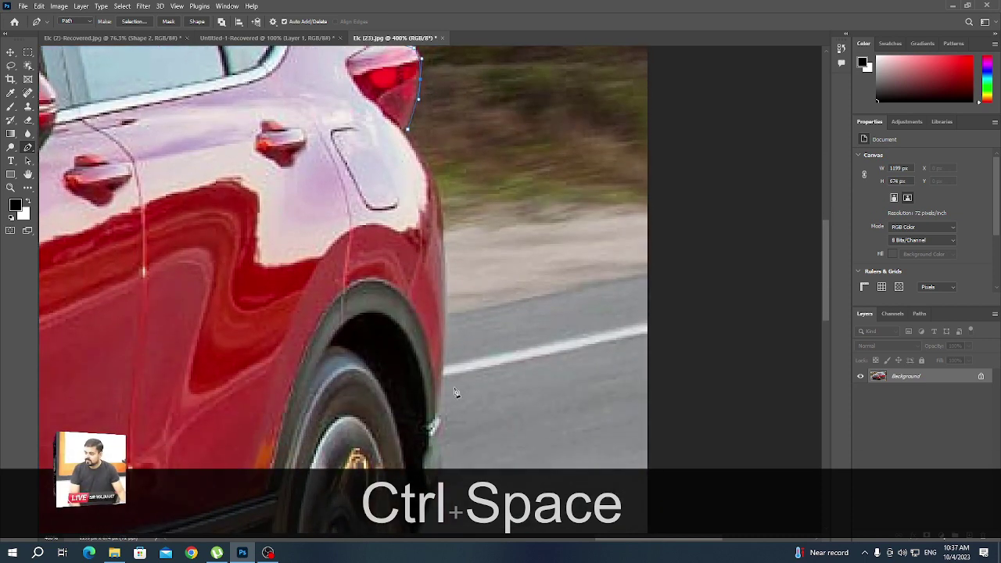
pyautogui.click(432, 428)
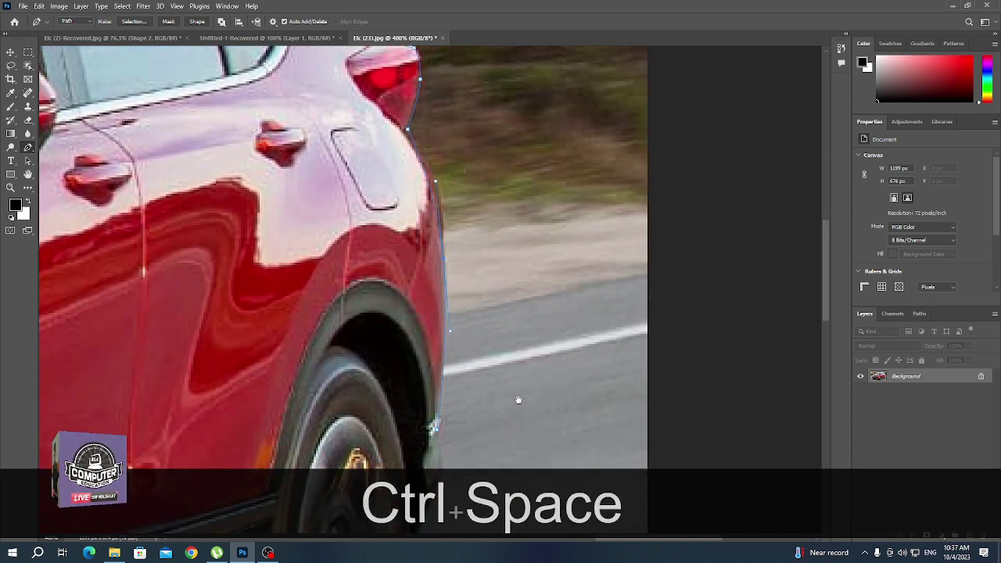
pyautogui.moveTo(518, 401); pyautogui.dragTo(538, 288)
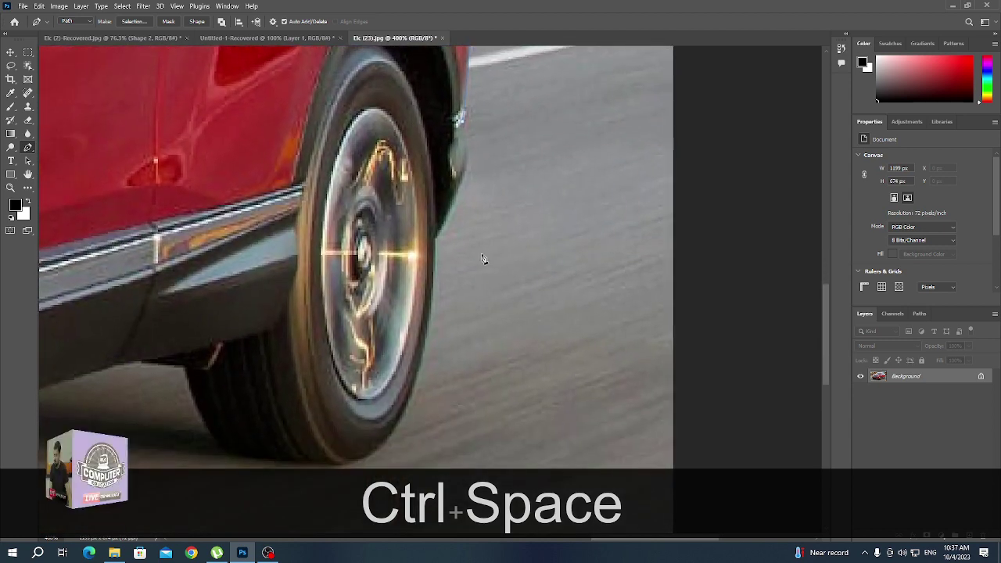
pyautogui.click(436, 238)
pyautogui.moveTo(452, 165); pyautogui.dragTo(459, 173)
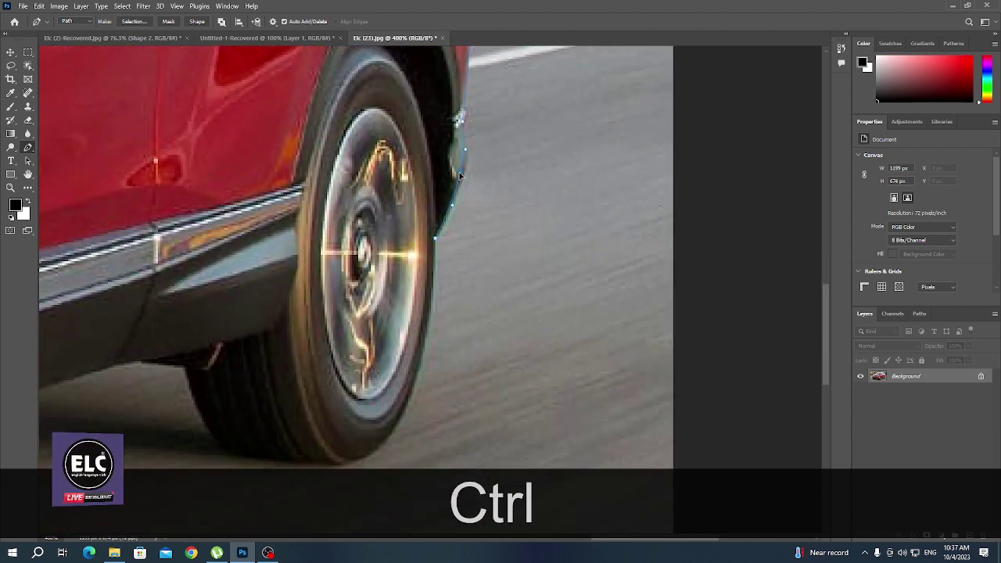
# Trace the near-side rear tyre around its bottom and up its inner edge, bending the segments to the tread
pyautogui.moveTo(454, 264); pyautogui.dragTo(470, 176)
pyautogui.click(357, 378)
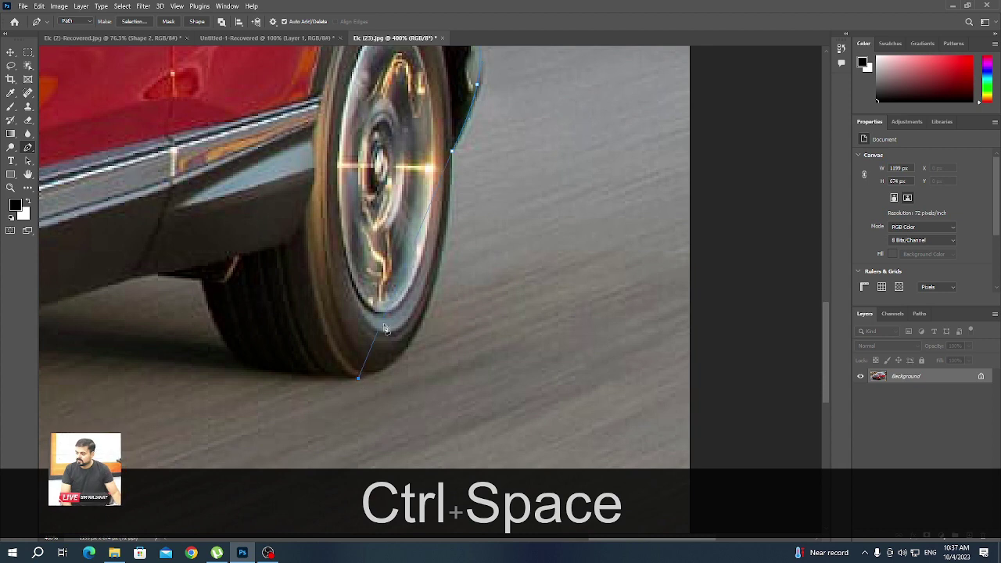
pyautogui.moveTo(407, 259); pyautogui.dragTo(420, 319)
pyautogui.moveTo(262, 364); pyautogui.dragTo(485, 332)
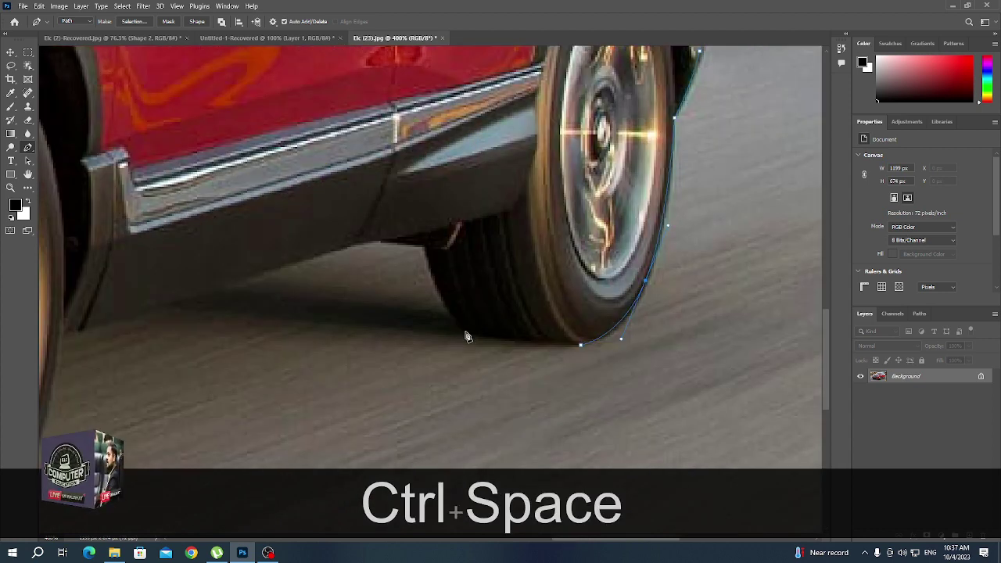
pyautogui.click(466, 333)
pyautogui.click(424, 249)
pyautogui.click(449, 300)
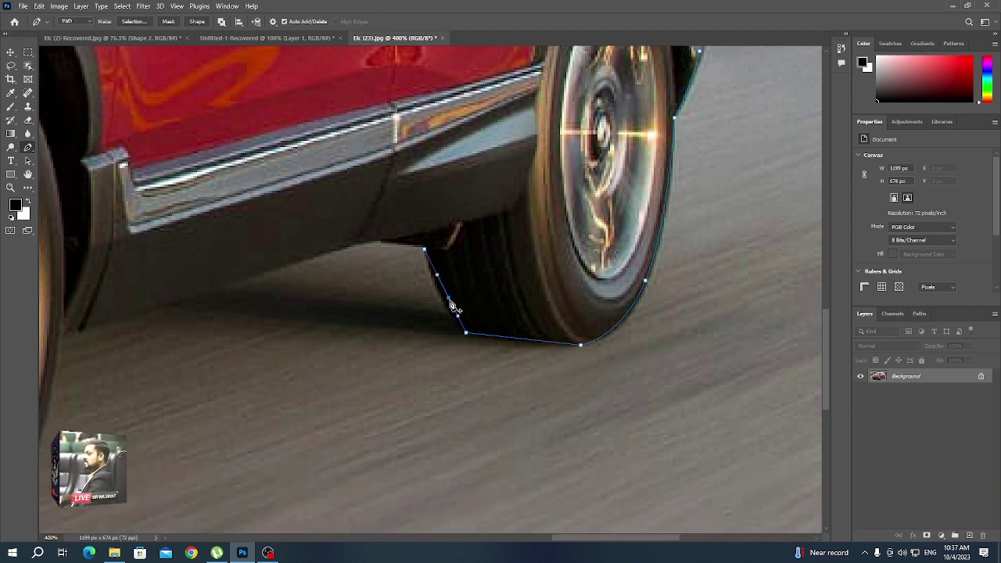
pyautogui.moveTo(452, 307); pyautogui.dragTo(436, 280)
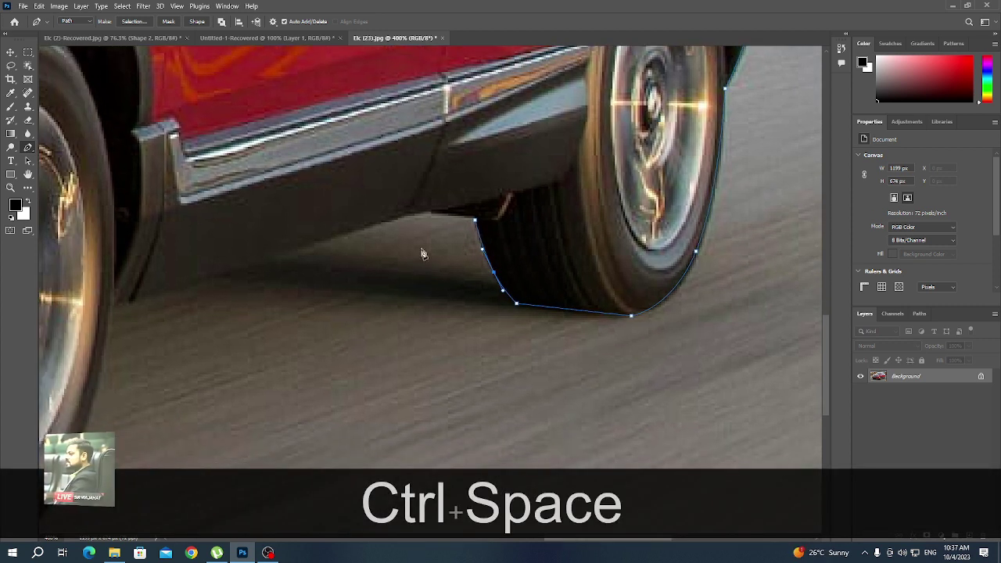
# Extend the path along the car's underside to the front tyre and bend the sill segment to the body edge
pyautogui.click(431, 210)
pyautogui.click(110, 308)
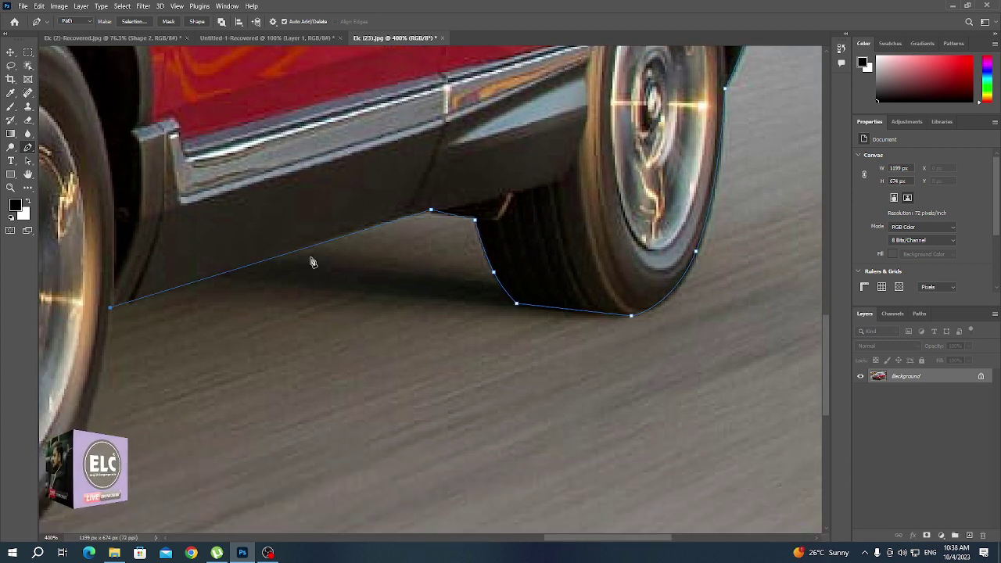
pyautogui.click(360, 233)
pyautogui.moveTo(360, 232); pyautogui.dragTo(364, 226)
# Trace the near-side front tyre around its bottom and up its inner edge to the bumper, curving the segments to fit
pyautogui.moveTo(380, 268); pyautogui.dragTo(739, 131)
pyautogui.moveTo(310, 427); pyautogui.dragTo(406, 373)
pyautogui.moveTo(288, 391); pyautogui.dragTo(469, 358)
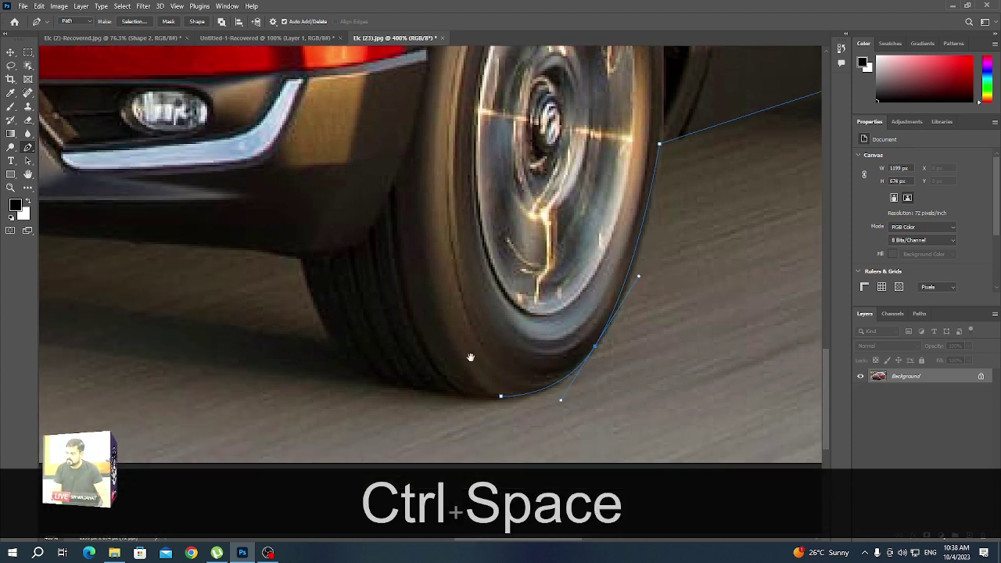
pyautogui.click(373, 383)
pyautogui.moveTo(309, 278); pyautogui.dragTo(449, 305)
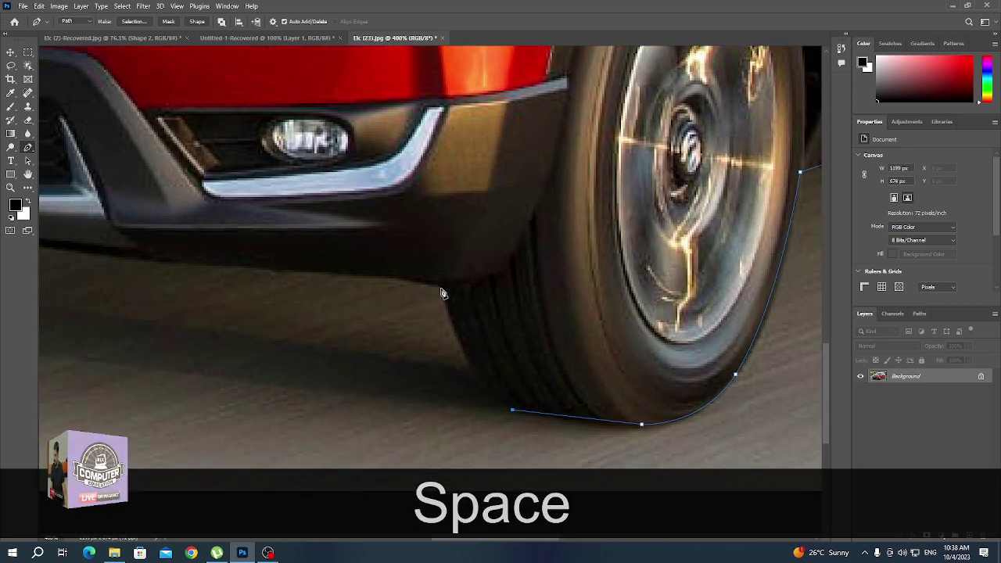
pyautogui.click(442, 288)
pyautogui.click(478, 350)
pyautogui.moveTo(478, 351); pyautogui.dragTo(467, 360)
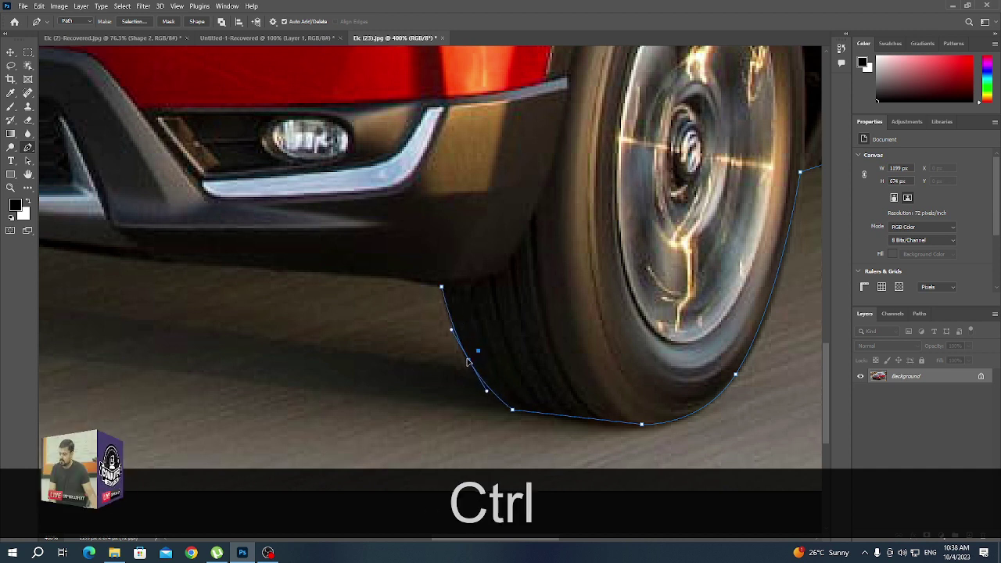
# Trace the front bumper's lower edge across to the far-side tyre, adding anchors to fit the segments to the edge
pyautogui.moveTo(381, 362); pyautogui.dragTo(595, 389)
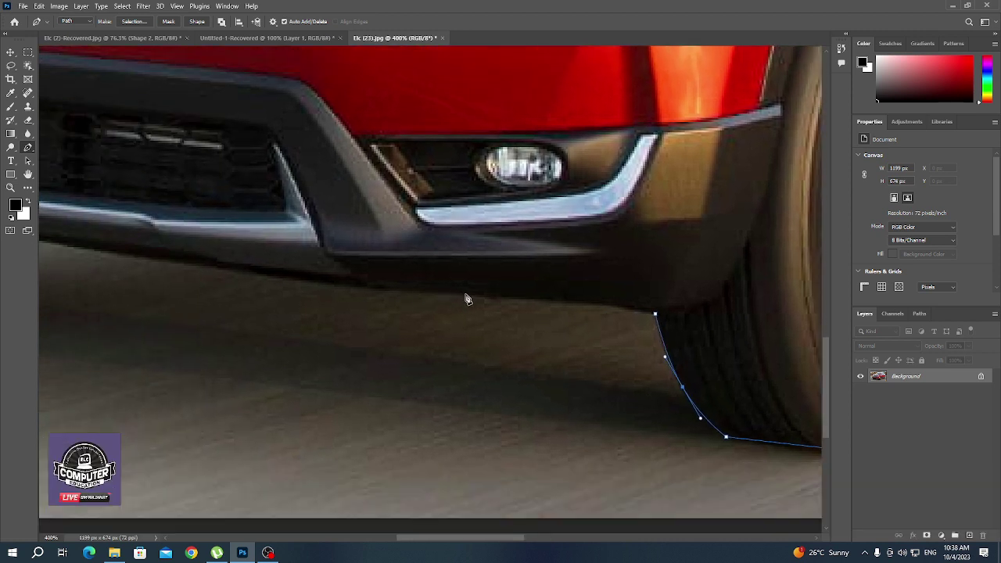
pyautogui.click(465, 296)
pyautogui.click(606, 303)
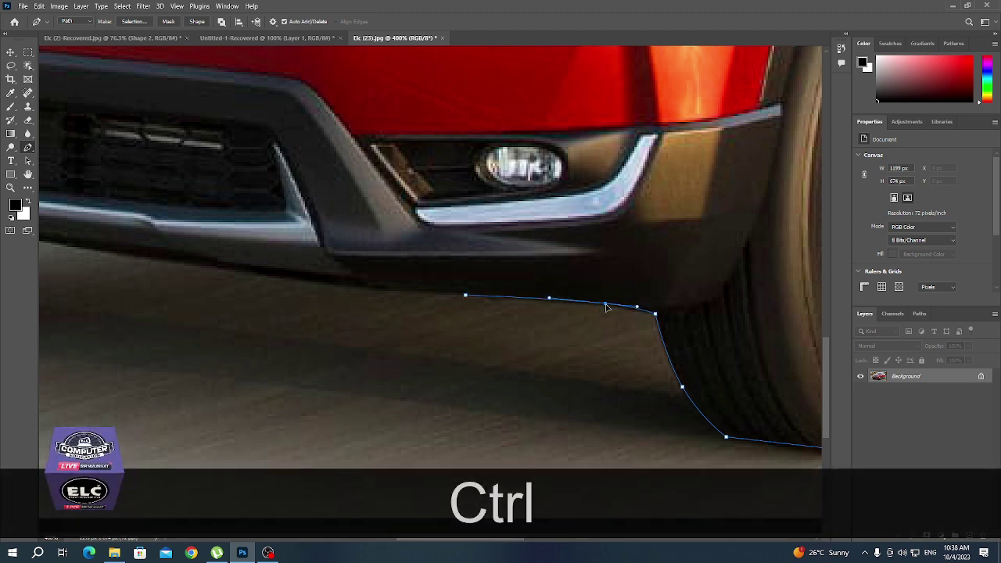
pyautogui.moveTo(492, 352); pyautogui.dragTo(757, 373)
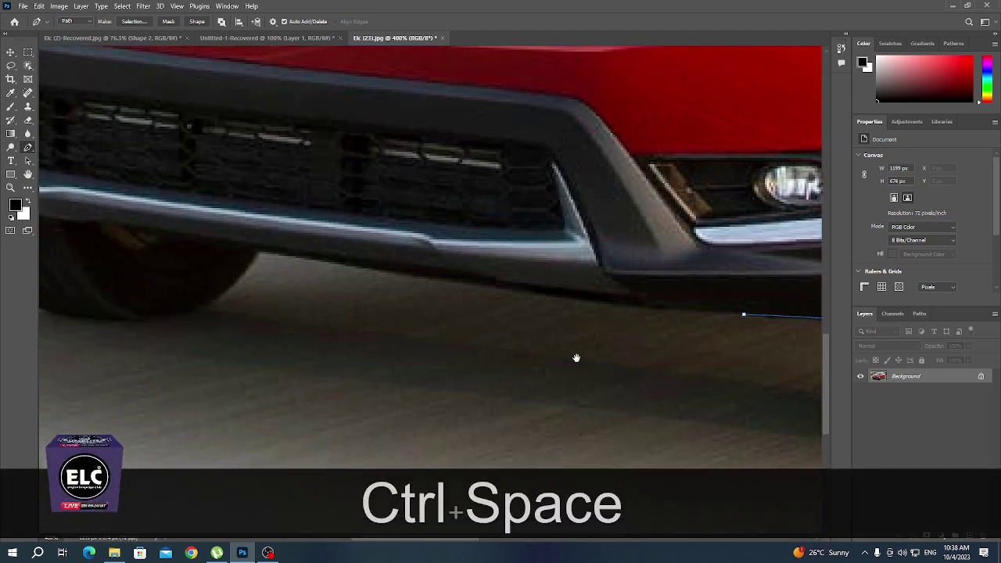
pyautogui.click(259, 252)
pyautogui.click(531, 293)
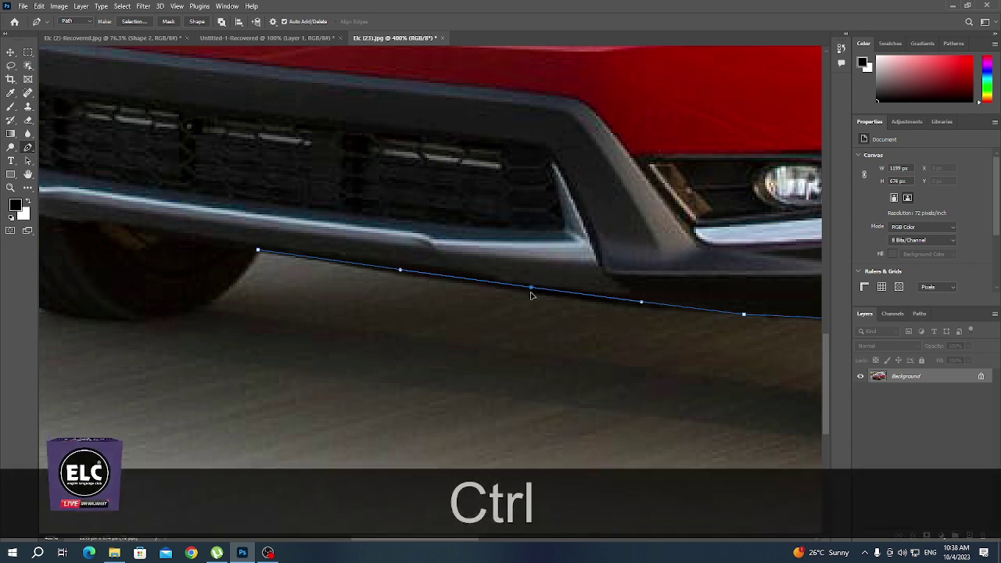
# Trace the far-side front tyre around its bottom and up to the bumper, bending the segments to its curve
pyautogui.hscroll(-5, 484, 312)
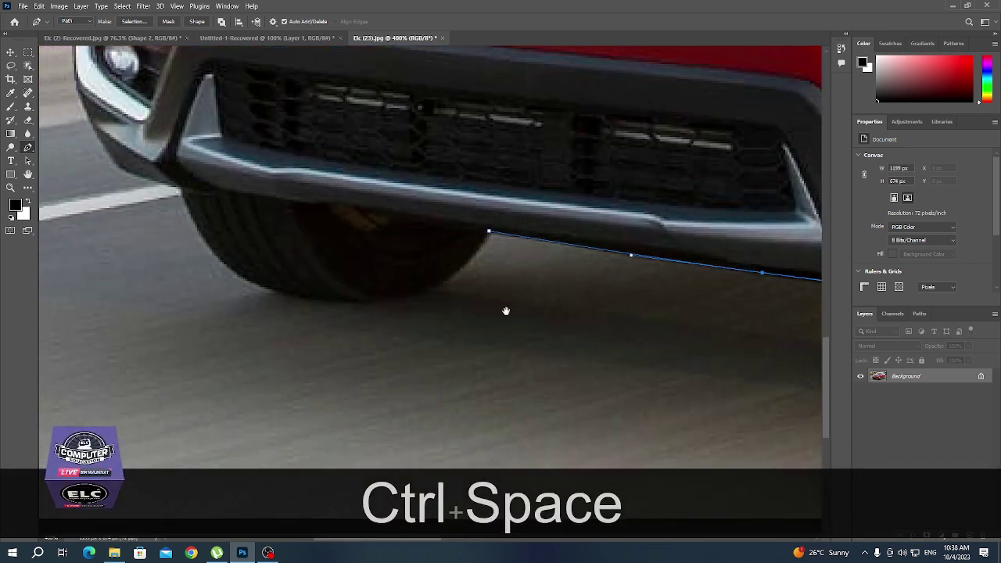
pyautogui.click(347, 301)
pyautogui.moveTo(402, 279); pyautogui.dragTo(420, 295)
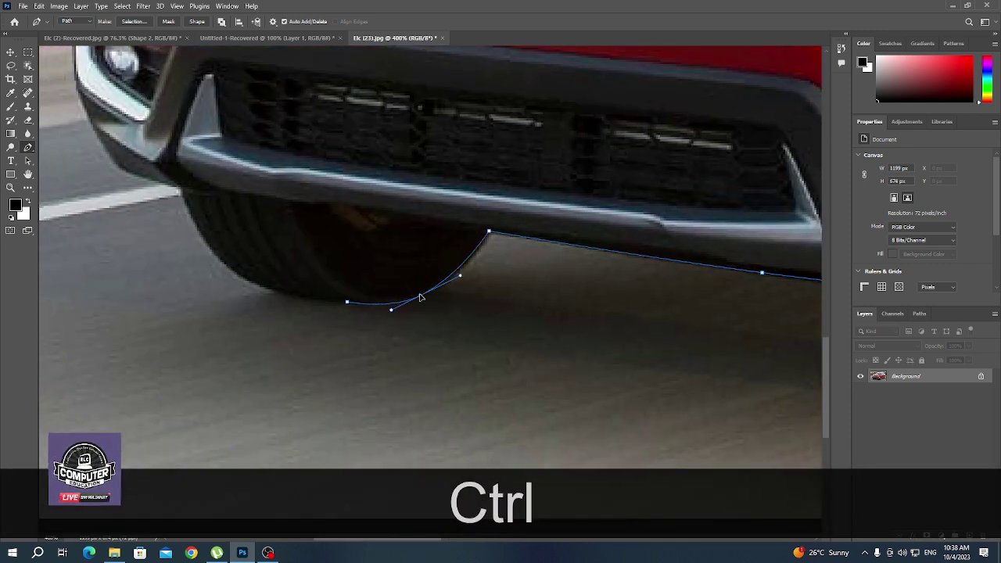
pyautogui.moveTo(326, 314); pyautogui.dragTo(583, 338)
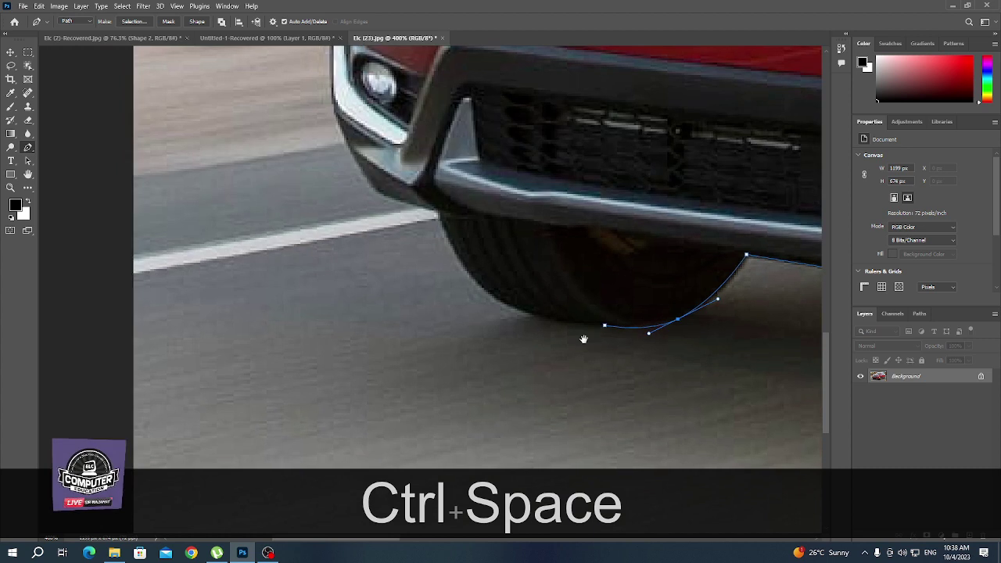
pyautogui.click(438, 212)
pyautogui.keyDown('ctrl'); pyautogui.click(538, 282); pyautogui.keyUp('ctrl')
# Trace the far-side bumper corner and front fender up to the headlight, bending the segments to the body contour
pyautogui.moveTo(514, 294); pyautogui.dragTo(578, 422)
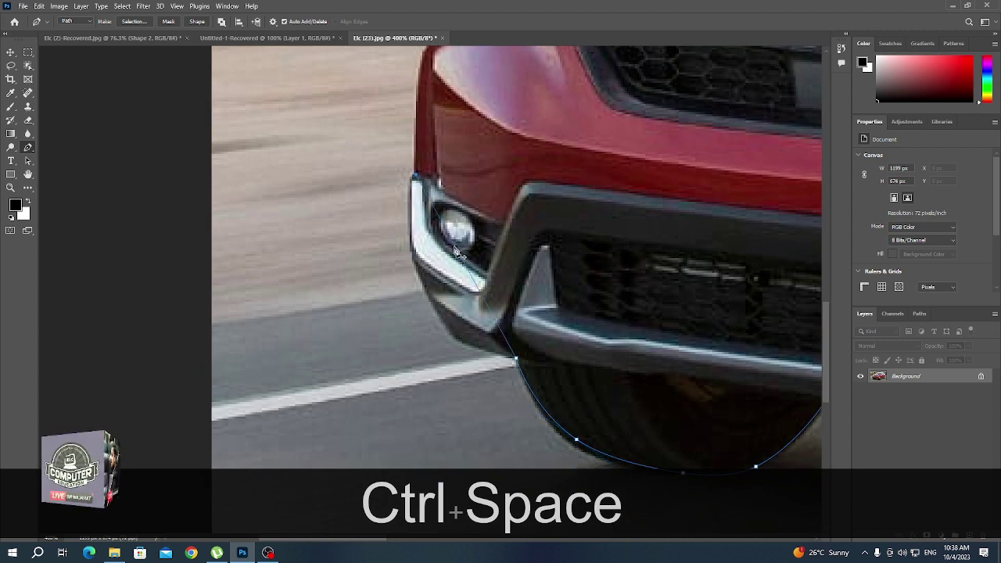
pyautogui.moveTo(456, 246); pyautogui.dragTo(363, 438)
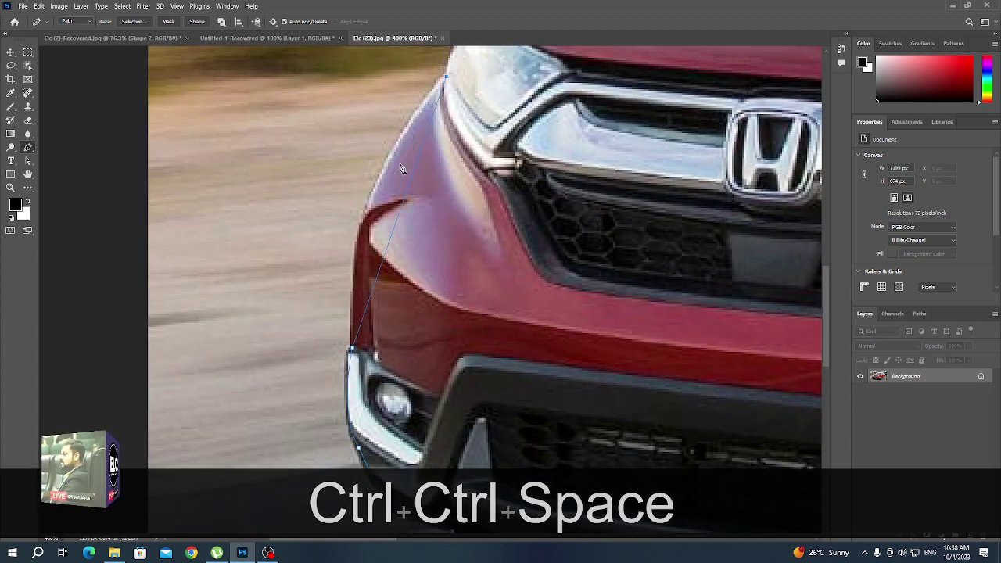
pyautogui.moveTo(382, 188); pyautogui.dragTo(330, 249)
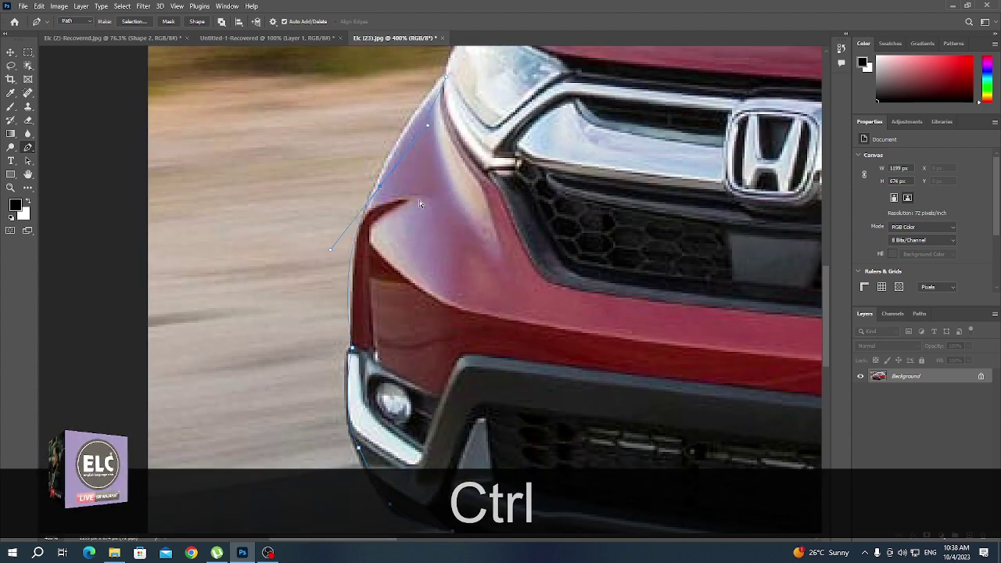
pyautogui.hotkey('ctrl', 'z')
pyautogui.moveTo(415, 188); pyautogui.dragTo(349, 417)
# Trace the headlight's outer edge and the hood edge up to the far-side mirror's base, curving both segments to fit
pyautogui.click(410, 225)
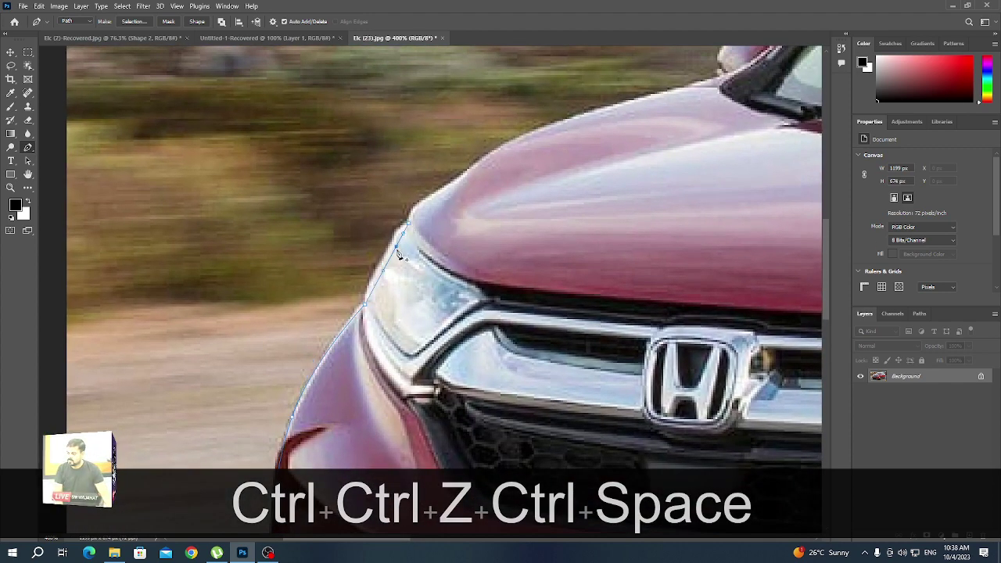
pyautogui.moveTo(416, 251); pyautogui.dragTo(383, 346)
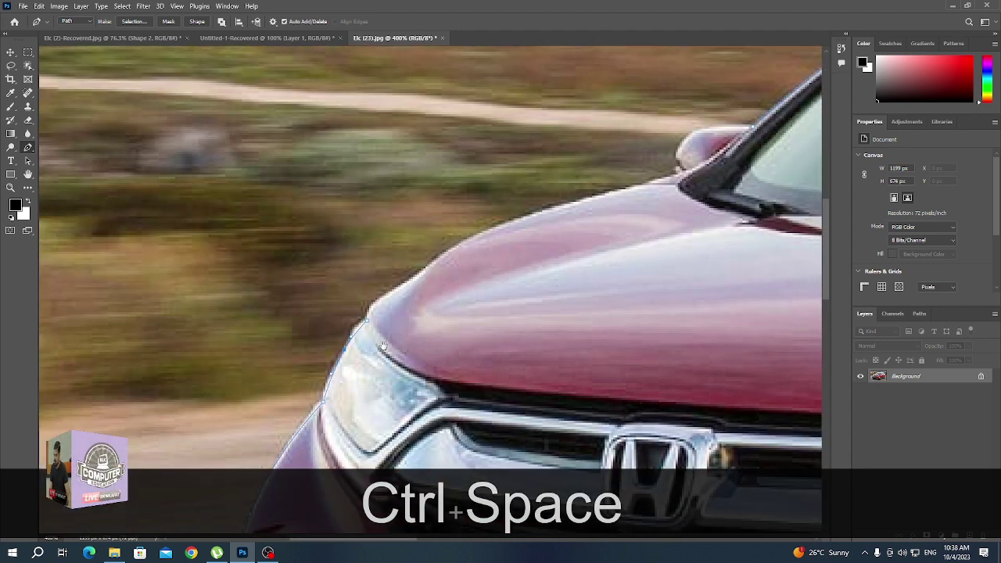
pyautogui.click(680, 166)
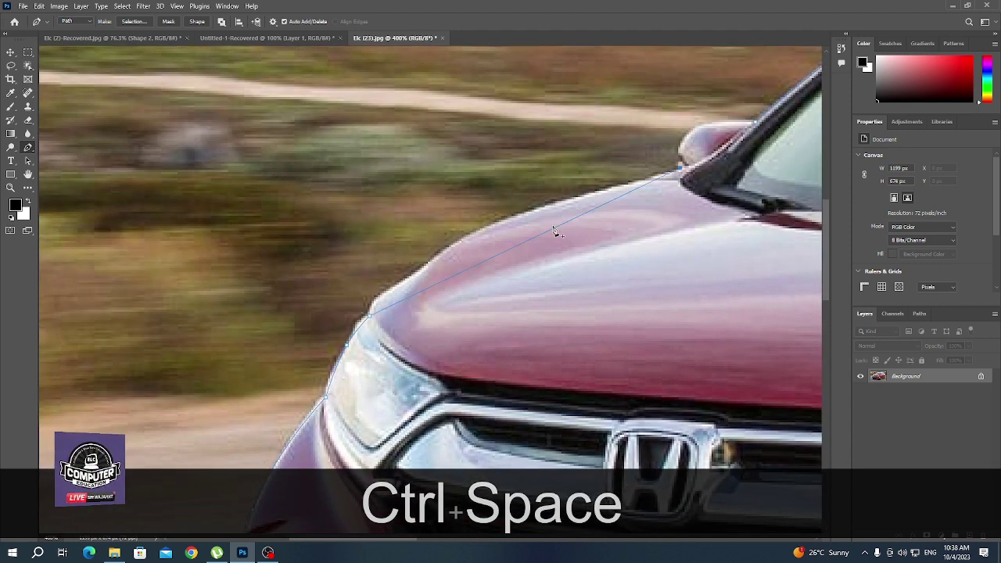
pyautogui.click(504, 253)
pyautogui.hotkey('ctrl', 'z')
pyautogui.hotkey('ctrl', 'z')
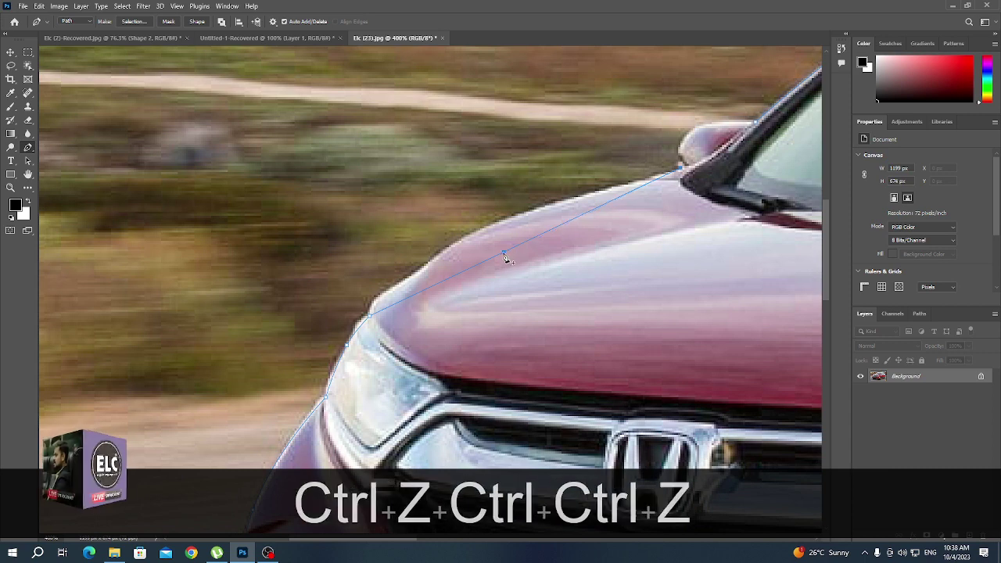
pyautogui.moveTo(504, 253); pyautogui.dragTo(339, 357)
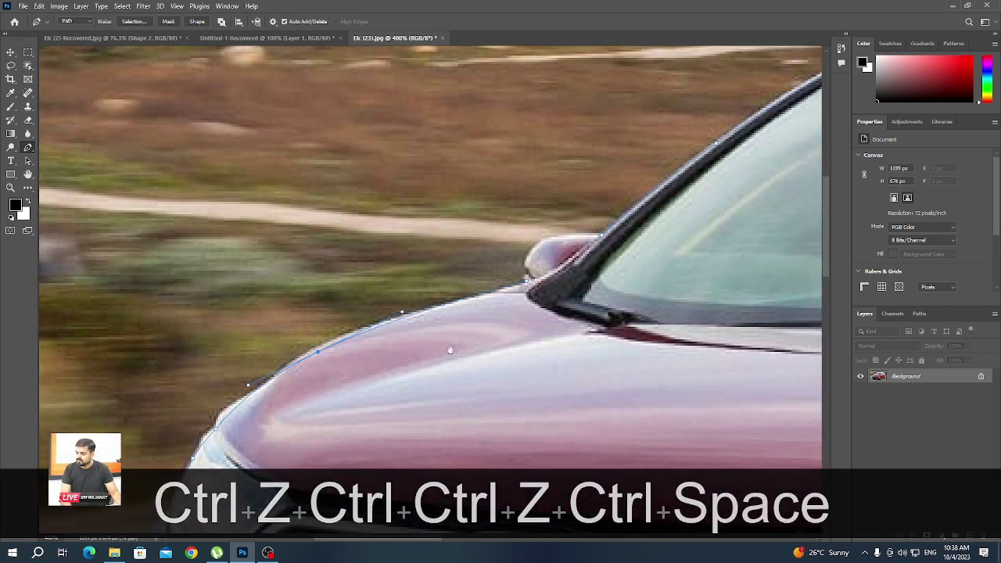
pyautogui.click(598, 238)
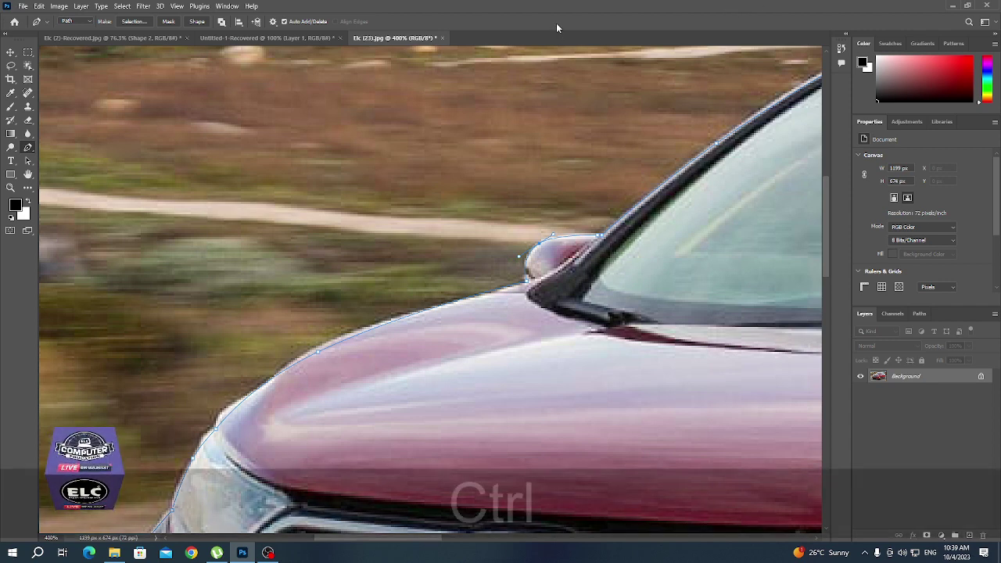
pyautogui.hotkey('ctrl', 'z')
pyautogui.hotkey('ctrl', 'z')
pyautogui.hotkey('ctrl', 'z')
pyautogui.hotkey('ctrl', 'z')
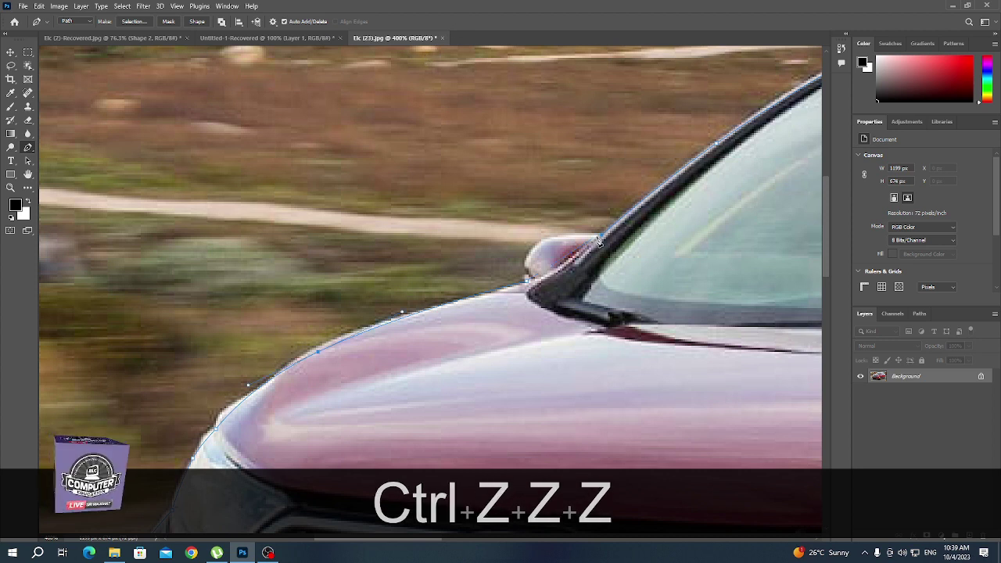
# Complete the path around the far-side mirror, bending the closing segment to the mirror's outline
pyautogui.press('ctrl')
pyautogui.moveTo(574, 262); pyautogui.dragTo(543, 245)
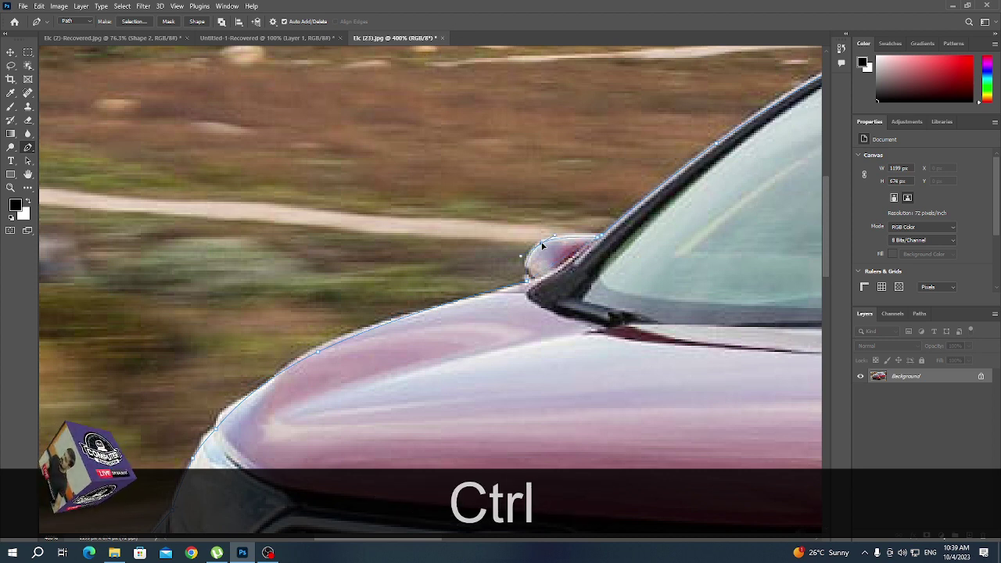
pyautogui.keyDown('ctrl'); pyautogui.click(603, 240); pyautogui.keyUp('ctrl')
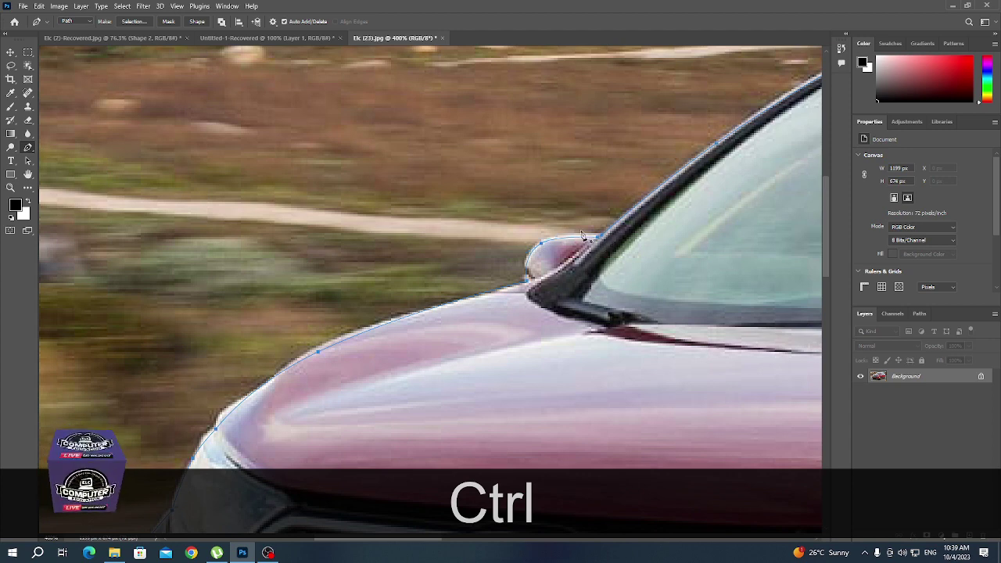
# Fit the whole car photo in view and convert the completed path into a selection
pyautogui.press('ctrl+KP_0')
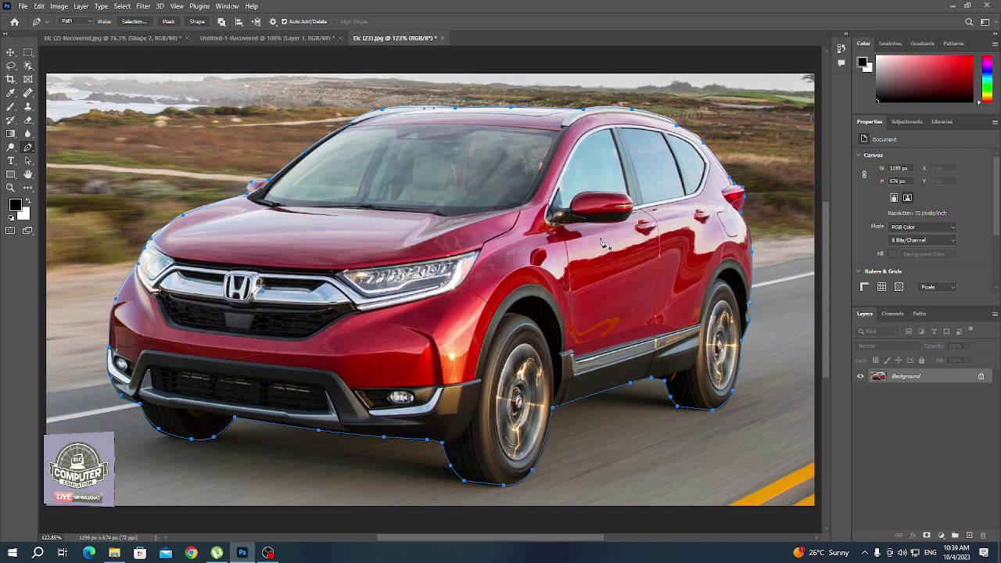
pyautogui.hotkey('ctrl', 'Return')
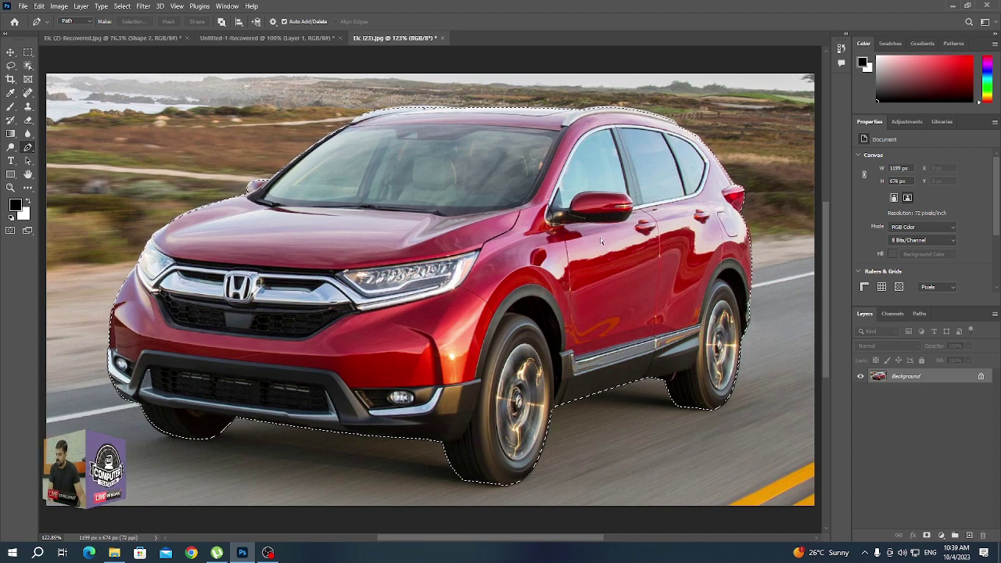
# Restore the car path, convert it into a selection again, and copy the selected SUV into the Untitled-1-Recovered document
pyautogui.hotkey('ctrl', 'z')
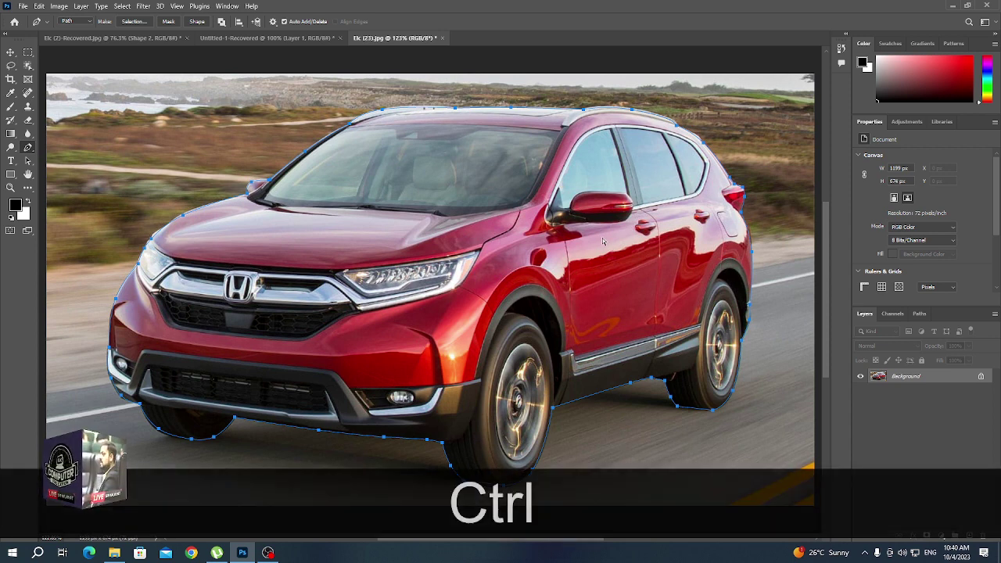
pyautogui.hotkey('ctrl', 'Return')
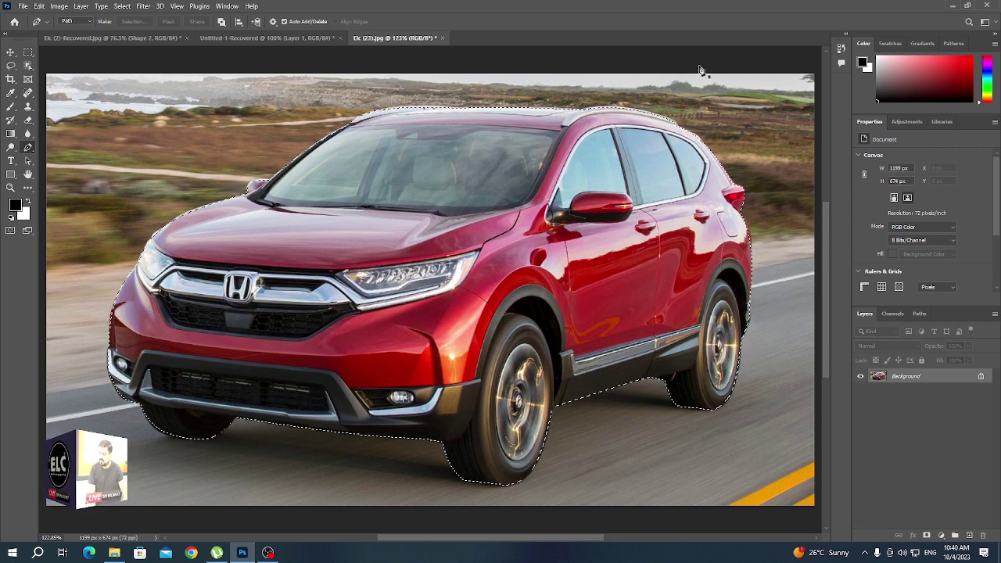
pyautogui.hotkey('ctrl', 'c')
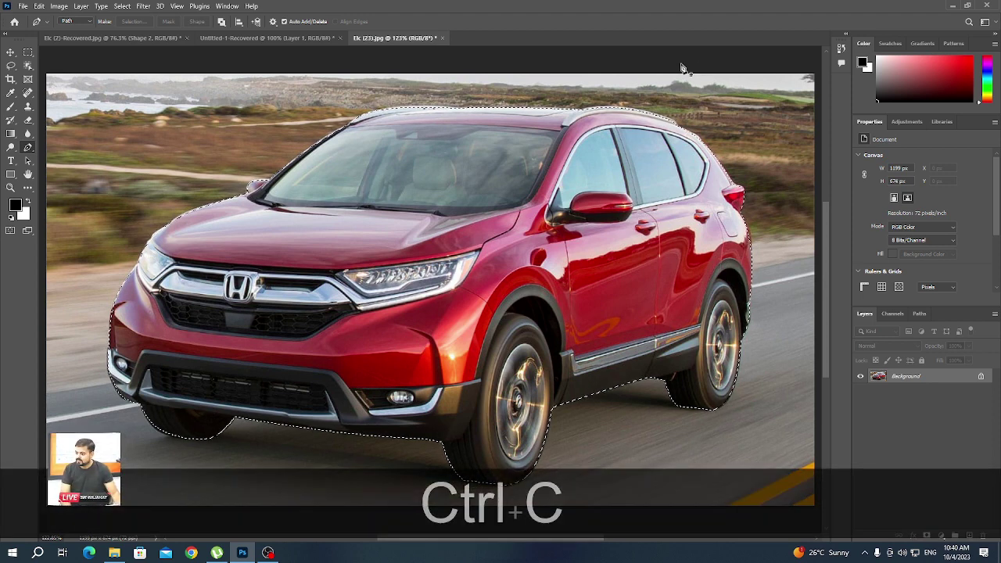
pyautogui.click(131, 38)
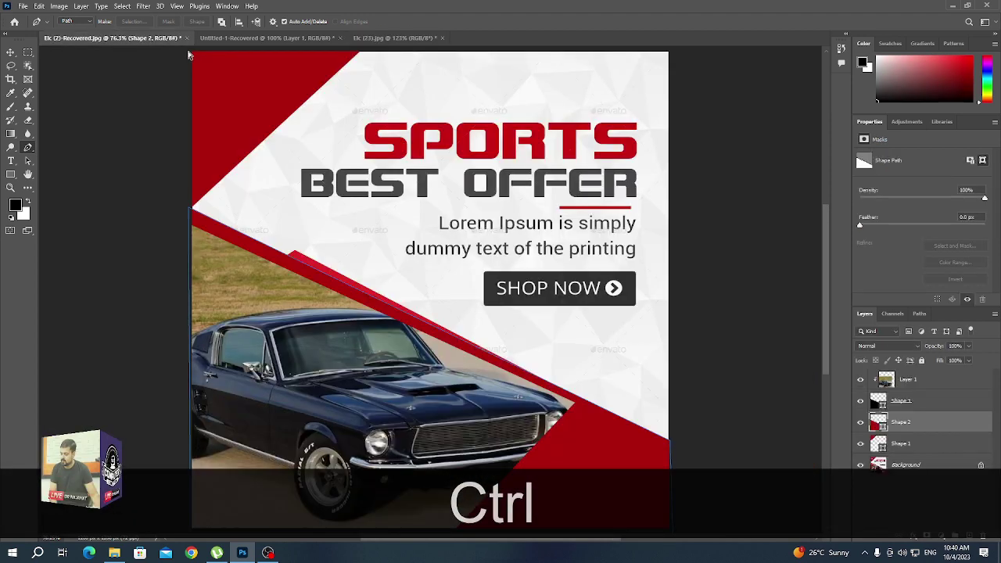
pyautogui.click(247, 39)
pyautogui.hotkey('ctrl', 'v')
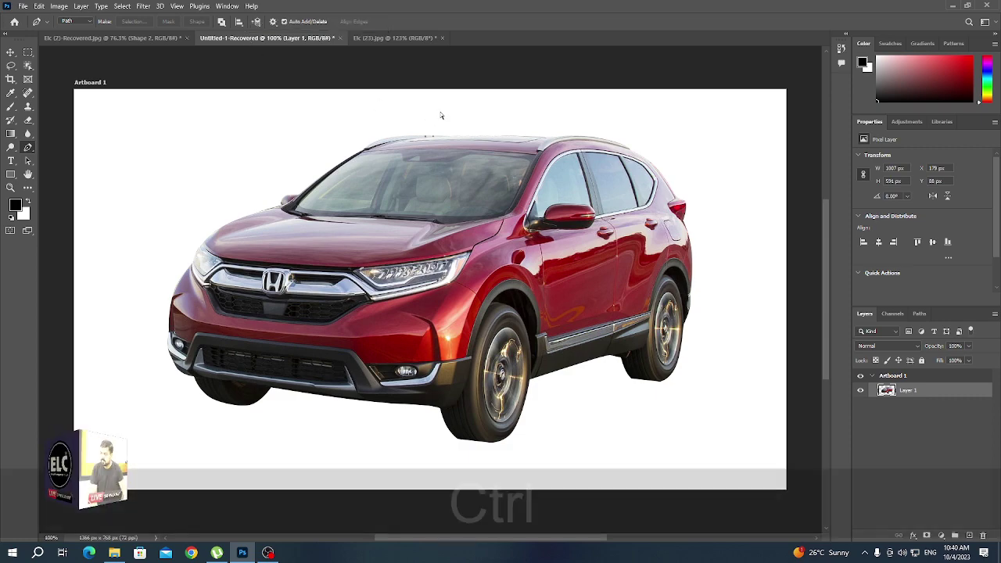
# Open the living room photo Elc (32).jpg and paste the copied SUV into it
pyautogui.hotkey('ctrl', 'o')
pyautogui.scroll(-5, 358, 162)
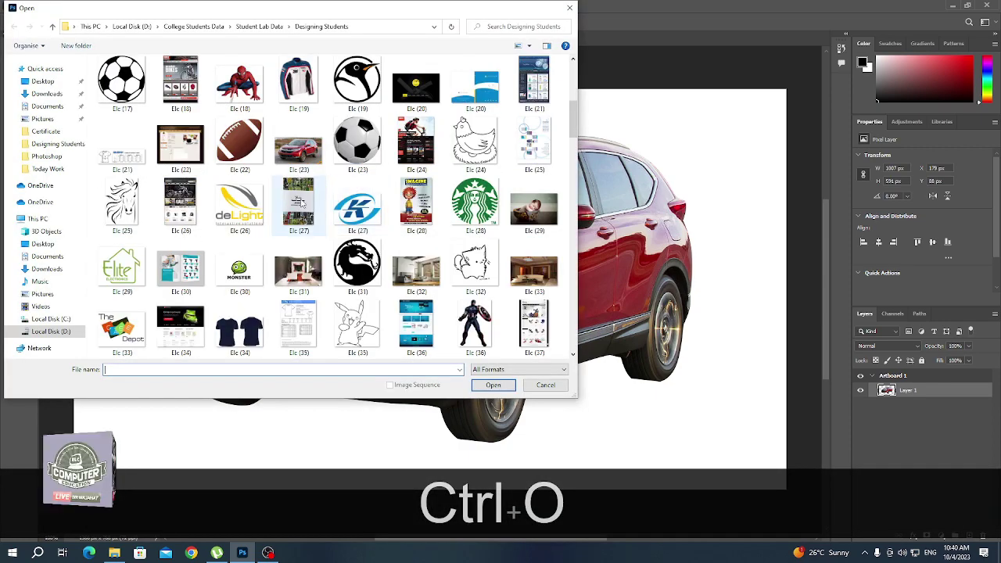
pyautogui.doubleClick(415, 269)
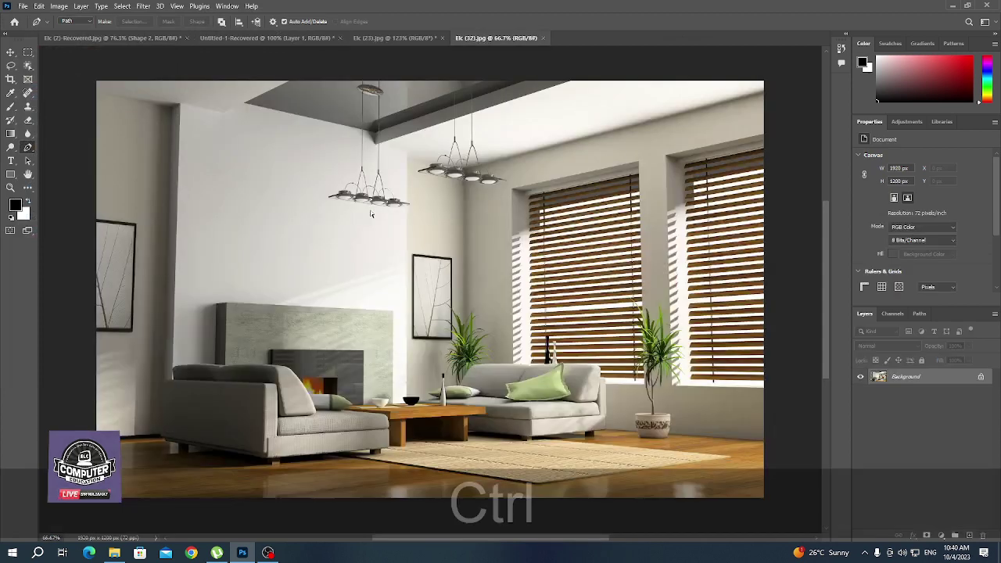
pyautogui.hotkey('ctrl', 'v')
# Scale the pasted SUV down to about 14% and place it on the rug in front of the sofa
pyautogui.hotkey('ctrl', 't')
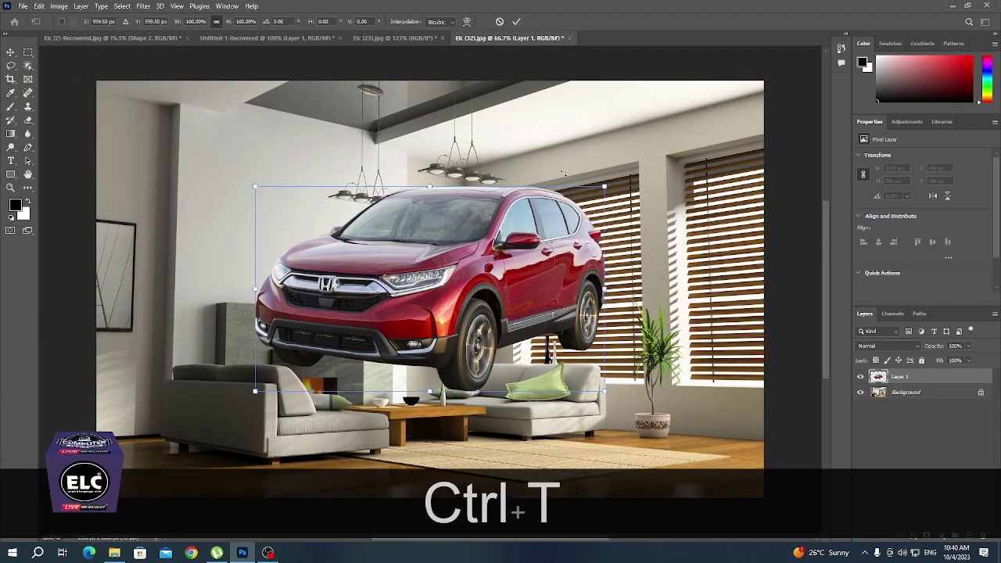
pyautogui.moveTo(600, 183); pyautogui.dragTo(549, 443)
pyautogui.press('Return')
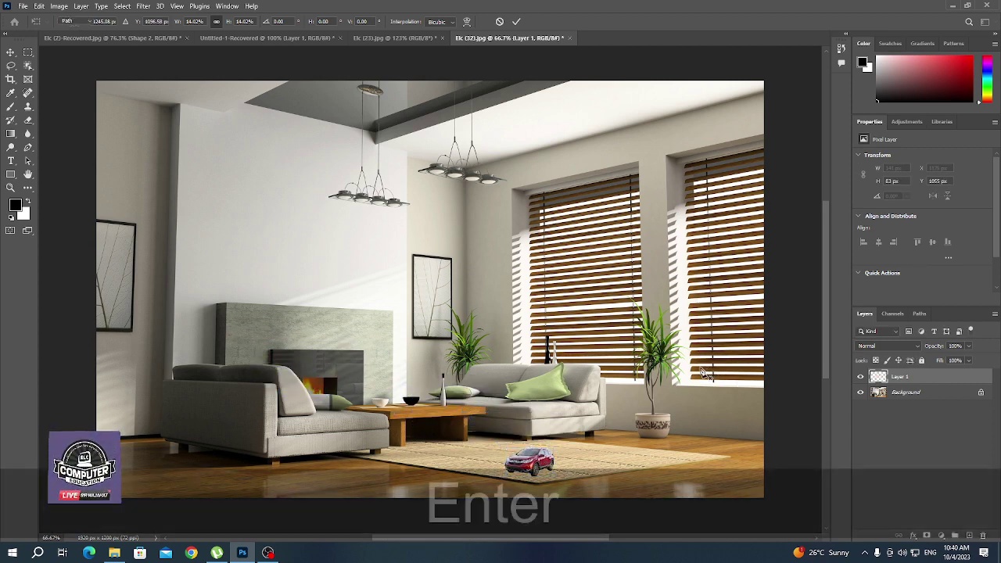
# Paste a second SUV, scale it to about 393 by 231 px, and place it on the wall above the fireplace
pyautogui.hotkey('ctrl', 'v')
pyautogui.hotkey('ctrl', 'y')
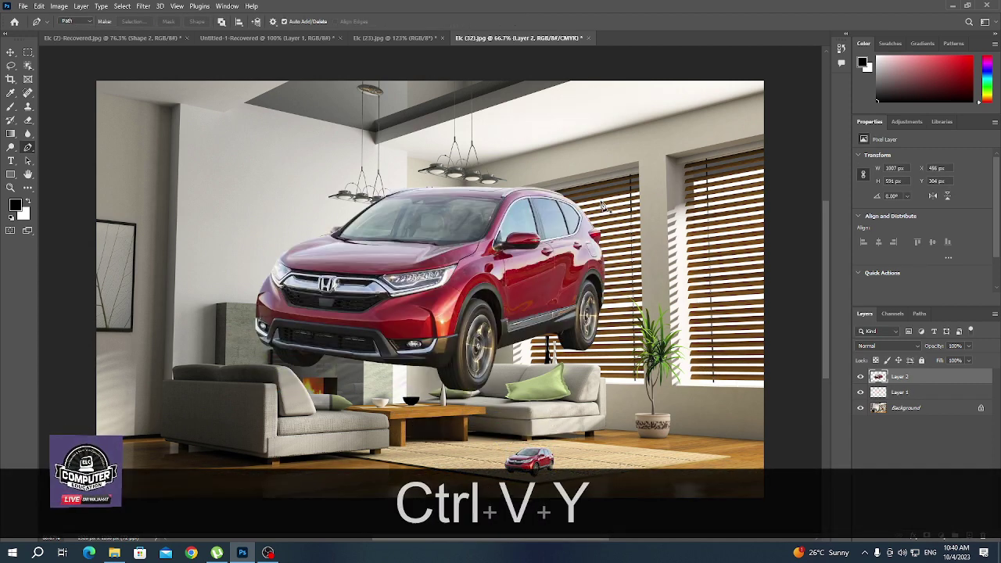
pyautogui.click(10, 52)
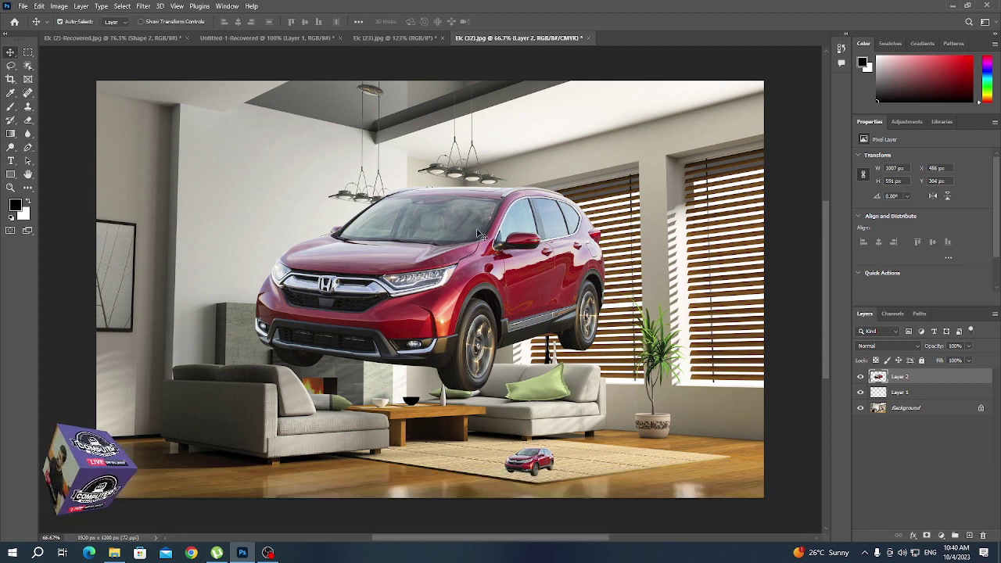
pyautogui.hotkey('ctrl', 't')
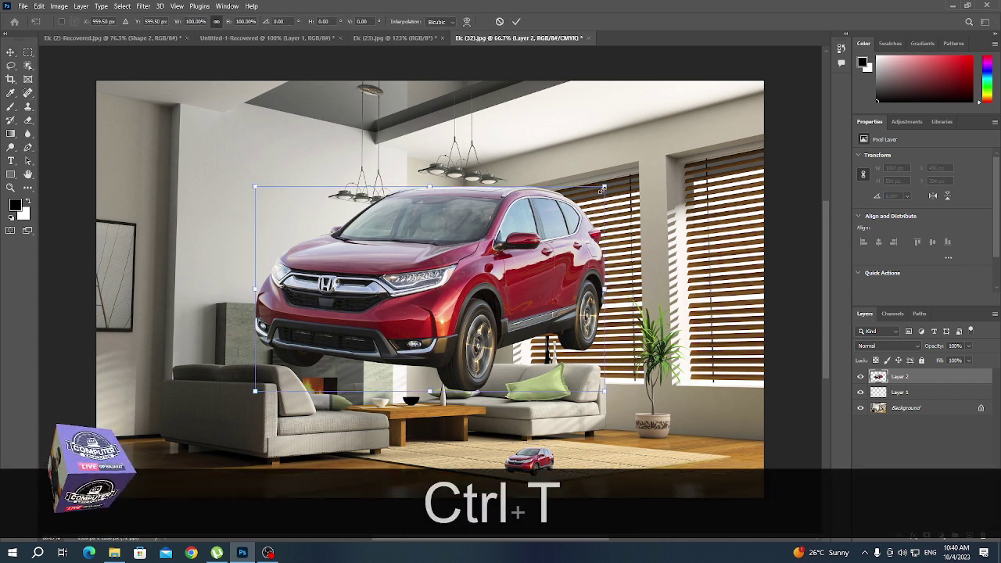
pyautogui.moveTo(602, 189); pyautogui.dragTo(391, 306)
pyautogui.moveTo(363, 343); pyautogui.dragTo(322, 239)
pyautogui.press('Return')
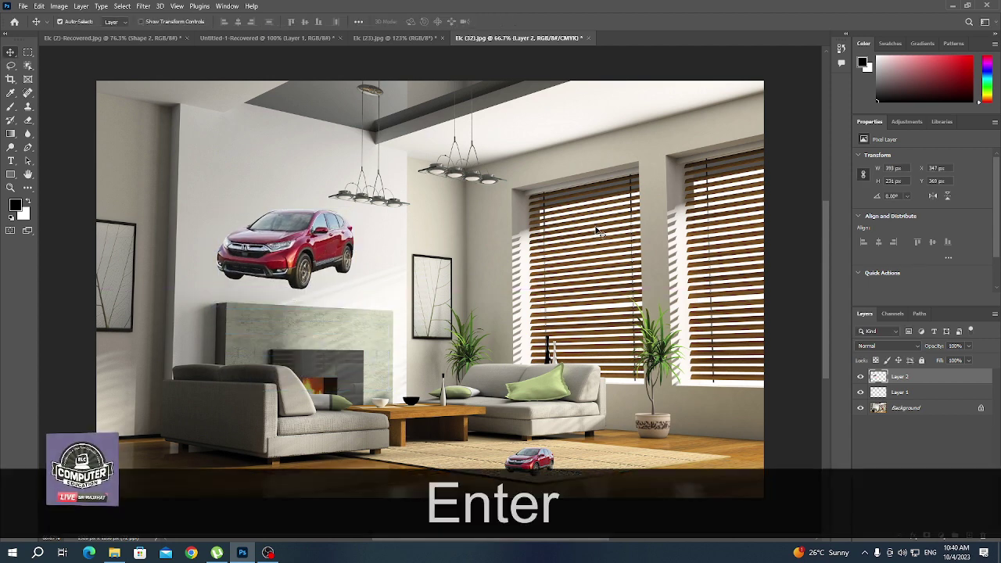